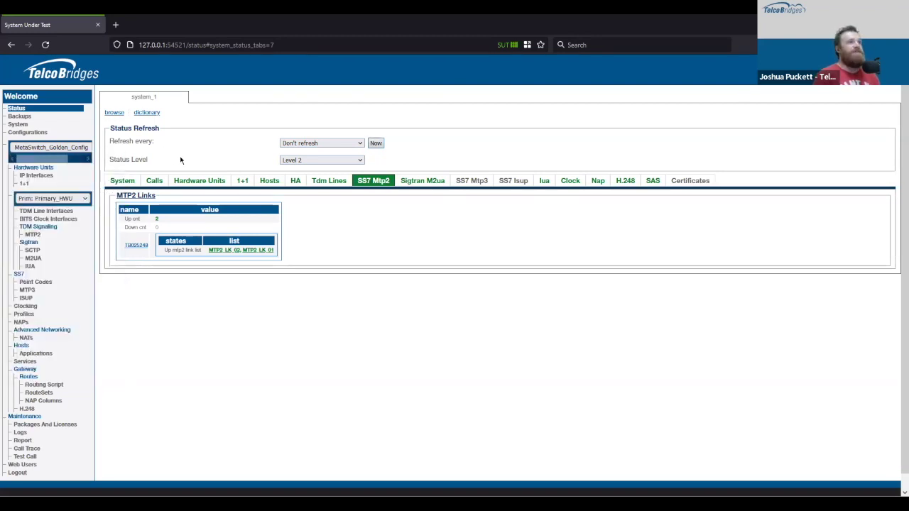
Step: Copy the active MetaSwitch_Golden_Config configuration under the name Temp_Use
left_click(84, 149)
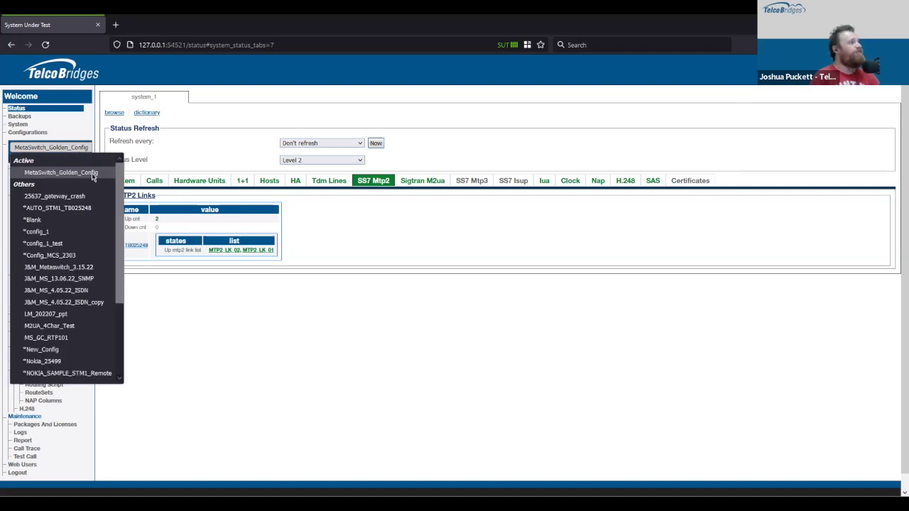
left_click(96, 364)
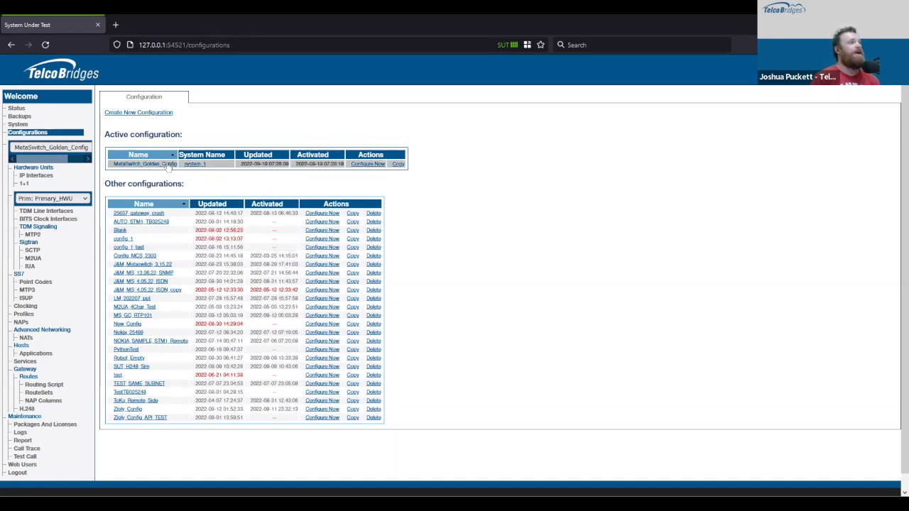
left_click(398, 164)
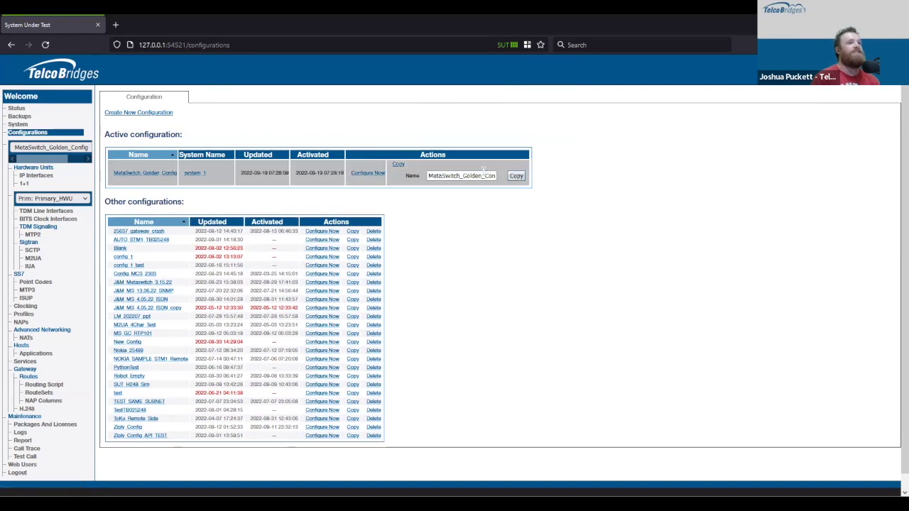
key("ctrl+a")
type("T")
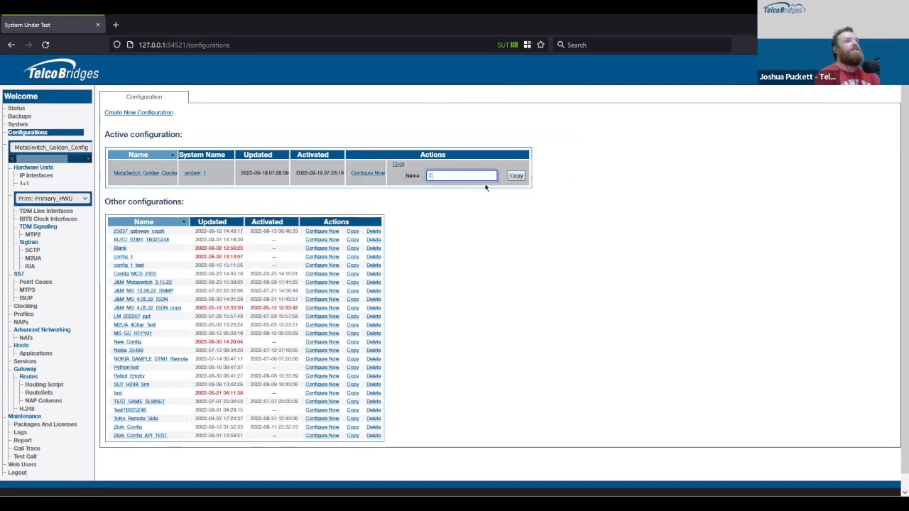
type("emp_Use")
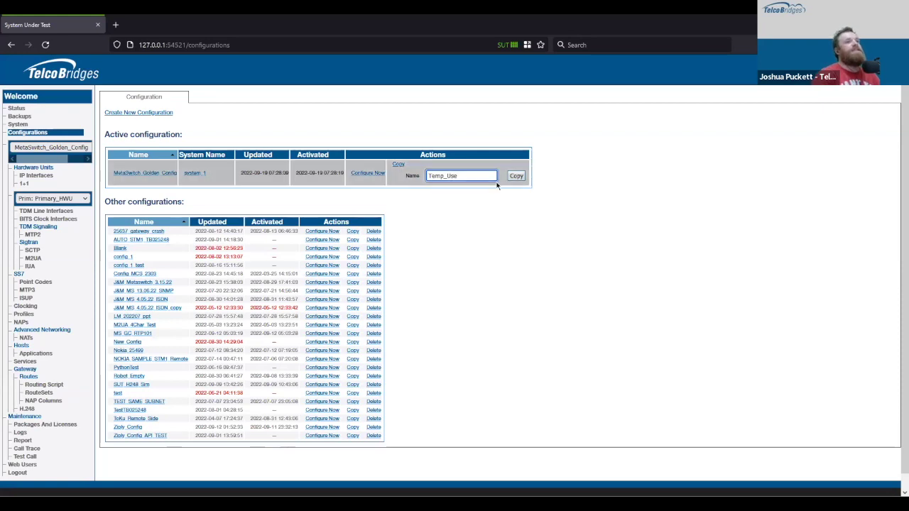
left_click(519, 176)
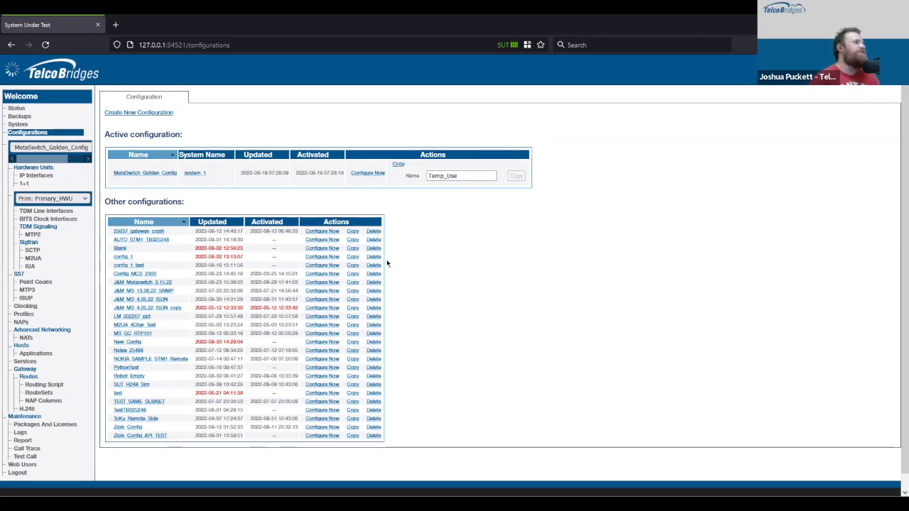
Step: Open the database backups page in a separate tab and examine the manual and automatic backups and the backup creation and upload options
middle_click(20, 116)
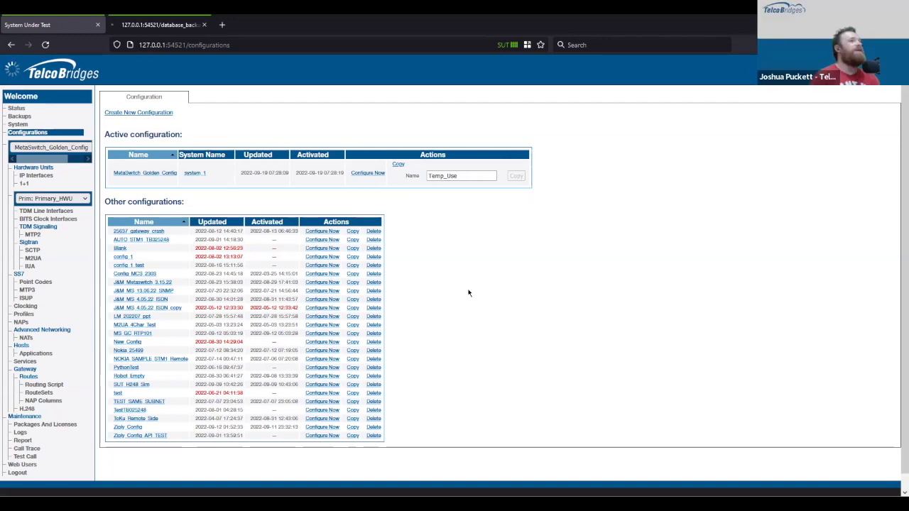
left_click(166, 25)
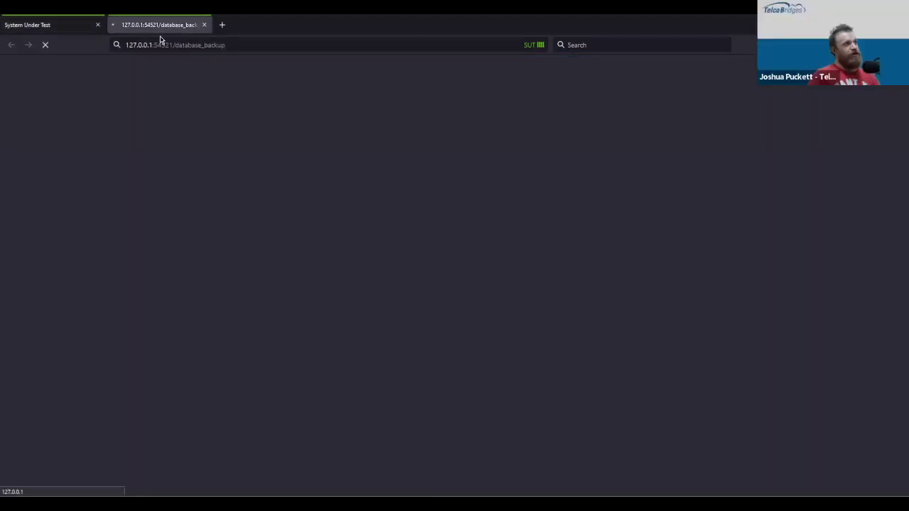
left_click(56, 24)
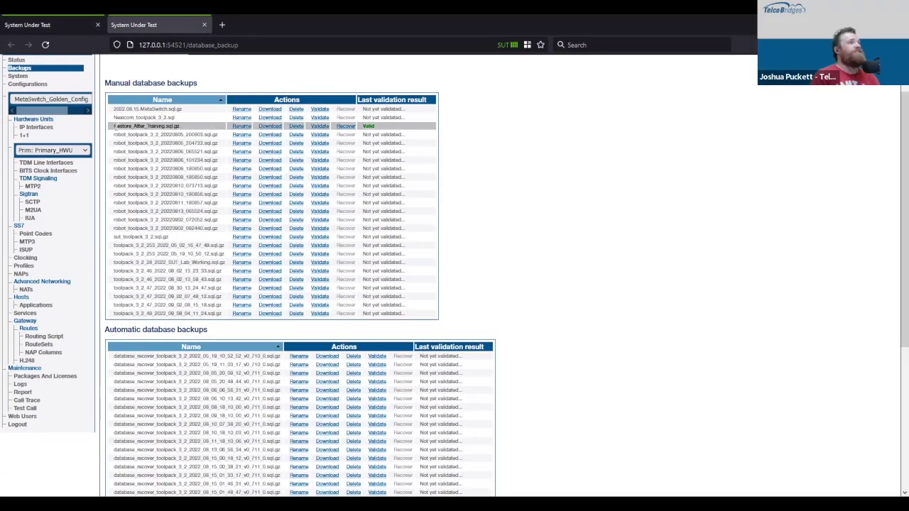
left_click_drag(114, 128, 181, 128)
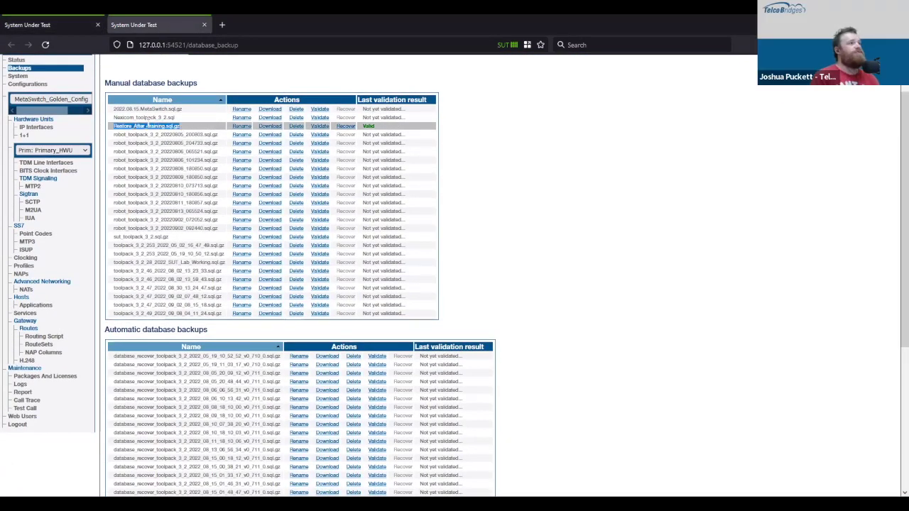
left_click_drag(115, 83, 208, 87)
triple_click(158, 82)
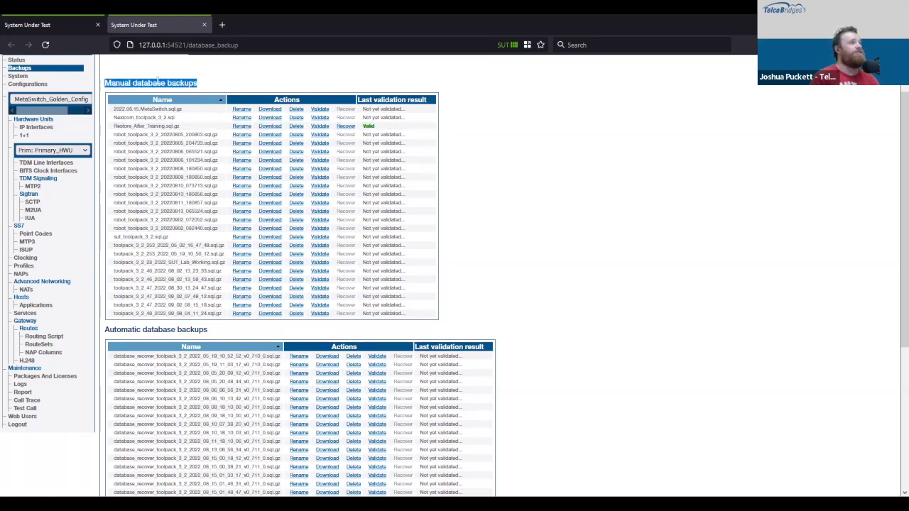
scroll(177, 99, "up", 1)
scroll(134, 450, "down", 5)
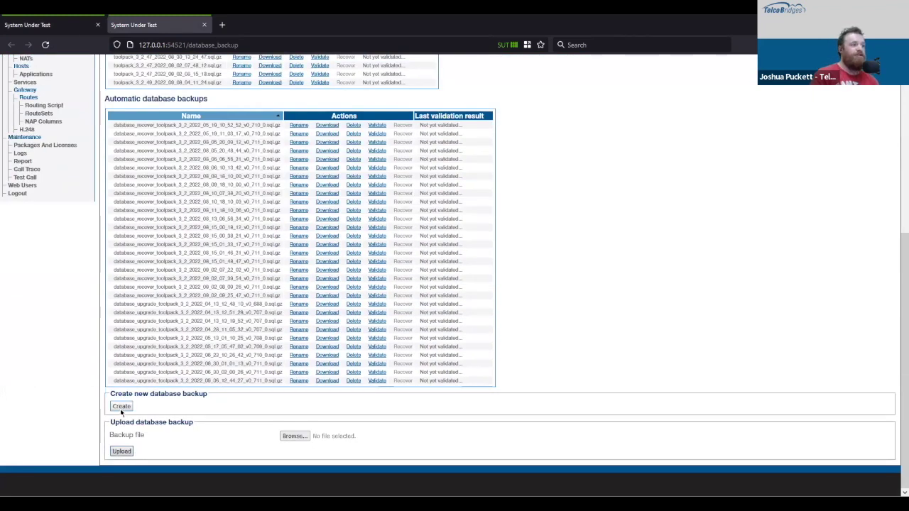
scroll(183, 419, "up", 2)
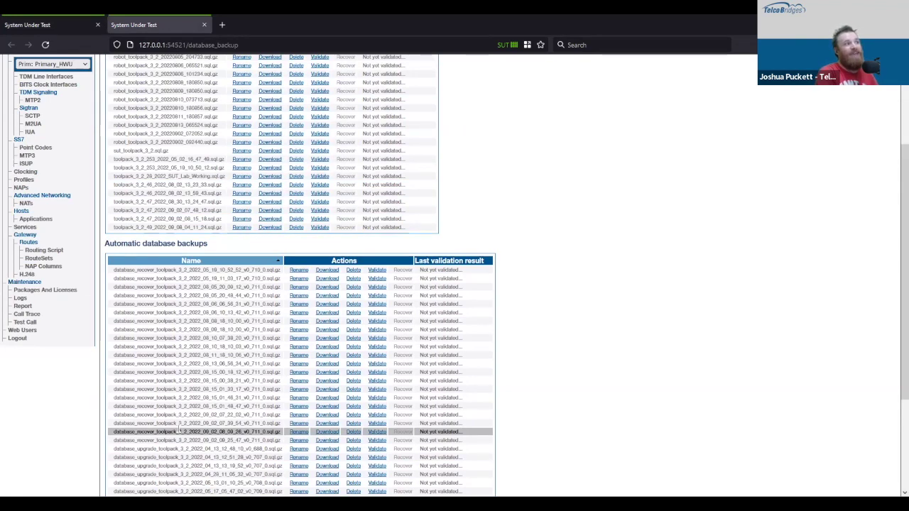
scroll(177, 424, "up", 2)
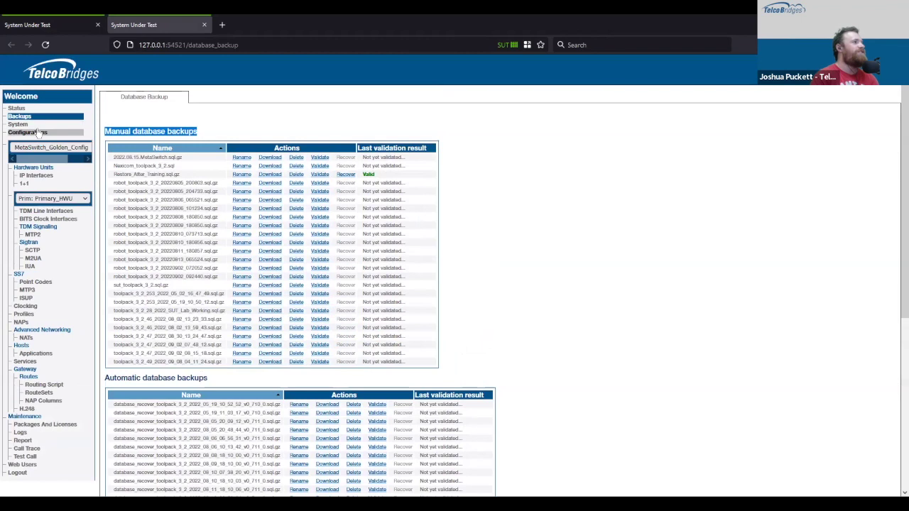
Step: Return to the configurations list and delete the 25637_gateway_crash configuration
left_click(37, 132)
left_click(47, 132)
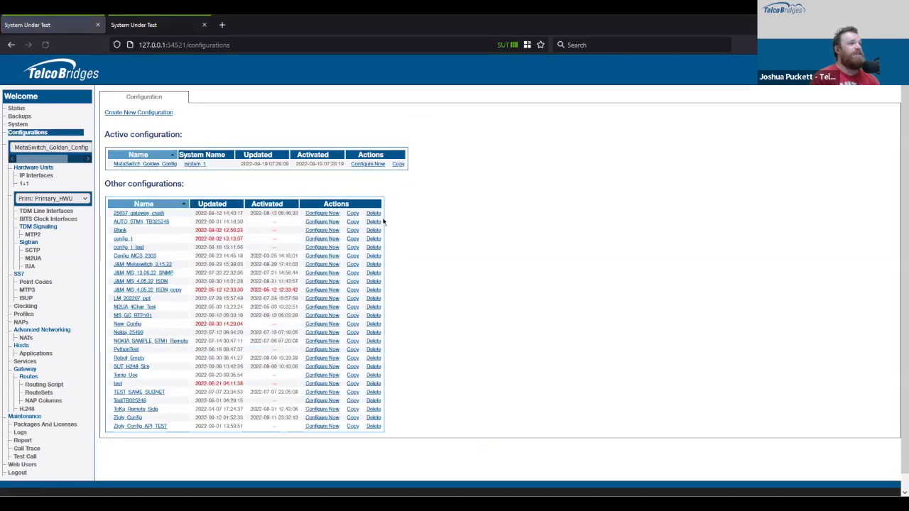
left_click(374, 213)
left_click(496, 292)
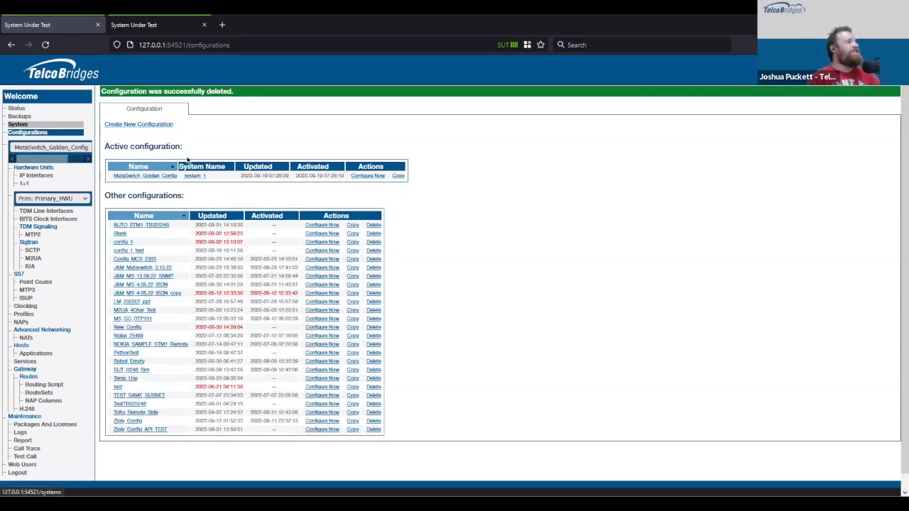
Step: Start a new configuration and name it September_Training
left_click(160, 125)
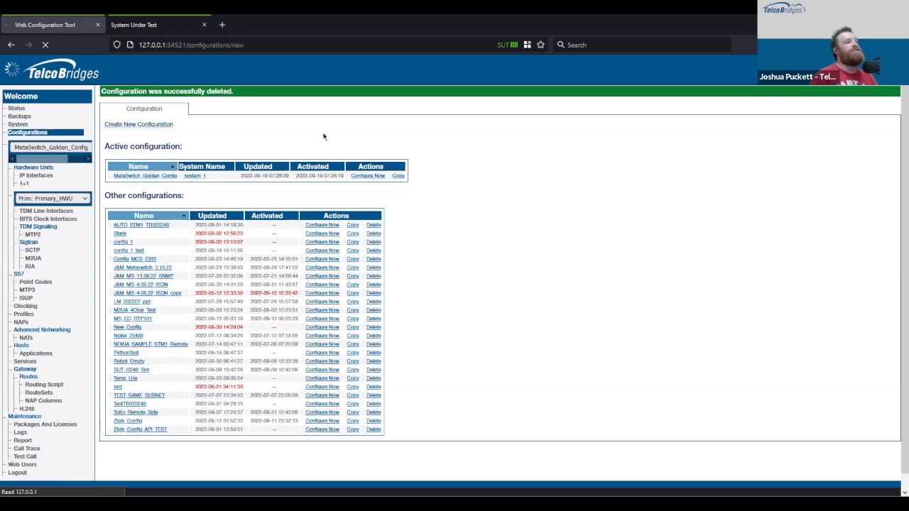
left_click(339, 142)
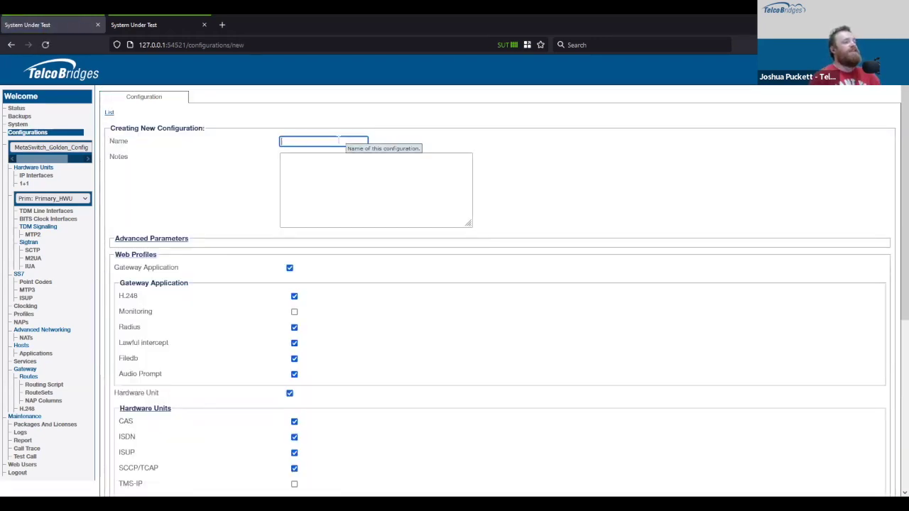
type("Septem")
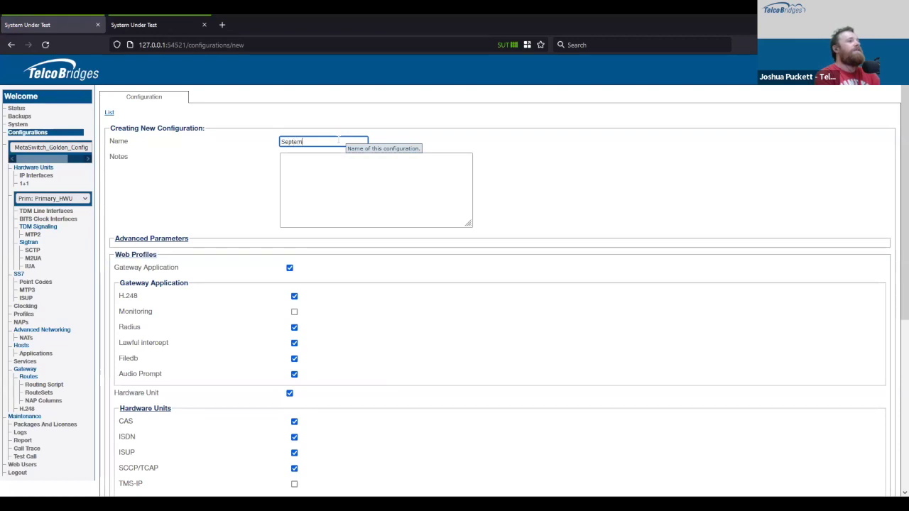
type("ber_Training")
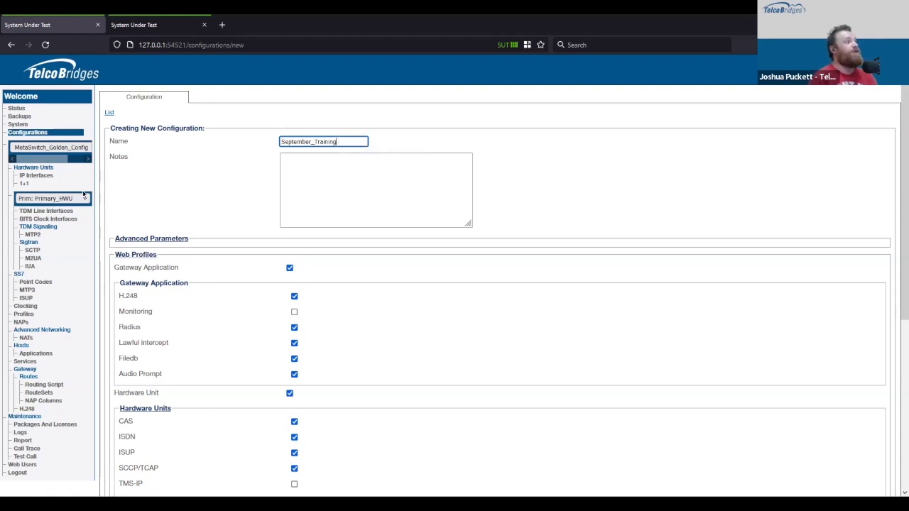
left_click(51, 199)
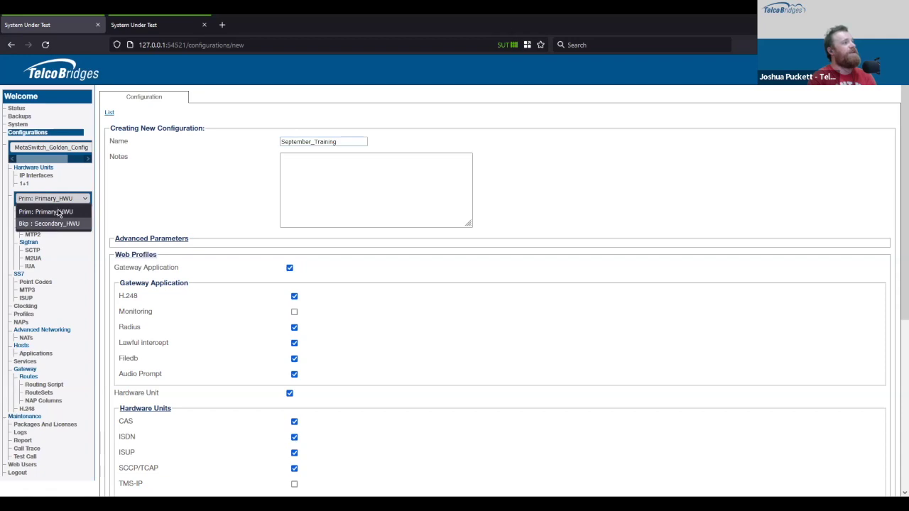
left_click(153, 197)
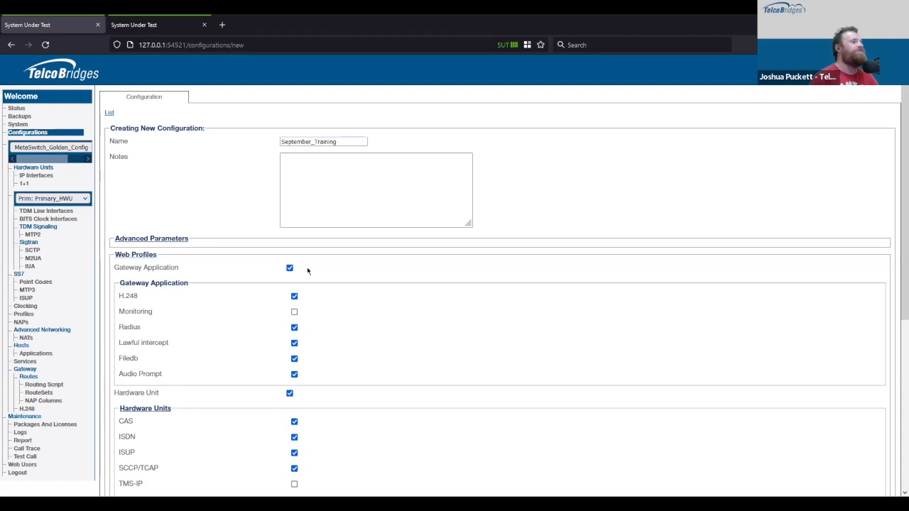
Step: Review the new configuration's web profiles and disable CAS for the hardware units
scroll(192, 320, "down", 3)
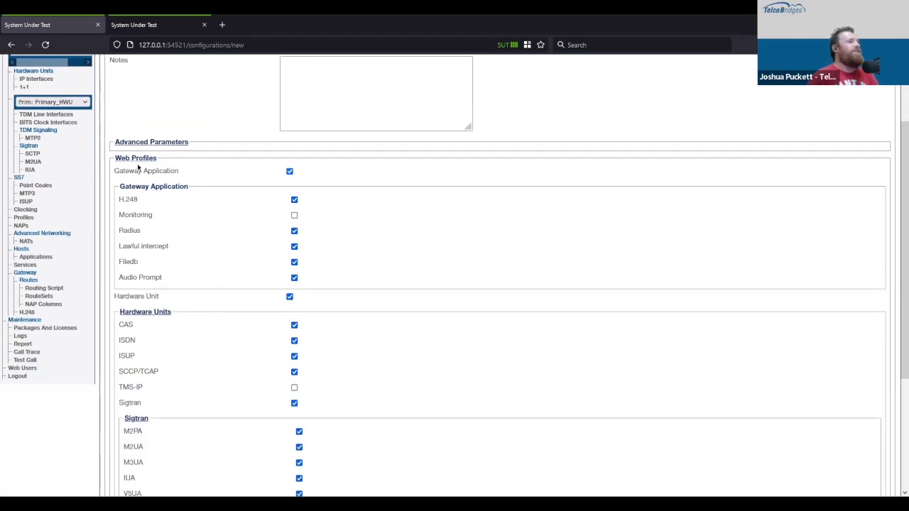
left_click(137, 159)
left_click(135, 240)
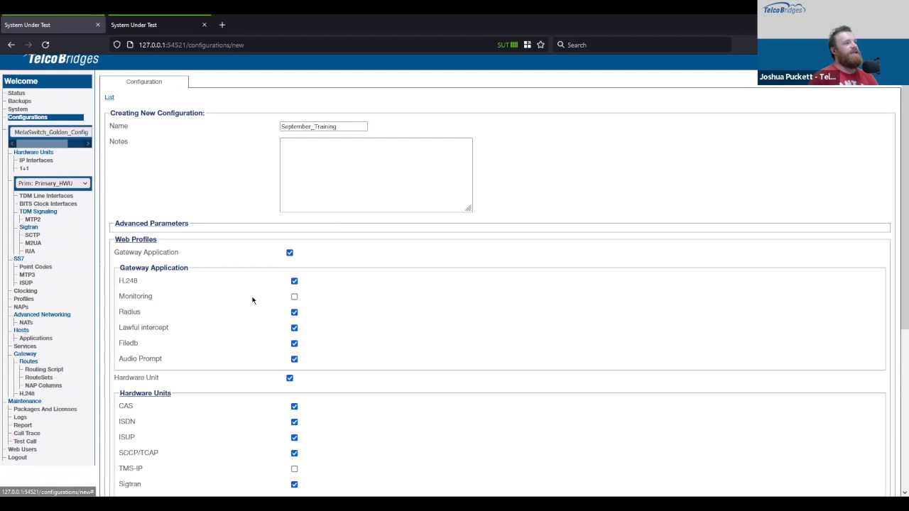
scroll(252, 298, "down", 3)
scroll(263, 294, "down", 3)
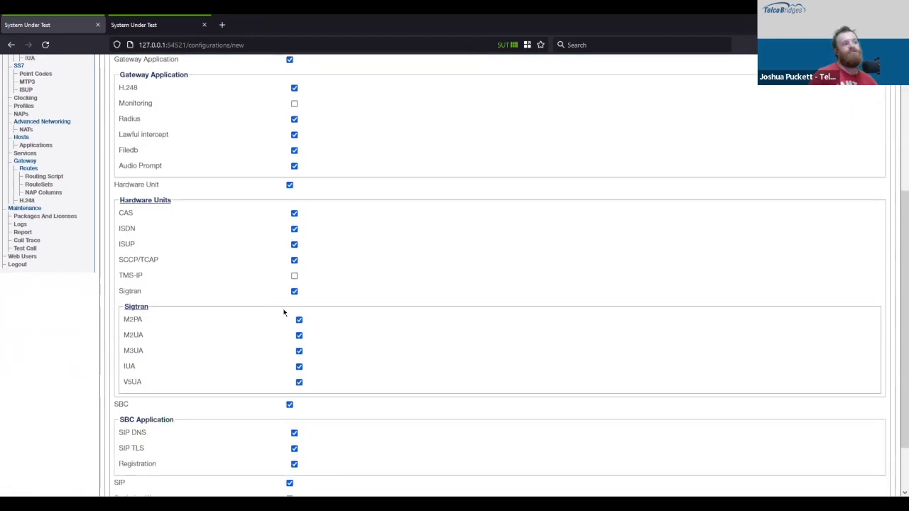
scroll(284, 312, "down", 3)
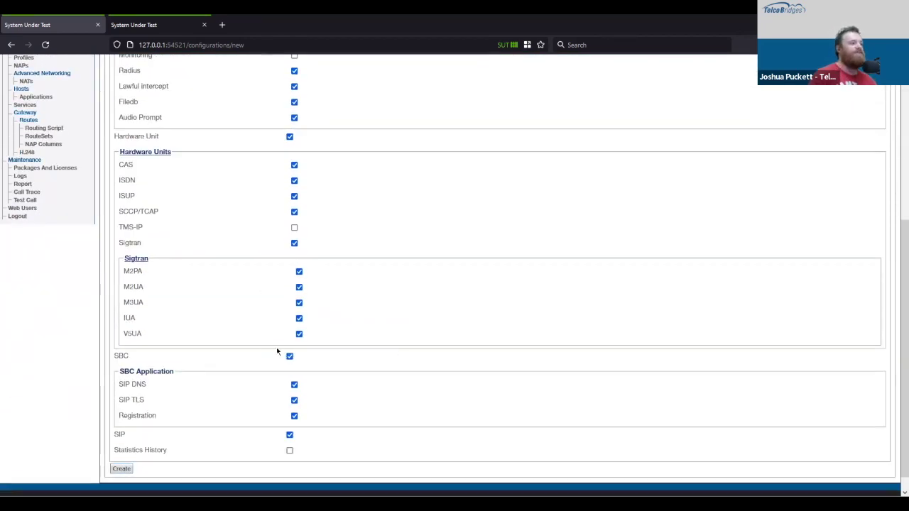
scroll(163, 289, "up", 2)
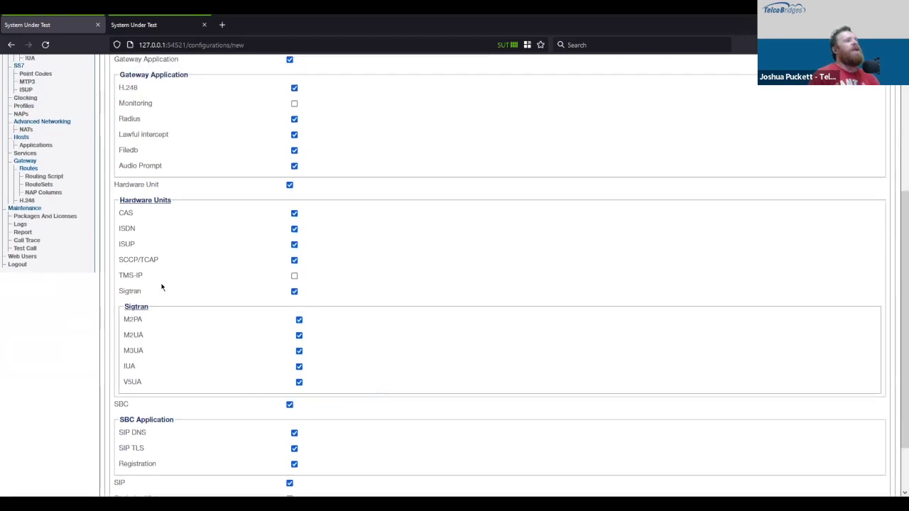
left_click(295, 216)
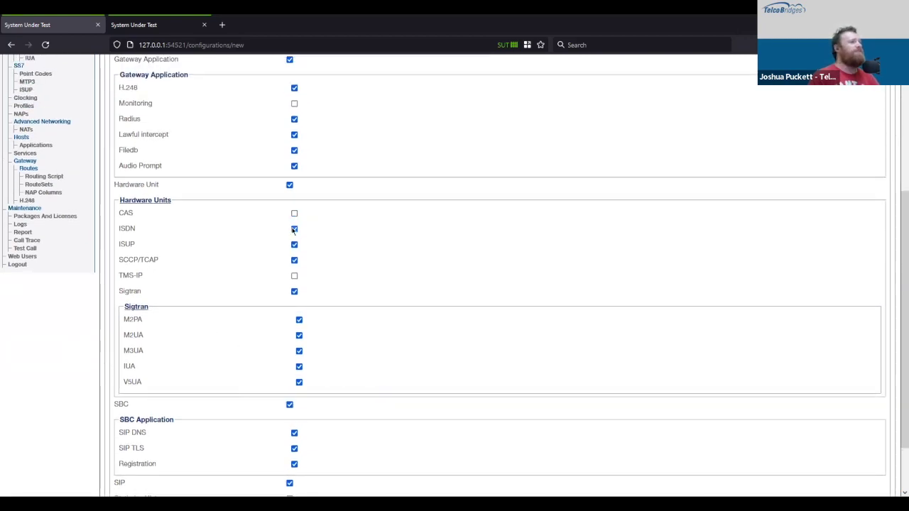
Step: Disable SCCP/TCAP for the hardware units and V5UA for Sigtran, leaving ISUP enabled
scroll(73, 340, "up", 2)
scroll(73, 340, "up", 3)
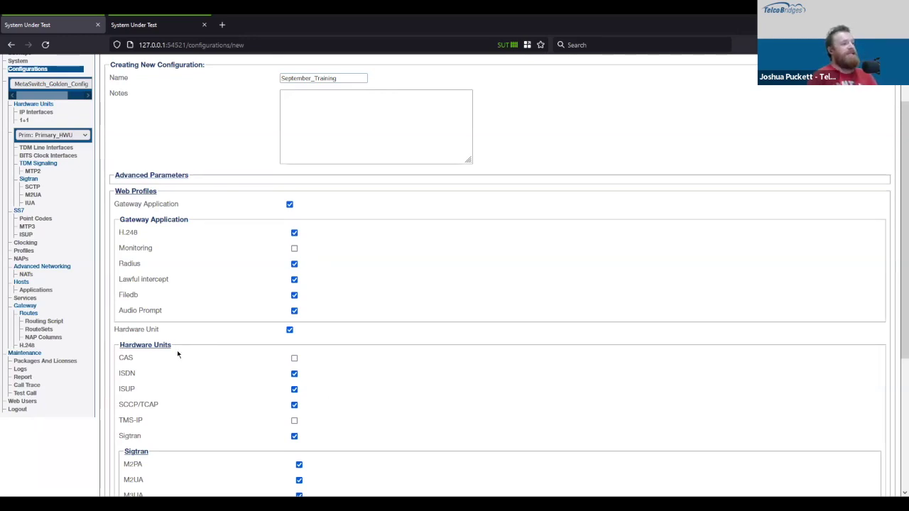
scroll(341, 376, "down", 1)
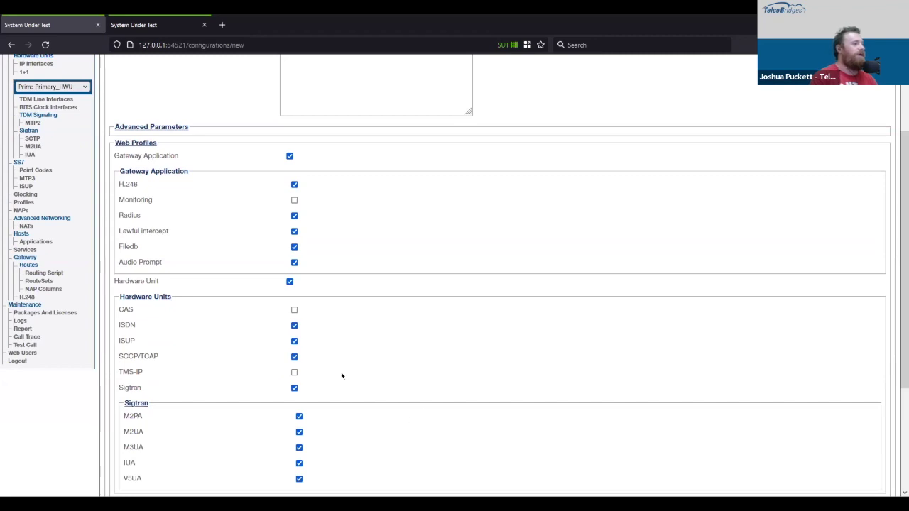
left_click(294, 357)
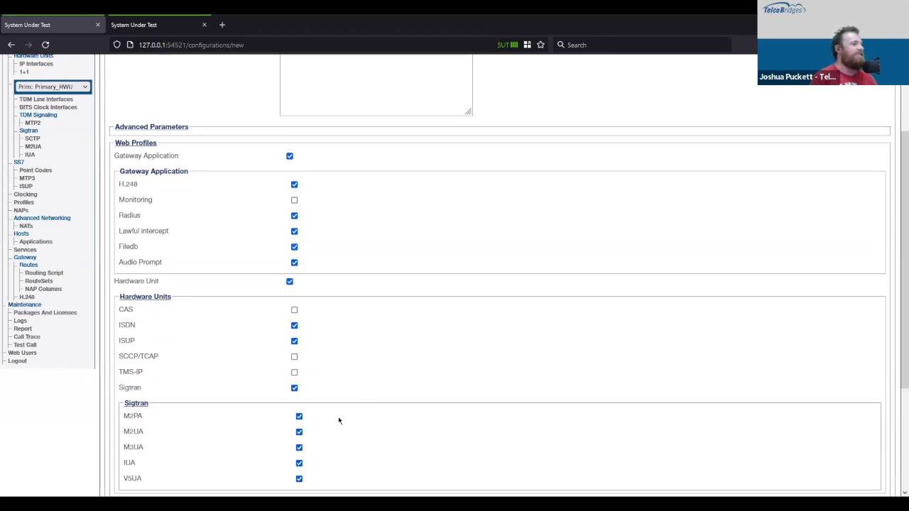
left_click(294, 341)
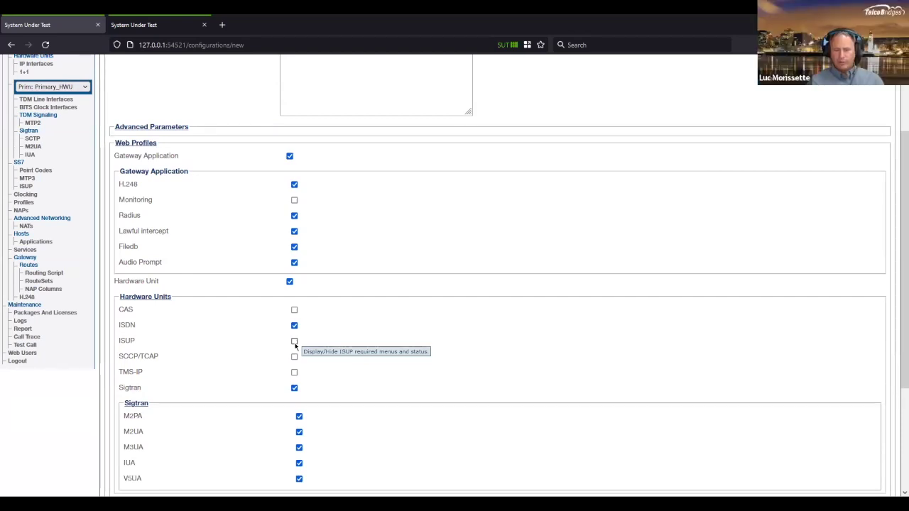
left_click(295, 344)
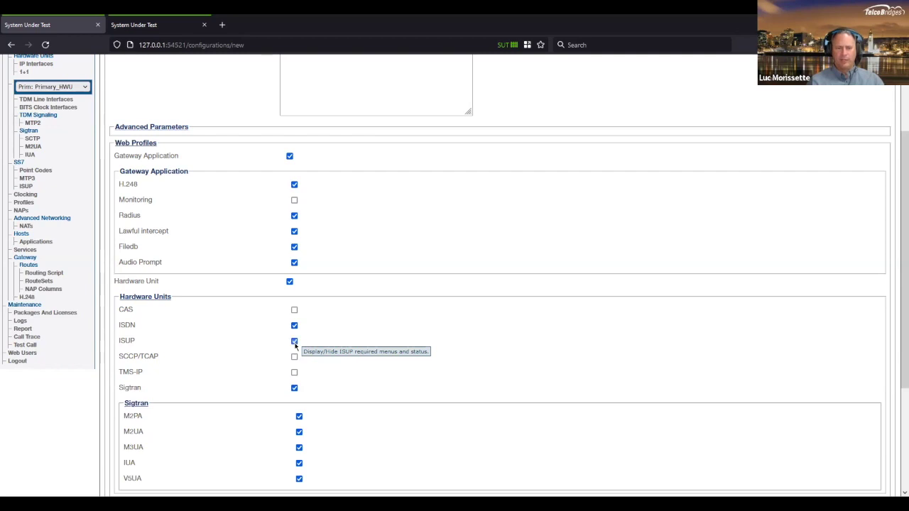
scroll(279, 348, "down", 1)
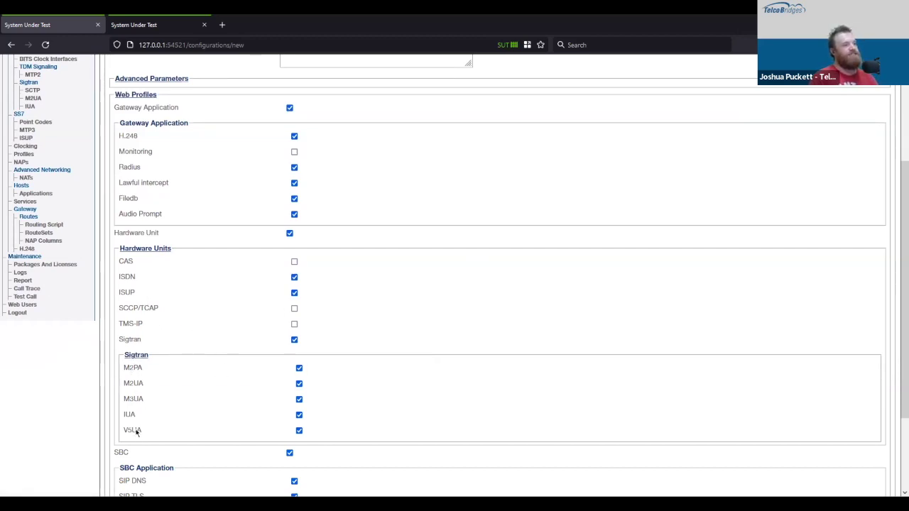
left_click(299, 430)
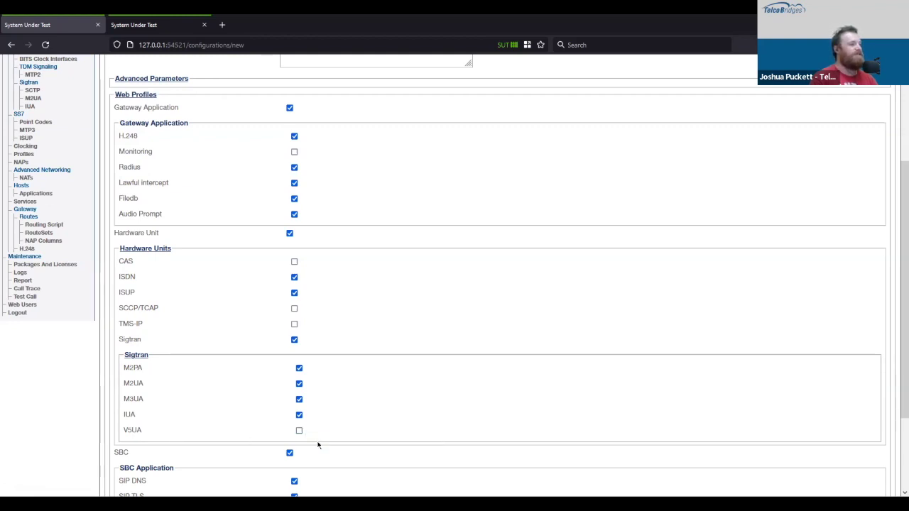
Step: Disable M3UA and M2PA for Sigtran, and turn off the SBC web profile
left_click(299, 399)
left_click(299, 368)
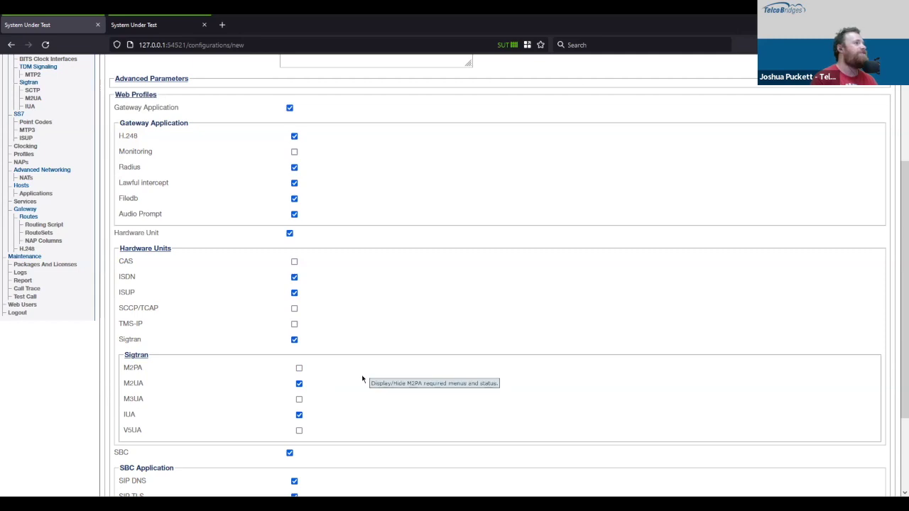
scroll(359, 382, "up", 1)
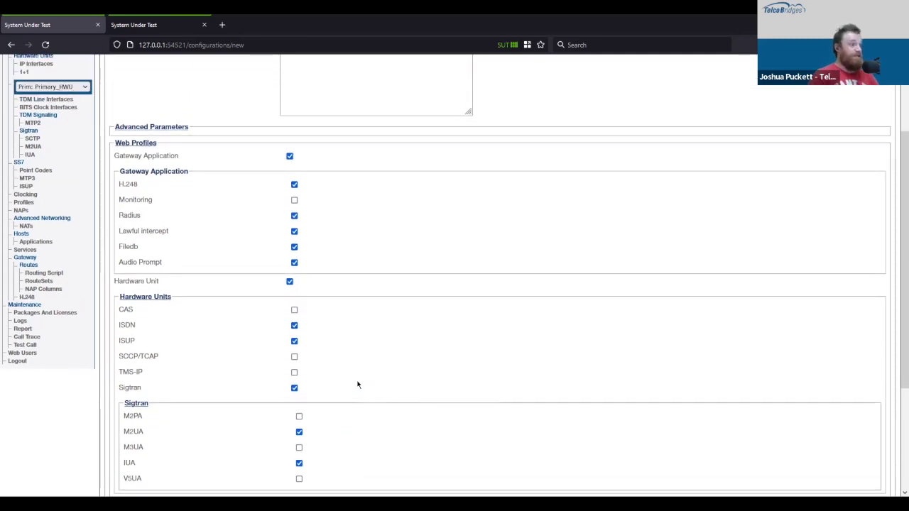
scroll(359, 380, "down", 3)
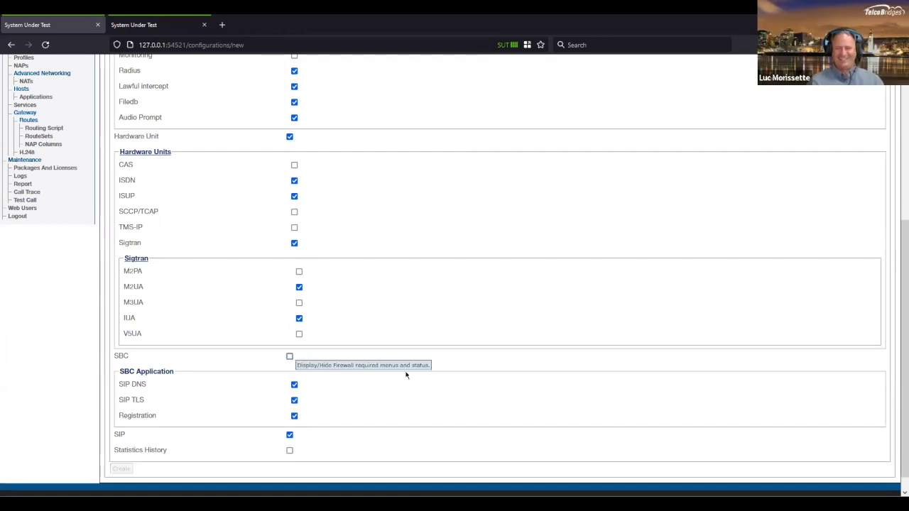
left_click(289, 357)
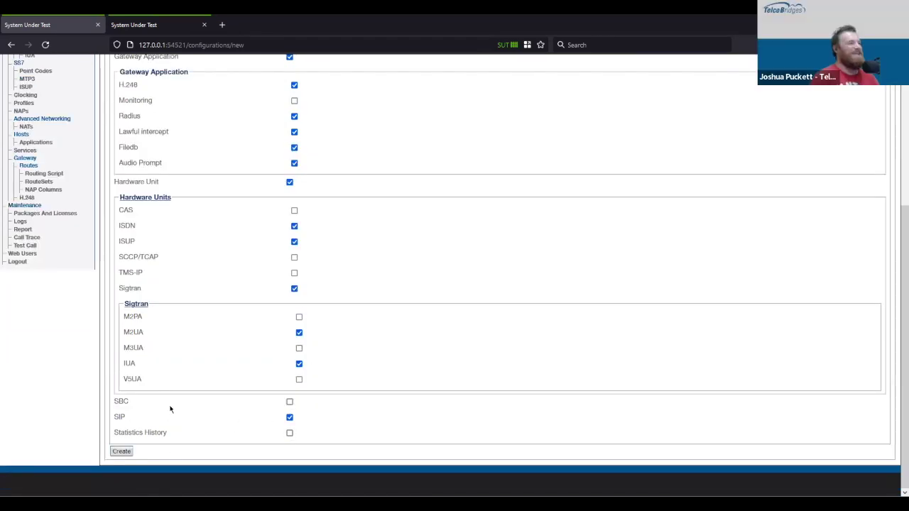
Step: Disable Radius, Lawful intercept, Filedb and Audio Prompt for the gateway application, keeping H.248 enabled
scroll(171, 408, "up", 3)
left_click(294, 260)
left_click(294, 276)
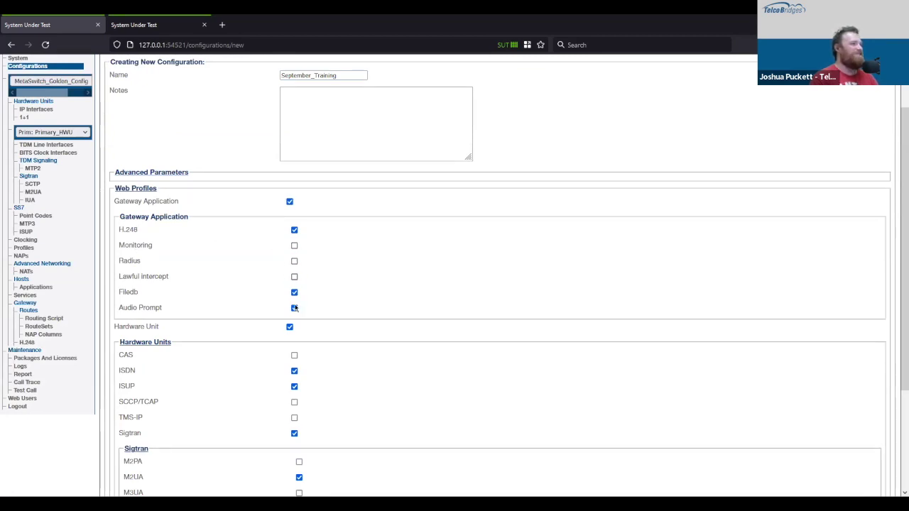
left_click(294, 292)
left_click(294, 308)
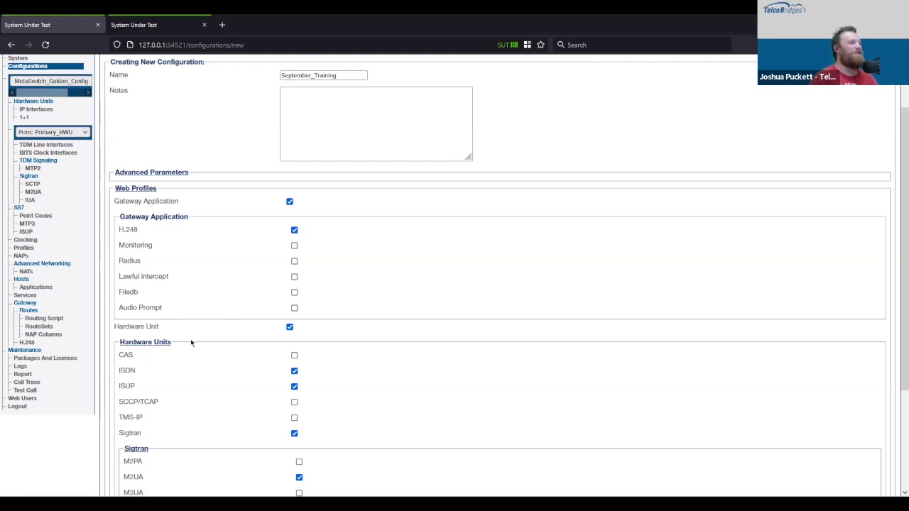
Step: Check the web profile selections against the rest of the form and create the September_Training configuration
scroll(190, 339, "down", 3)
scroll(233, 384, "up", 5)
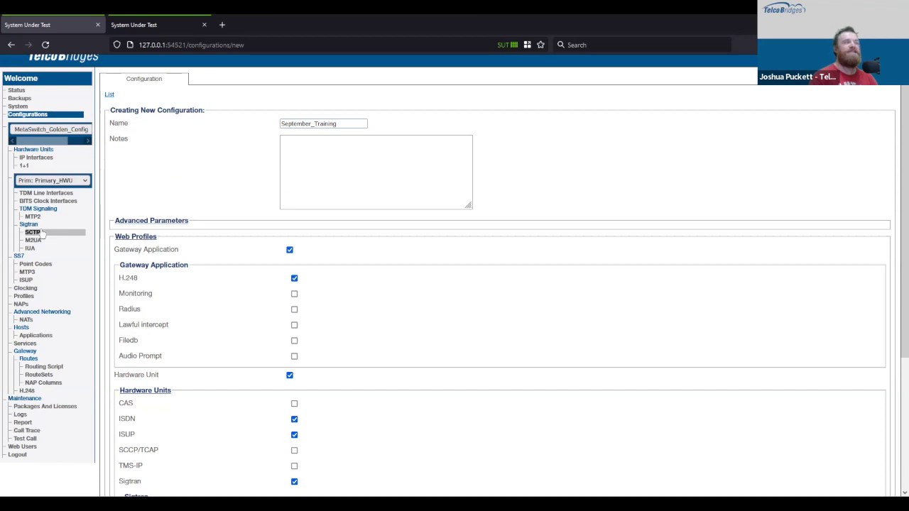
scroll(206, 283, "down", 3)
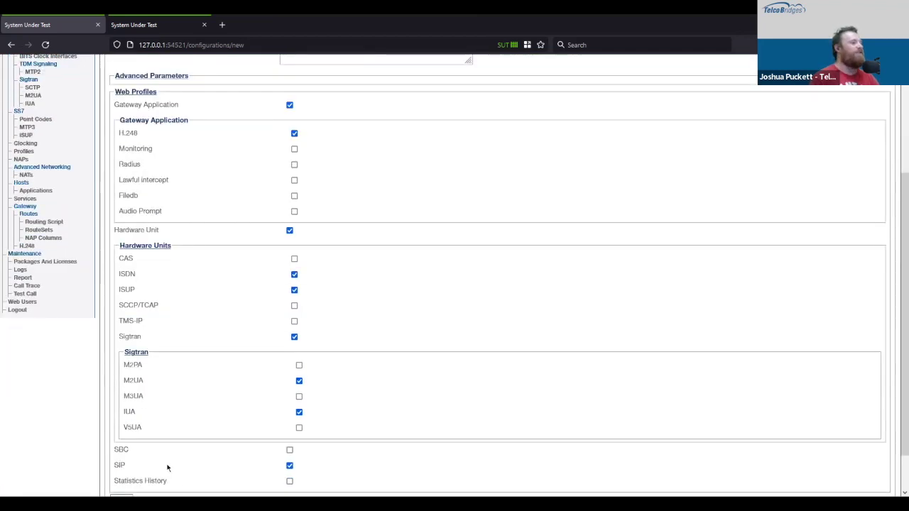
left_click(119, 452)
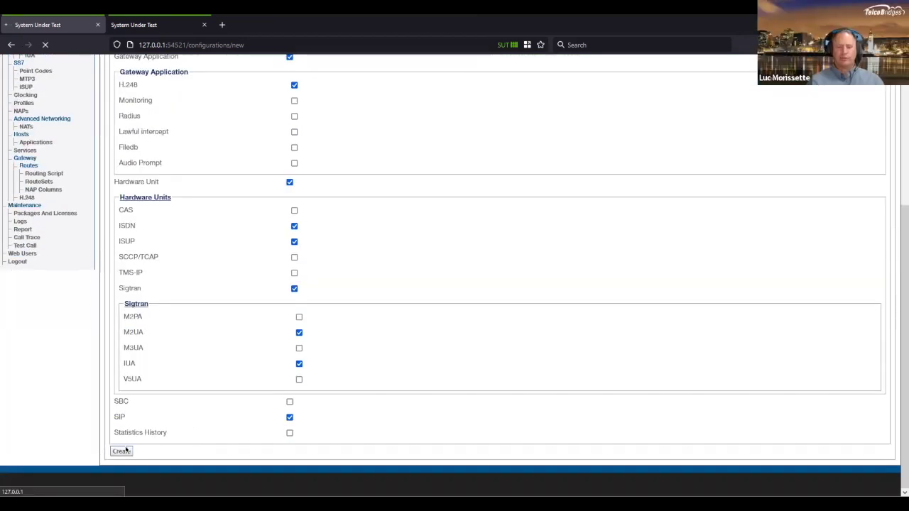
Step: Expand the advanced parameters to view the signaling memory scheme options
scroll(230, 403, "up", 1)
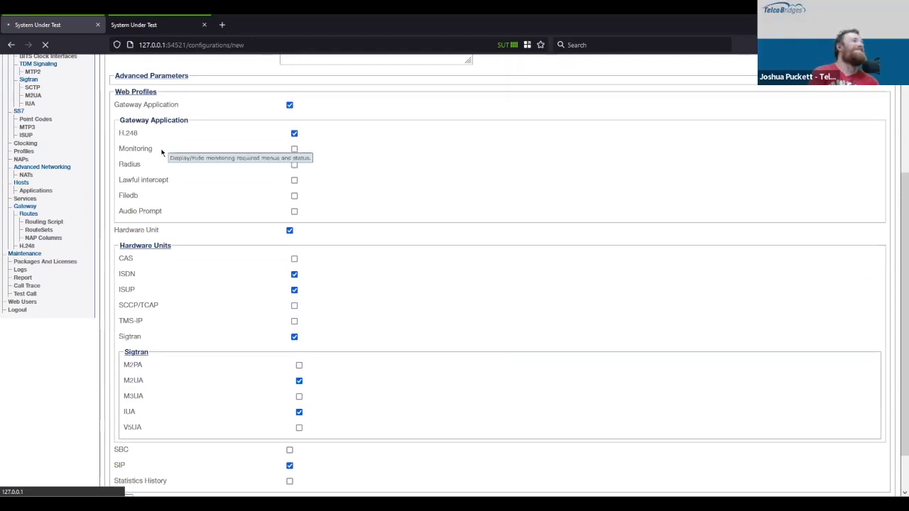
scroll(160, 151, "up", 1)
left_click(170, 127)
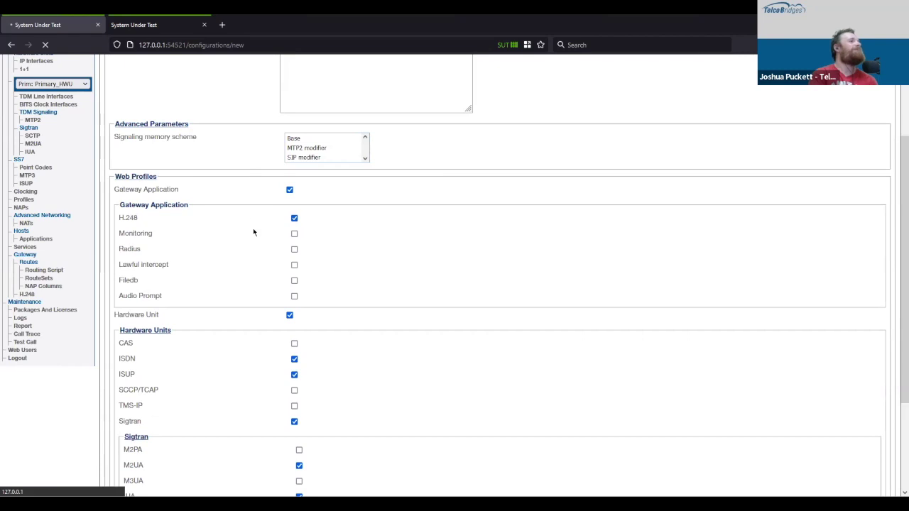
scroll(349, 165, "up", 2)
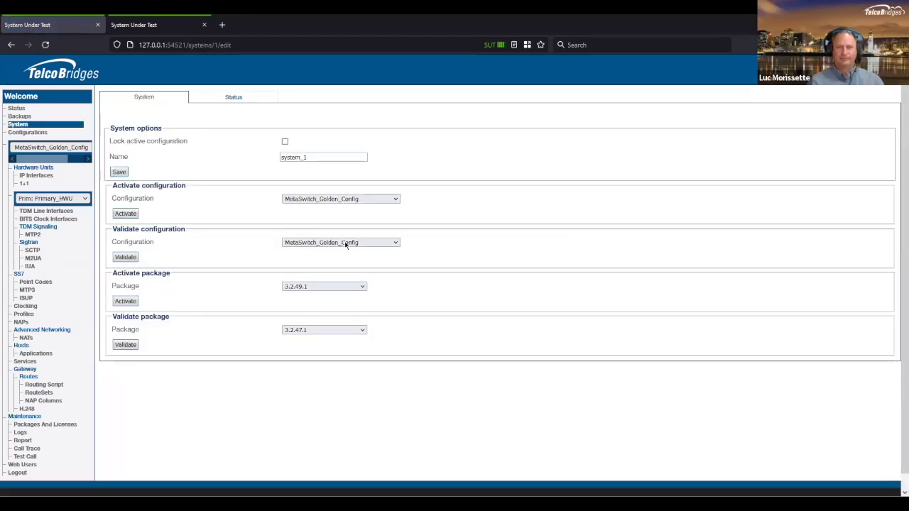
Step: Validate the September_Training configuration and select it as the configuration to activate, without activating it
left_click(345, 243)
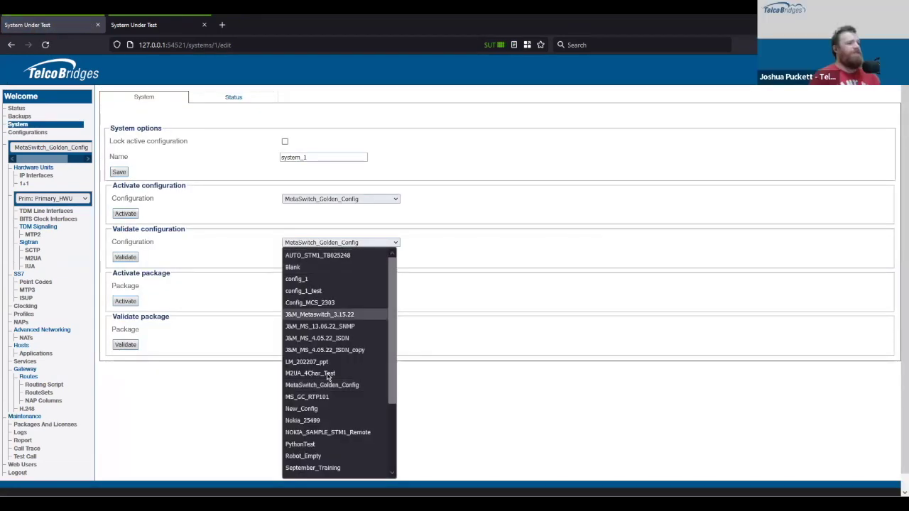
left_click(320, 468)
left_click(124, 257)
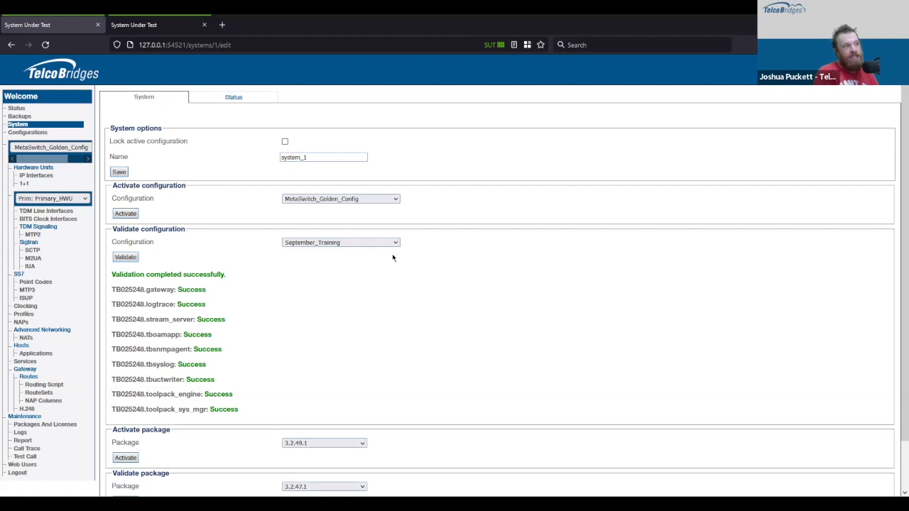
left_click(354, 199)
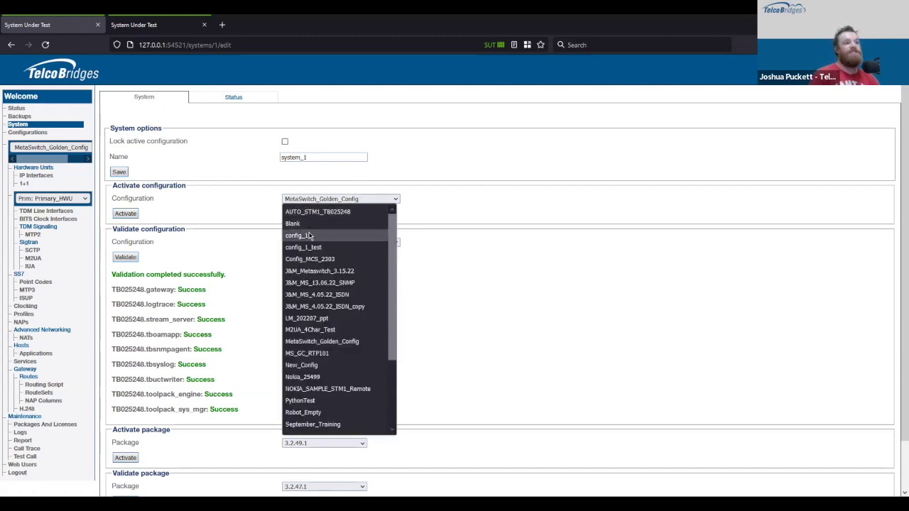
left_click(324, 425)
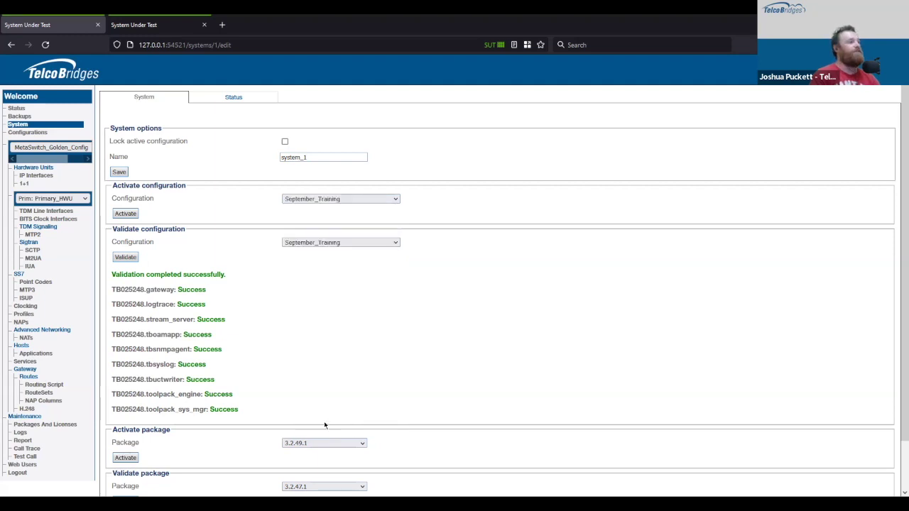
Step: Switch the configuration being edited to September_Training
left_click(43, 201)
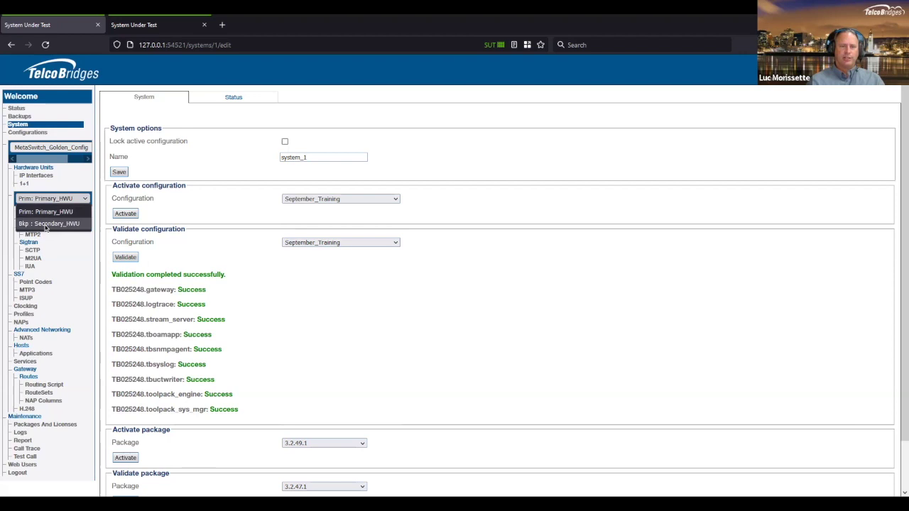
left_click(69, 149)
left_click(70, 149)
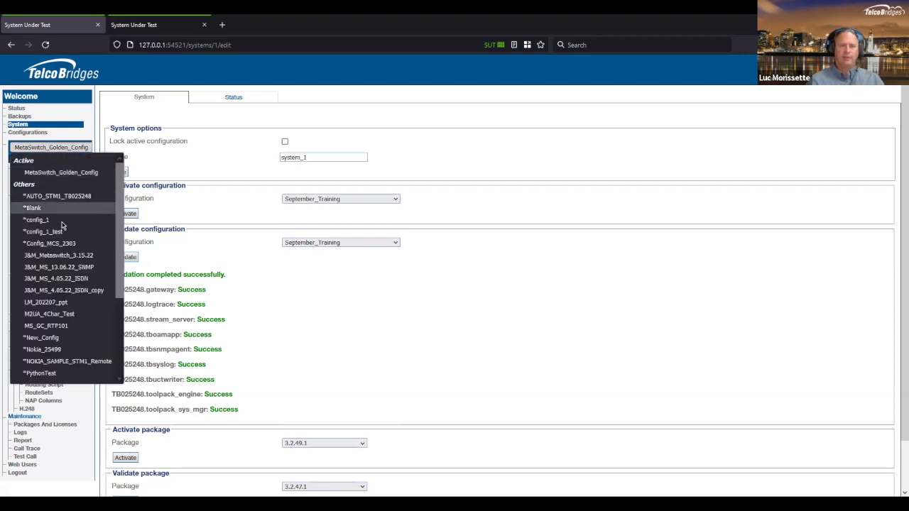
scroll(63, 299, "down", 3)
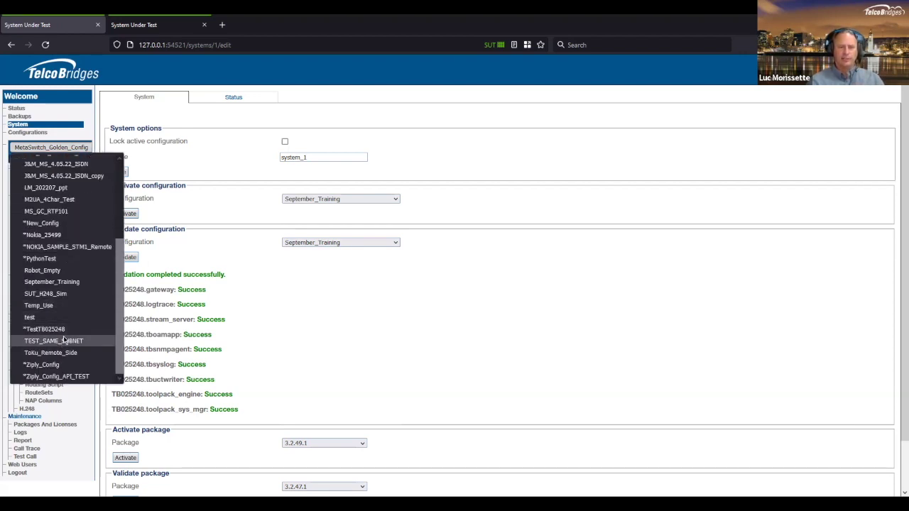
left_click(58, 284)
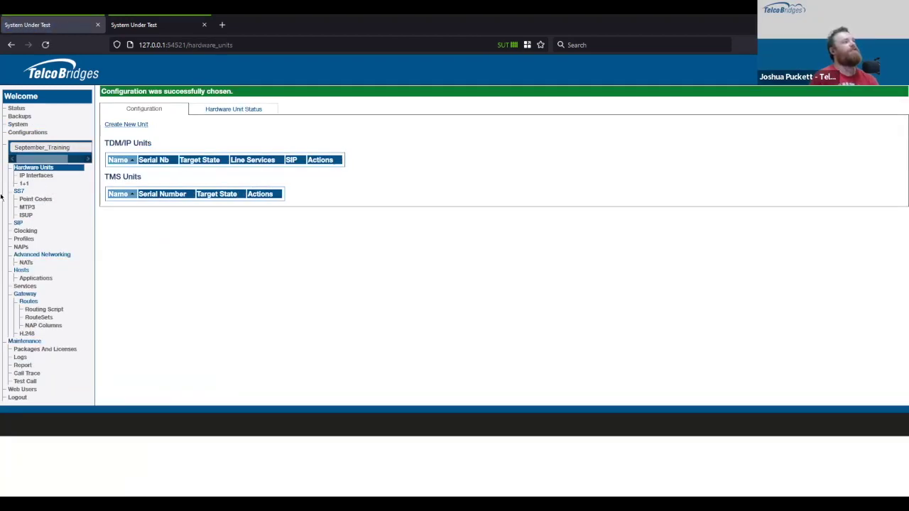
Step: Open MetaSwitch_Golden_Config to compare its hardware units and menus, and return to the September_Training configuration
left_click(66, 148)
left_click(56, 174)
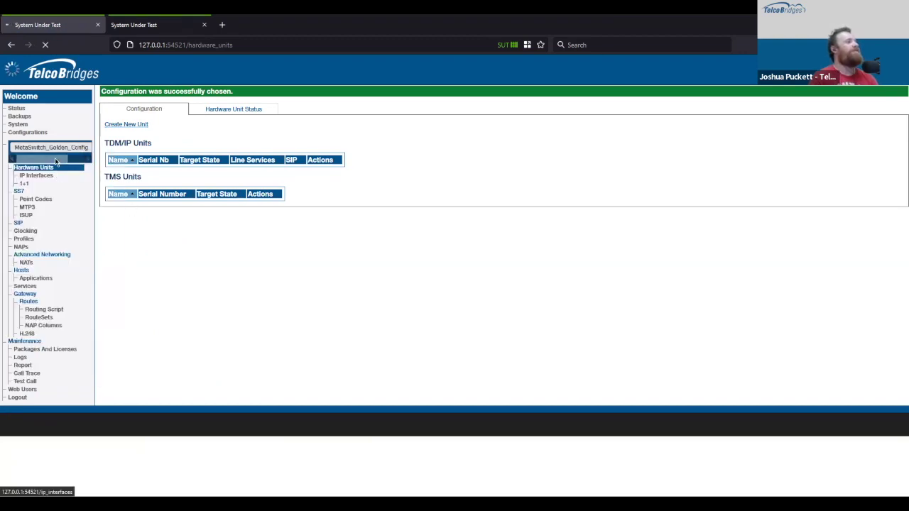
left_click(48, 198)
left_click(52, 147)
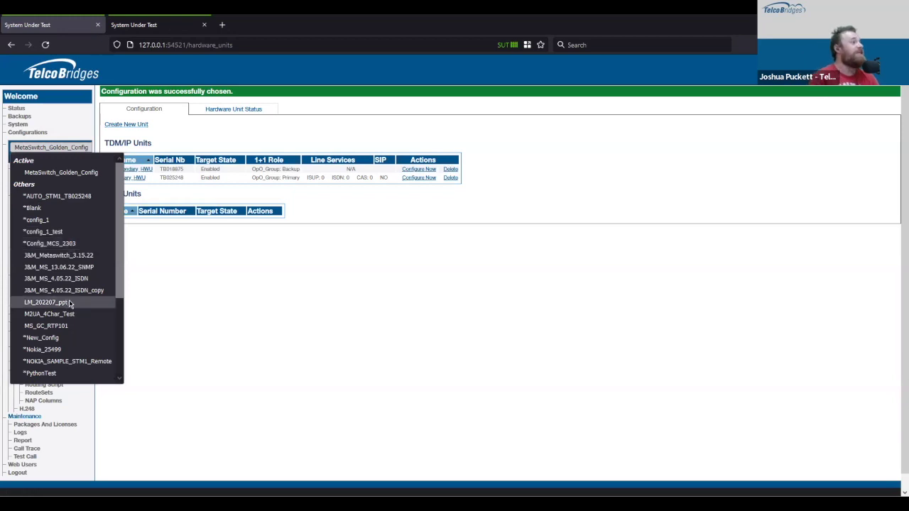
scroll(73, 341, "down", 3)
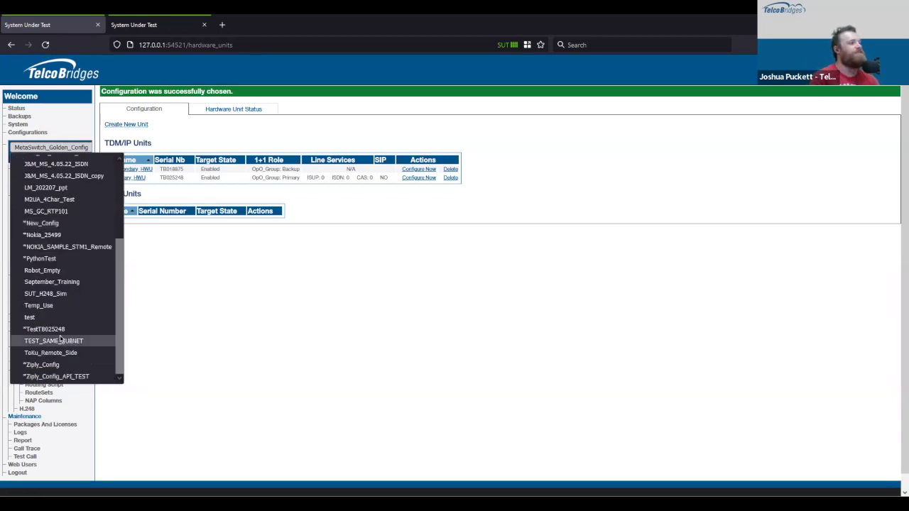
left_click(71, 286)
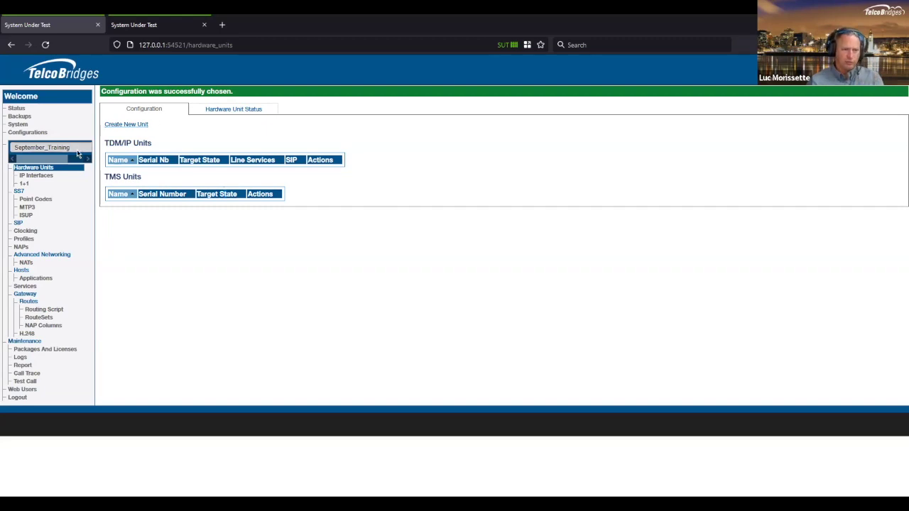
left_click(42, 147)
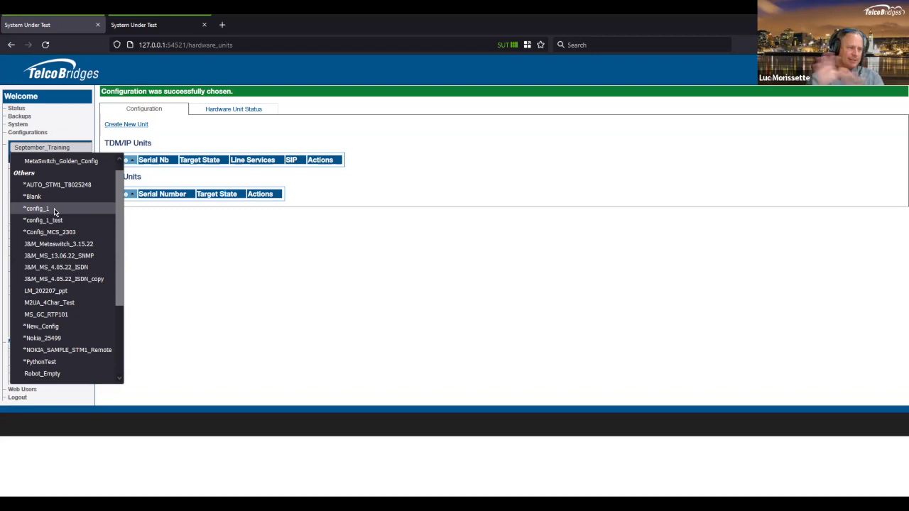
key("Up")
key("Up")
key("Up")
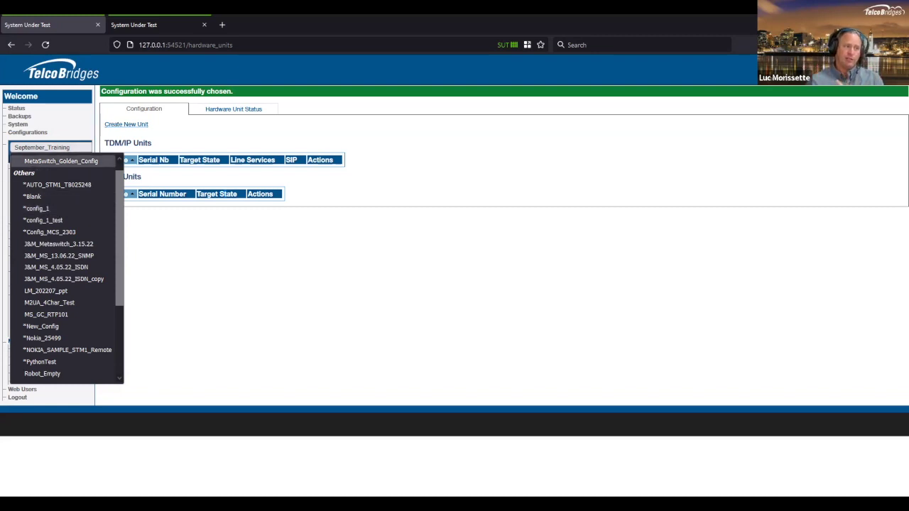
key("Return")
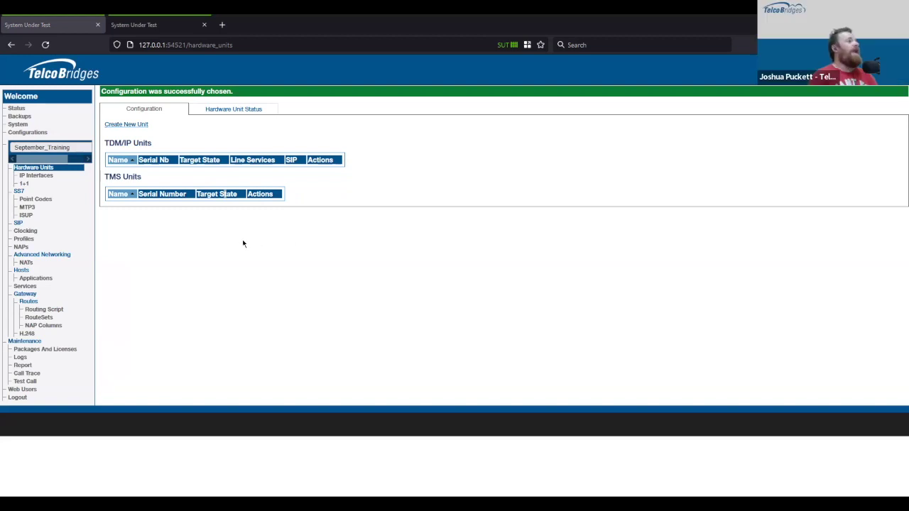
Step: Switch to the config_1 configuration and examine its TDM/IP units' 1+1 roles and the selectable hardware units
left_click(44, 148)
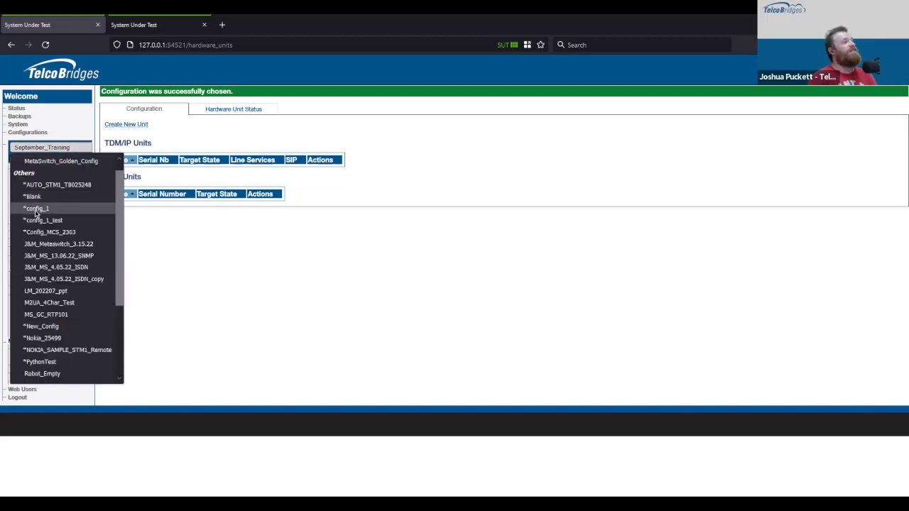
left_click(39, 208)
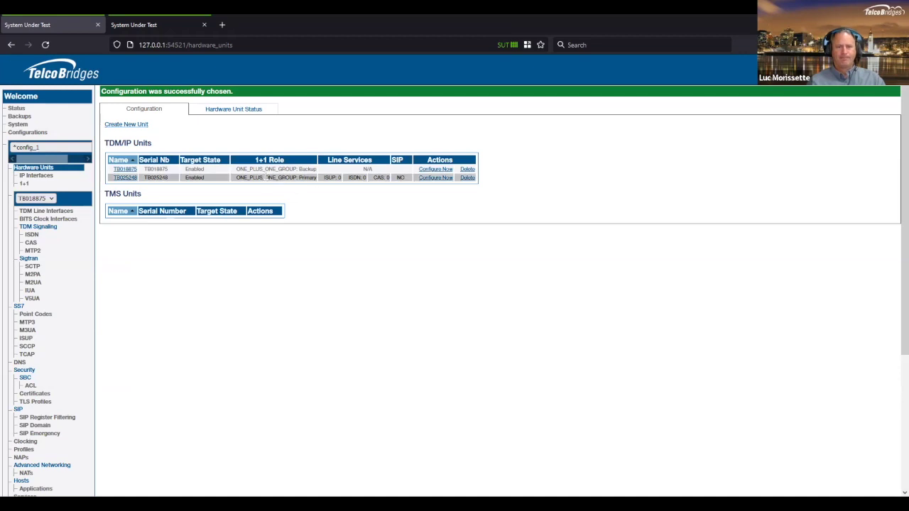
left_click_drag(236, 169, 323, 174)
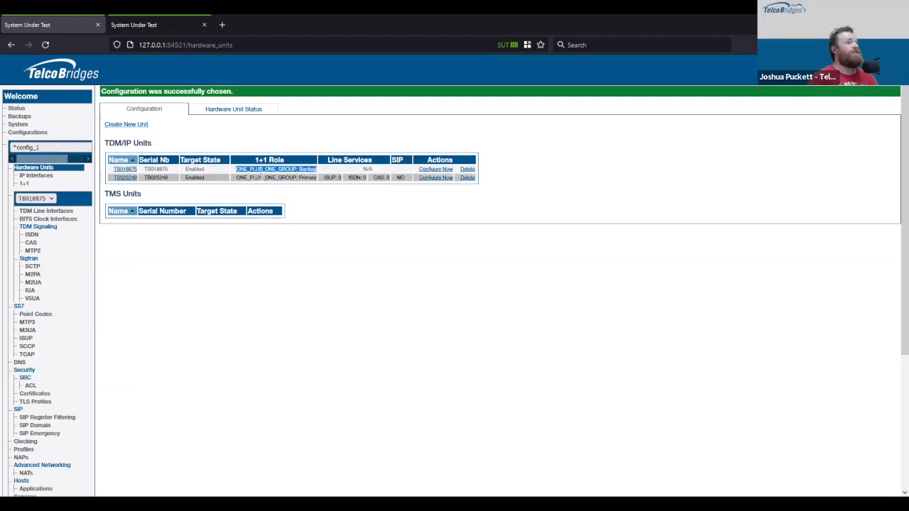
left_click(355, 233)
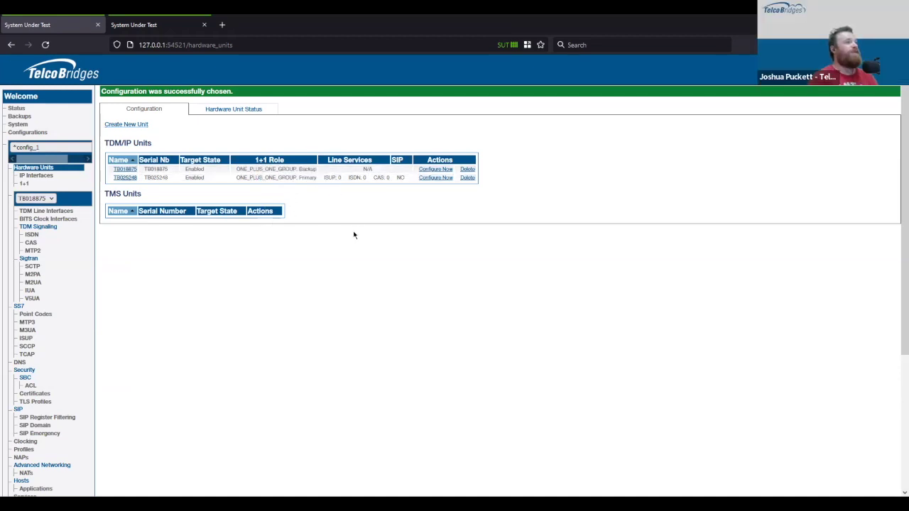
left_click(41, 202)
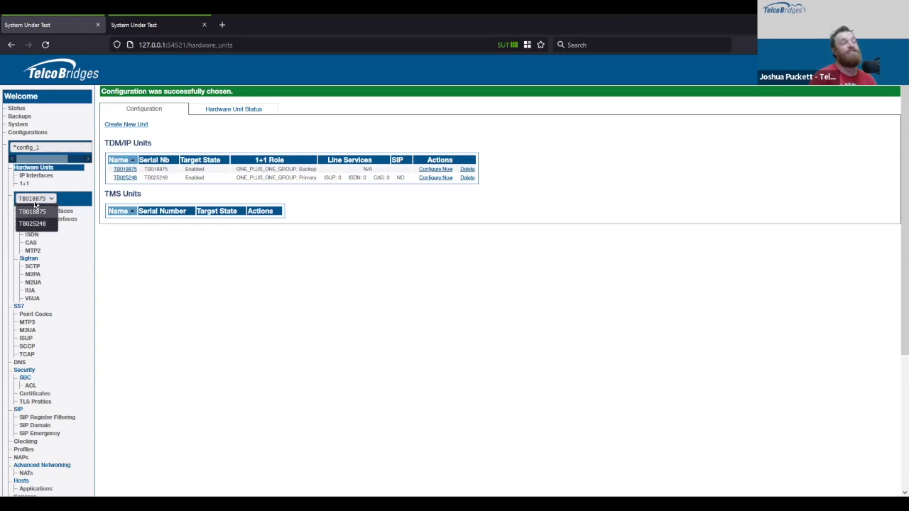
left_click(132, 263)
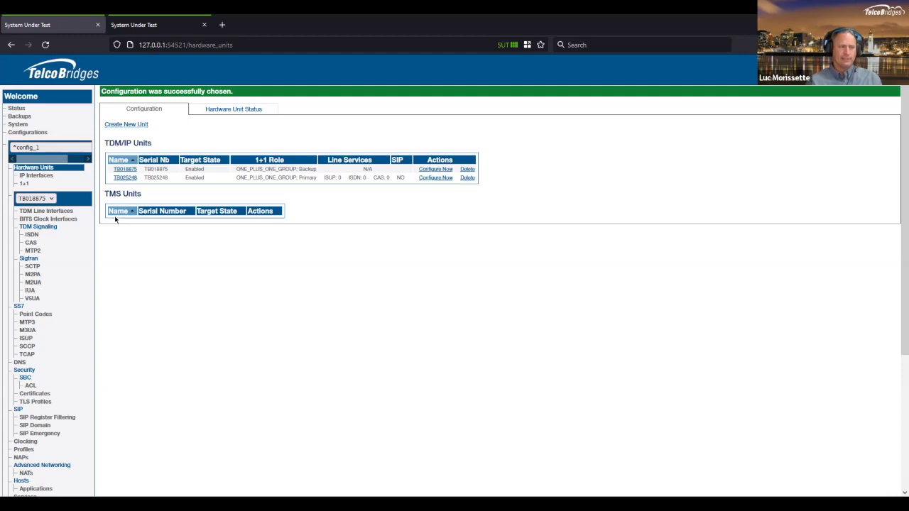
left_click(72, 150)
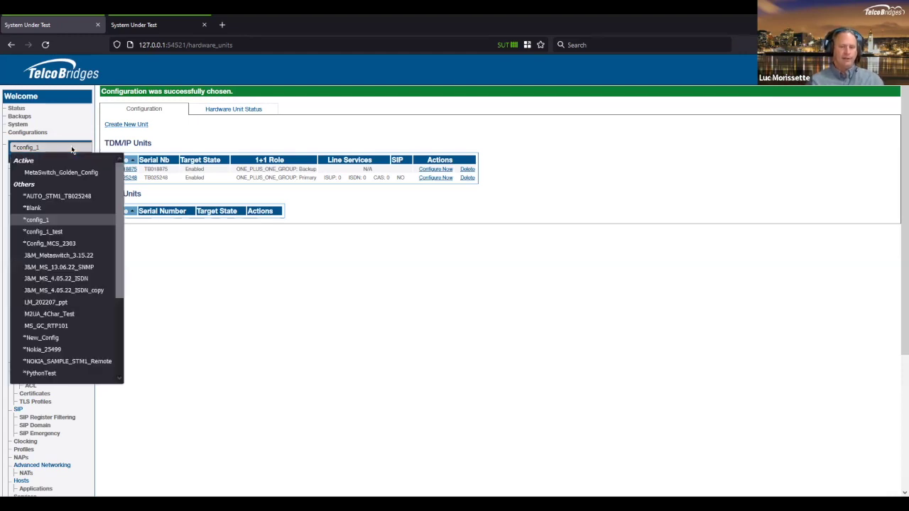
left_click(272, 197)
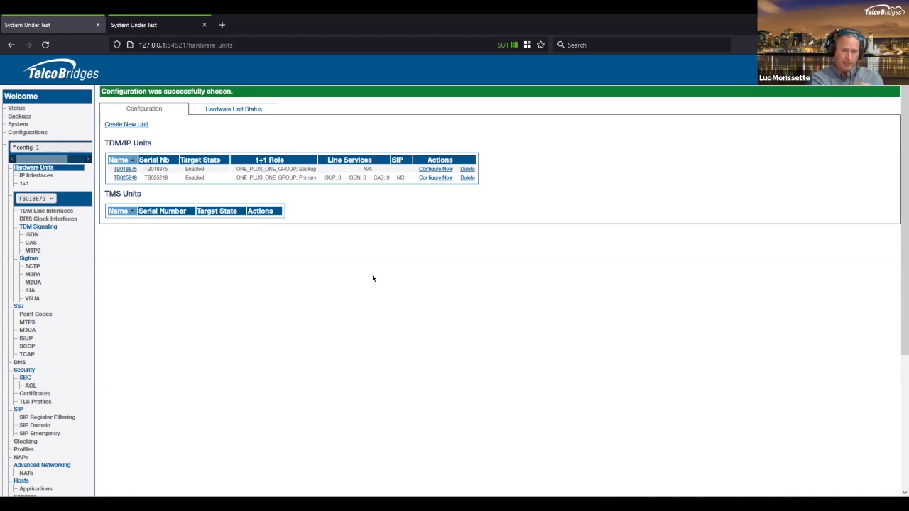
Step: Switch to the MetaSwitch_Golden_Config configuration and examine its IP interfaces and the port range on IP_INT_RTP
left_click(50, 147)
left_click(43, 171)
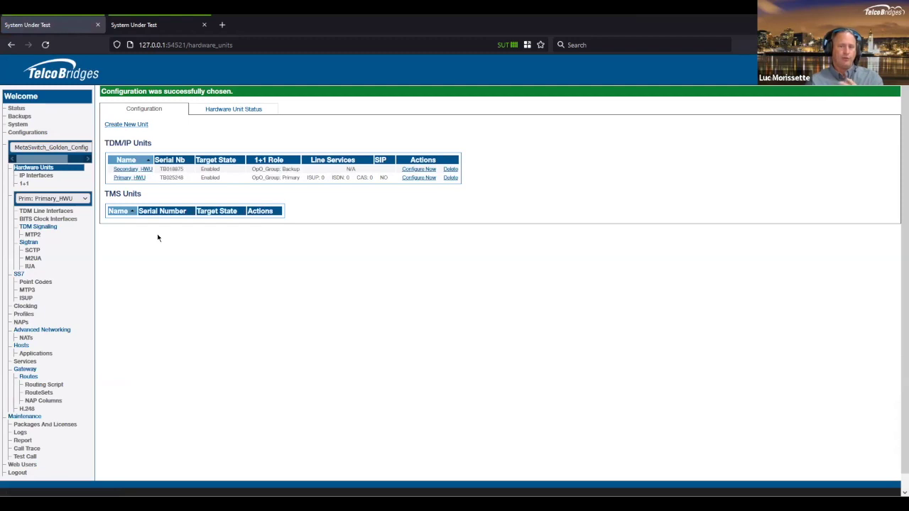
left_click(41, 178)
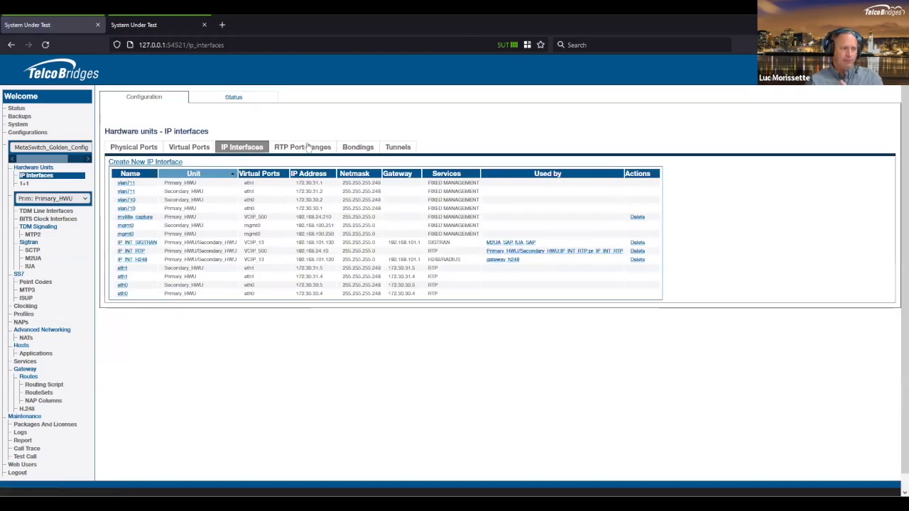
left_click(21, 322)
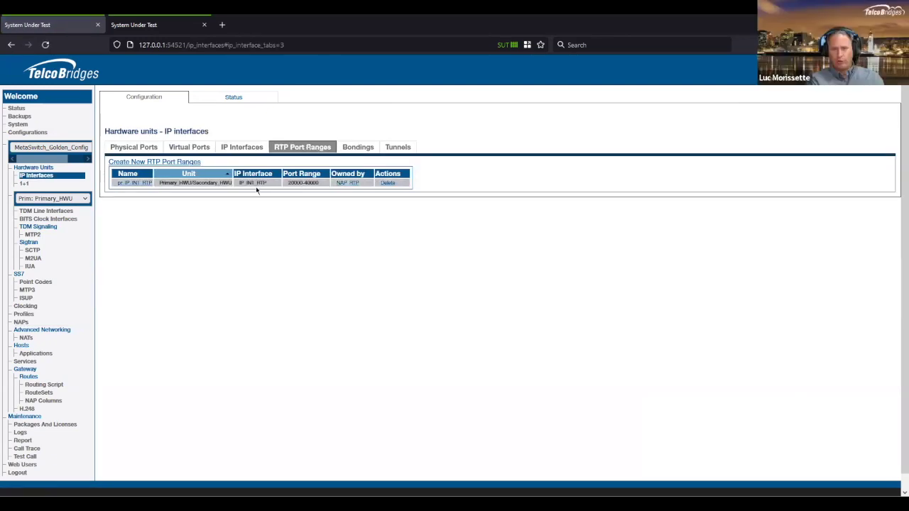
left_click_drag(289, 183, 319, 183)
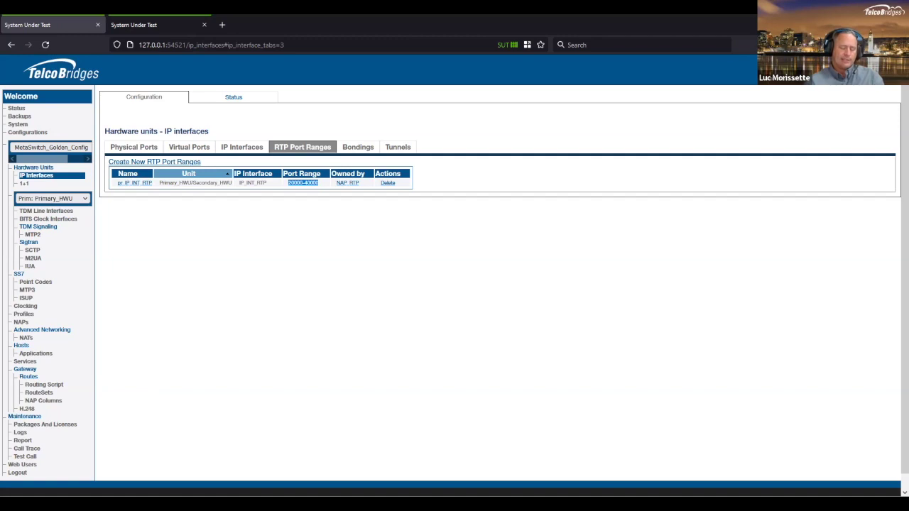
key("alt+Tab")
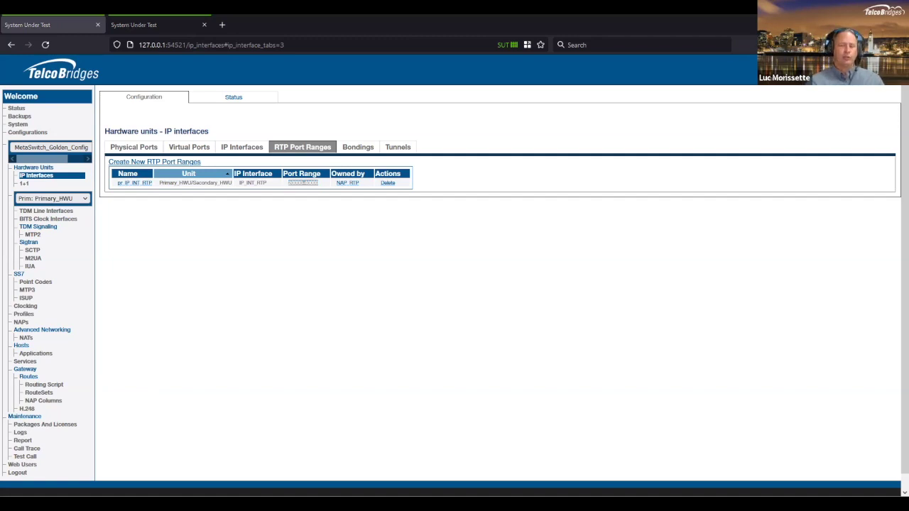
key("alt+Tab")
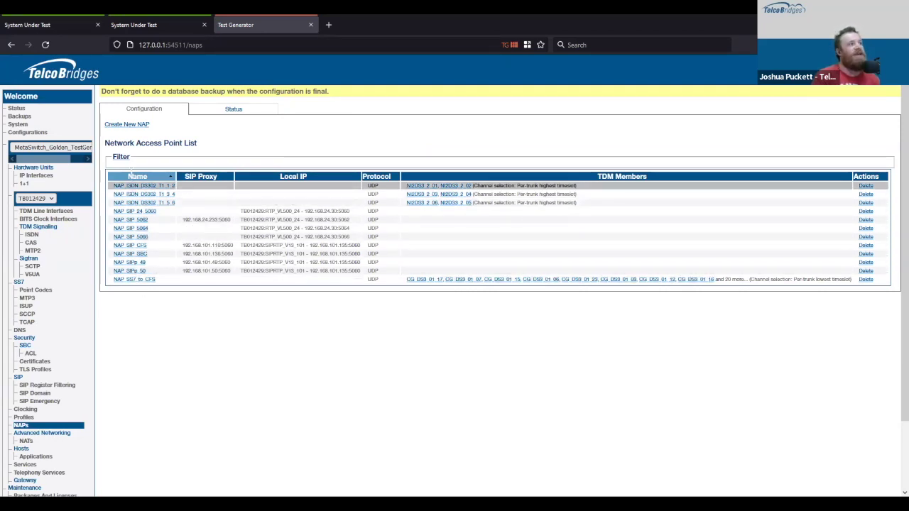
Step: Compare the Test Generator's Network Access Point list with the NAP list of the System Under Test
left_click_drag(105, 143, 181, 143)
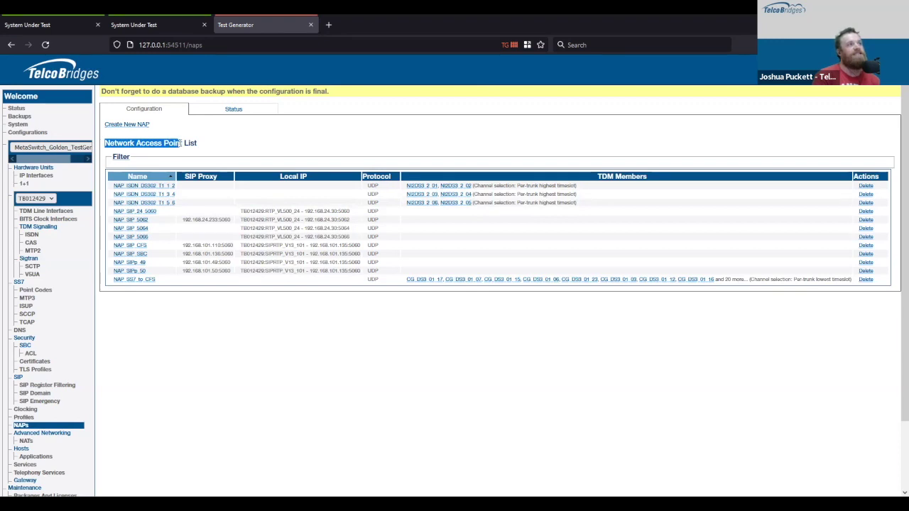
left_click(200, 144)
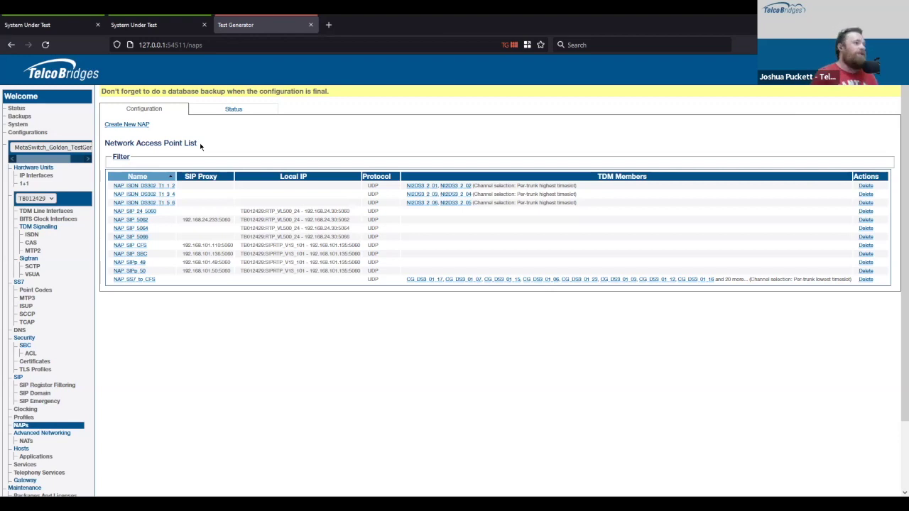
left_click(158, 23)
left_click(20, 323)
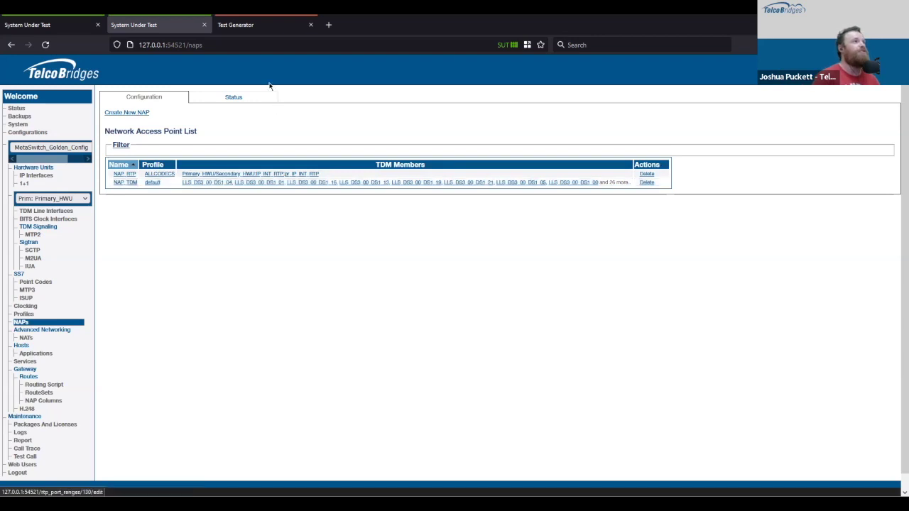
left_click(241, 29)
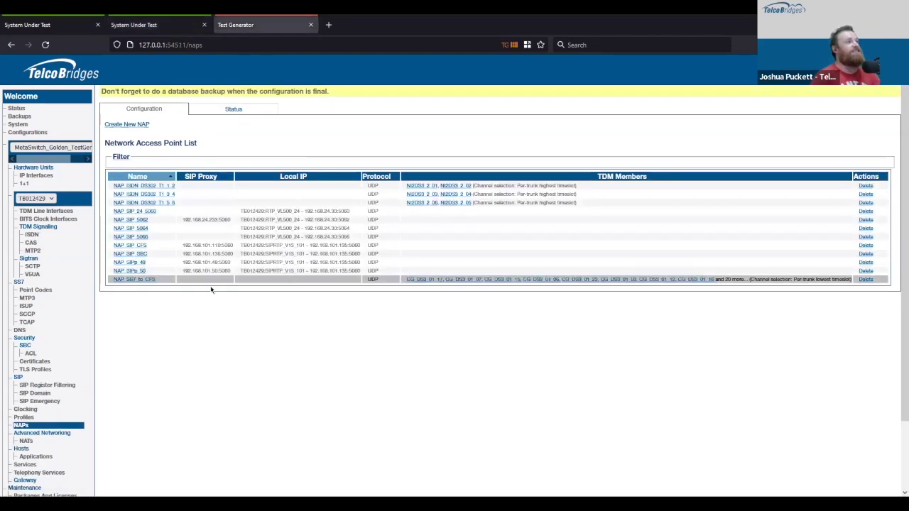
Step: Open NAP_SIP_5062 on the Test Generator and examine its proxy address, proxy port, port range and SIP transport server settings
left_click(136, 220)
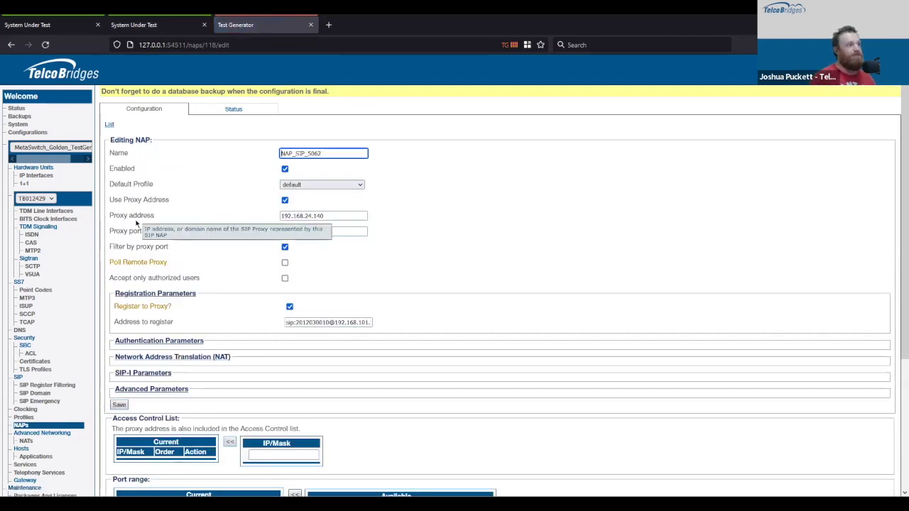
left_click(331, 155)
left_click(397, 217)
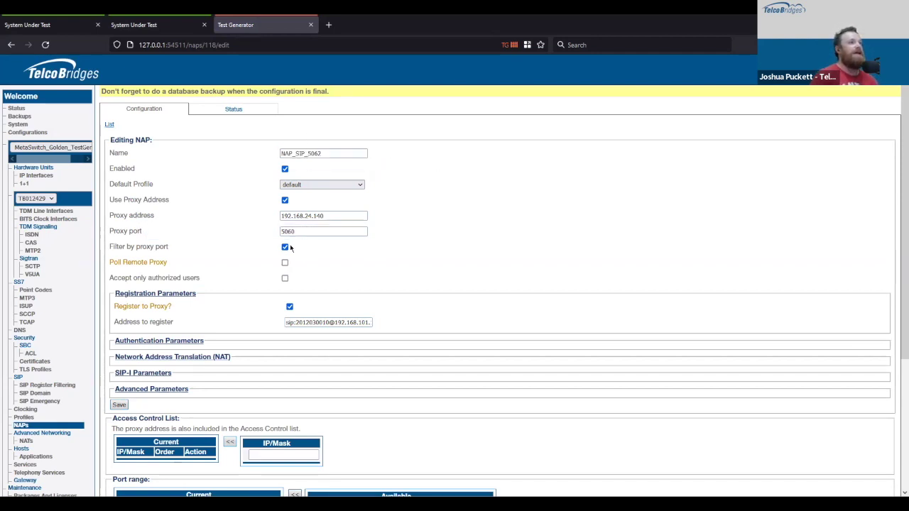
key("Tab")
key("Tab")
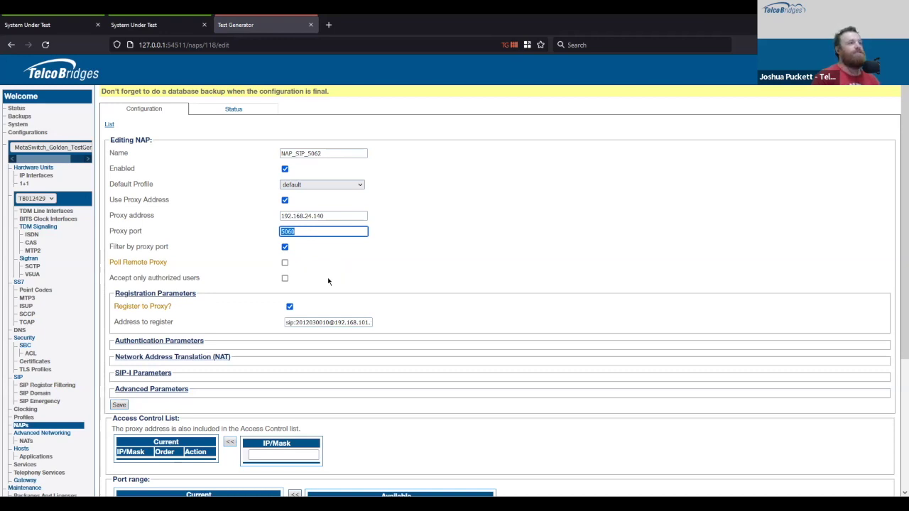
scroll(297, 368, "down", 3)
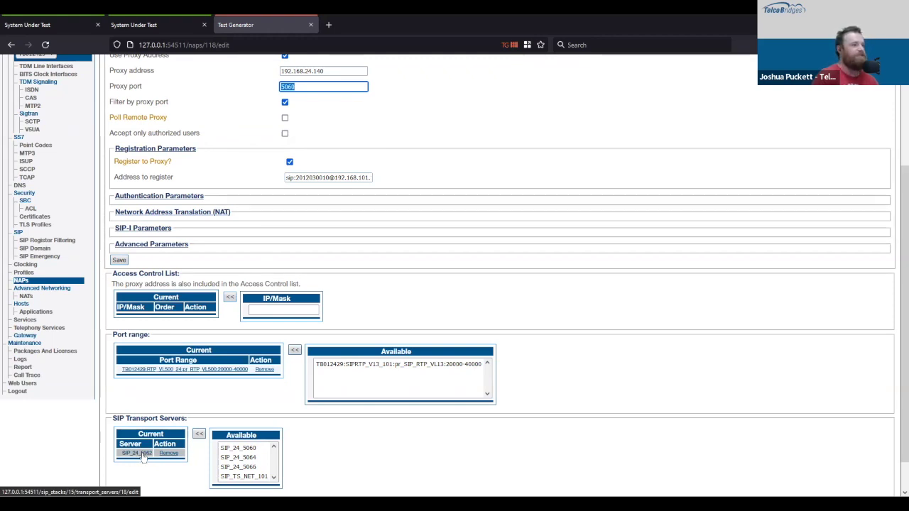
scroll(143, 458, "up", 1)
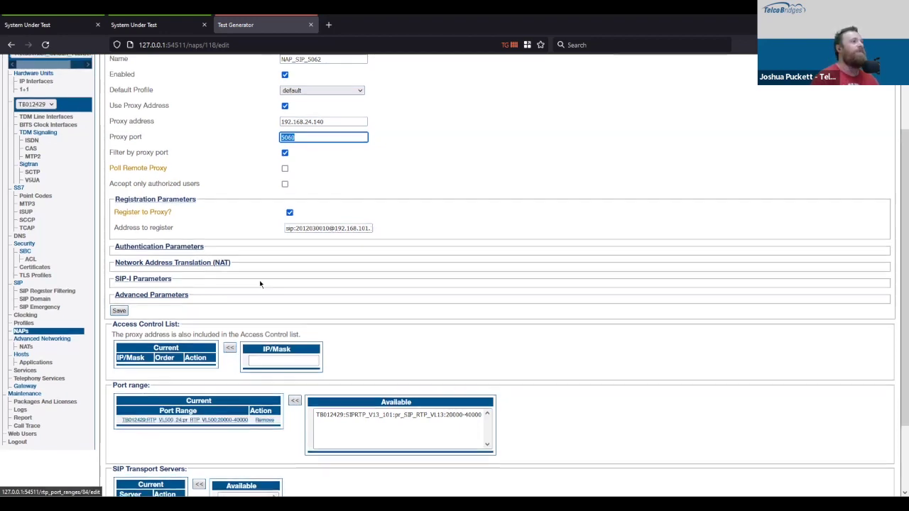
scroll(142, 284, "up", 3)
left_click_drag(168, 246, 129, 245)
left_click(128, 232)
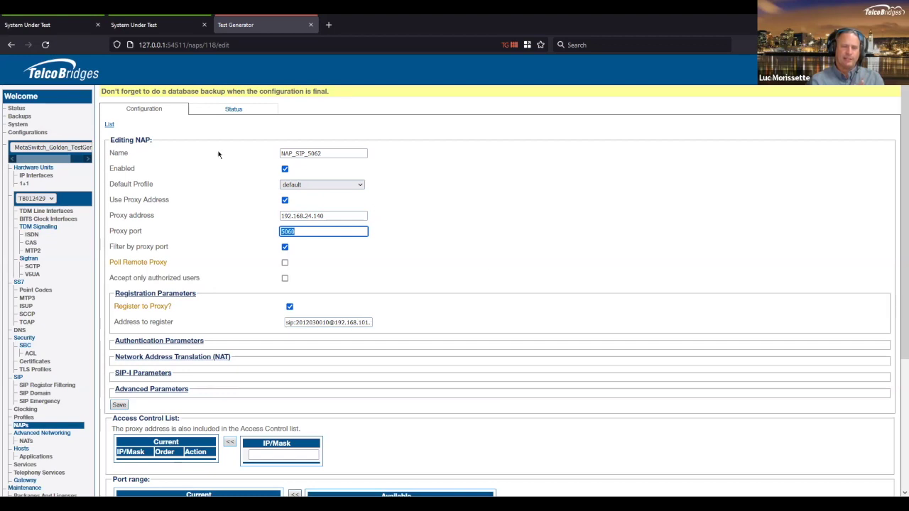
Step: Show the IP interfaces of MetaSwitch_Golden_Config on the System Under Test
left_click(151, 27)
left_click(37, 168)
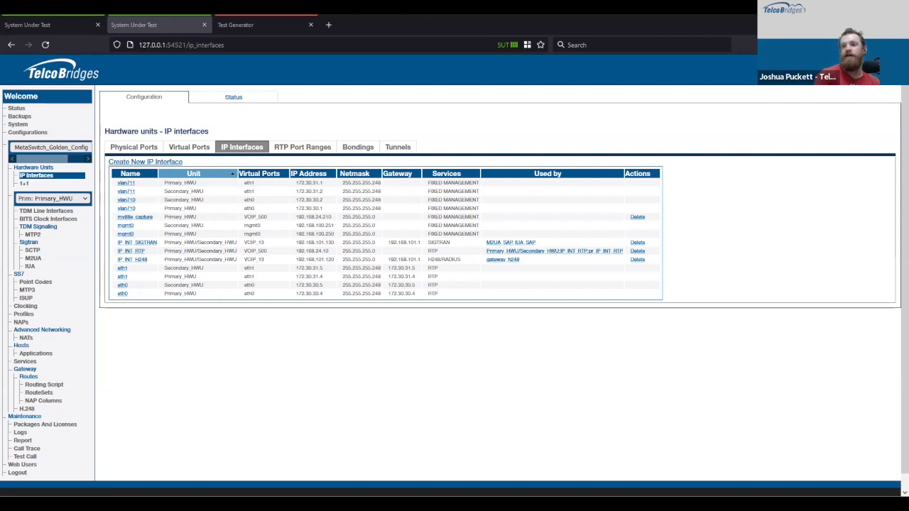
Step: Switch to SuperPuTTY and enlarge the terminal text of the open TB:TMG_SUT_01 session
key("alt+Tab")
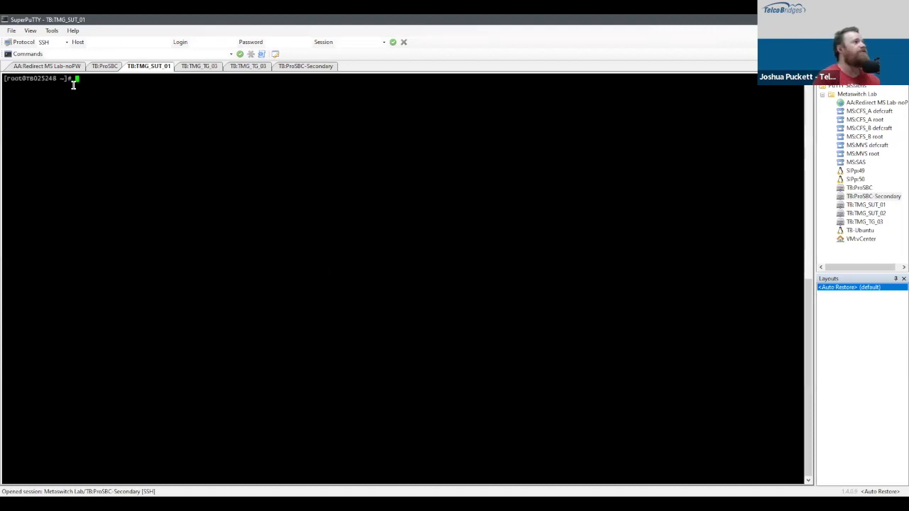
right_click(151, 67)
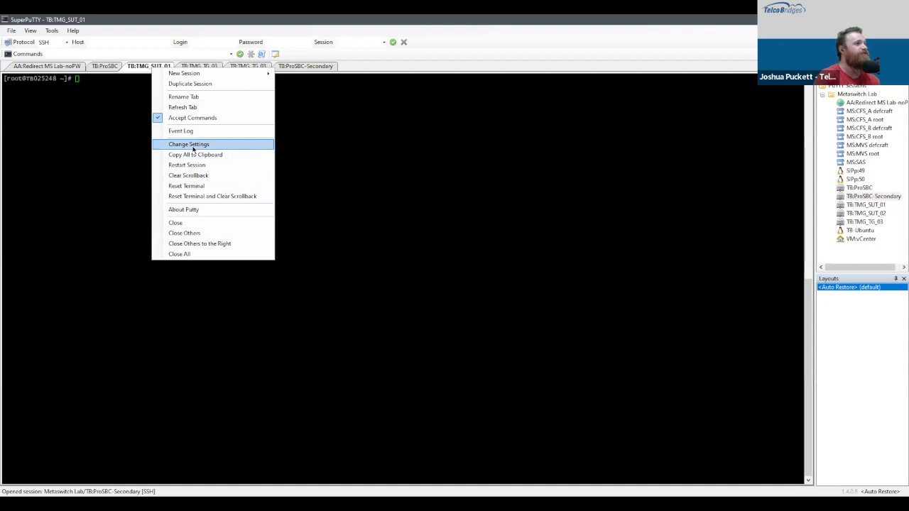
left_click(398, 229)
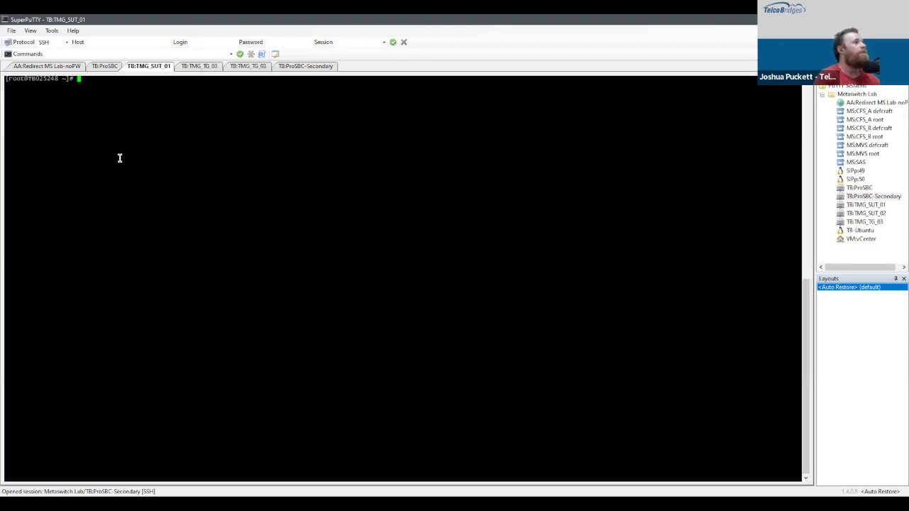
key("ctrl+l")
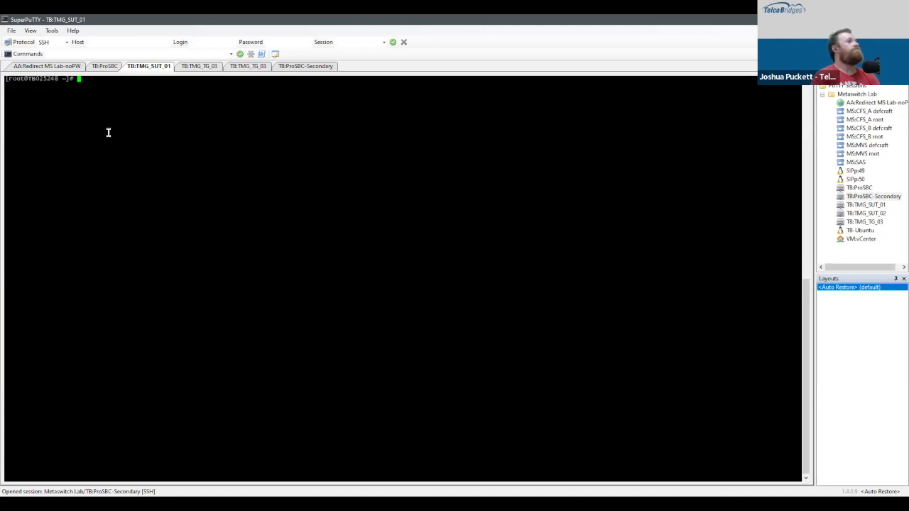
right_click(145, 66)
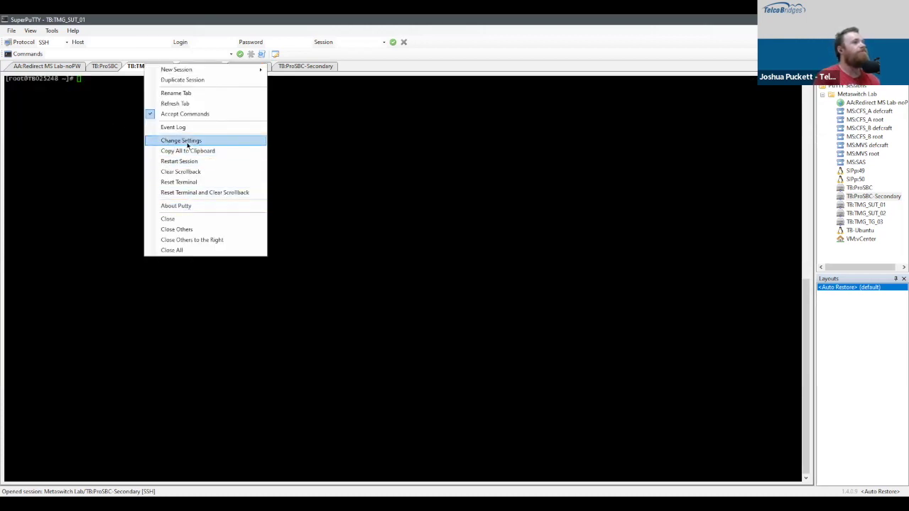
left_click(461, 252)
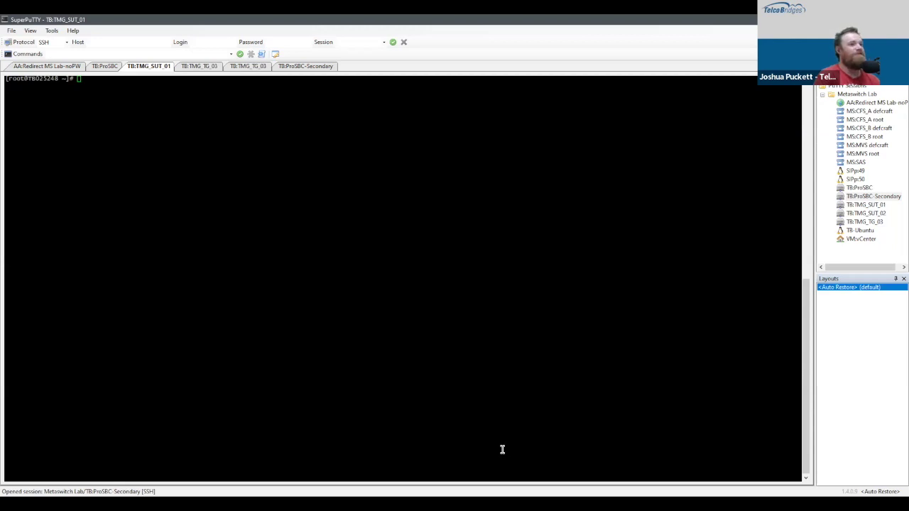
left_click(290, 262)
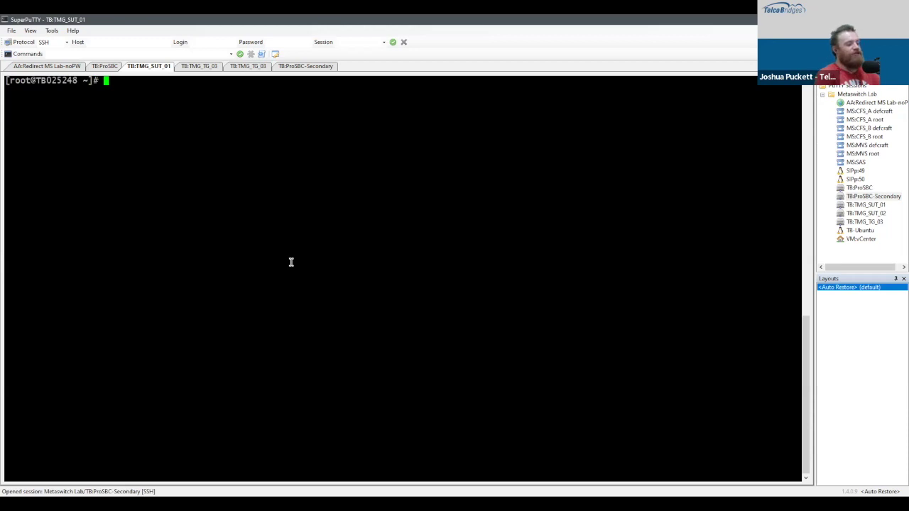
Step: Try the ip command in the open TB:TMG_SUT_01 terminal and check how the prompt responds
key("Return")
key("Return")
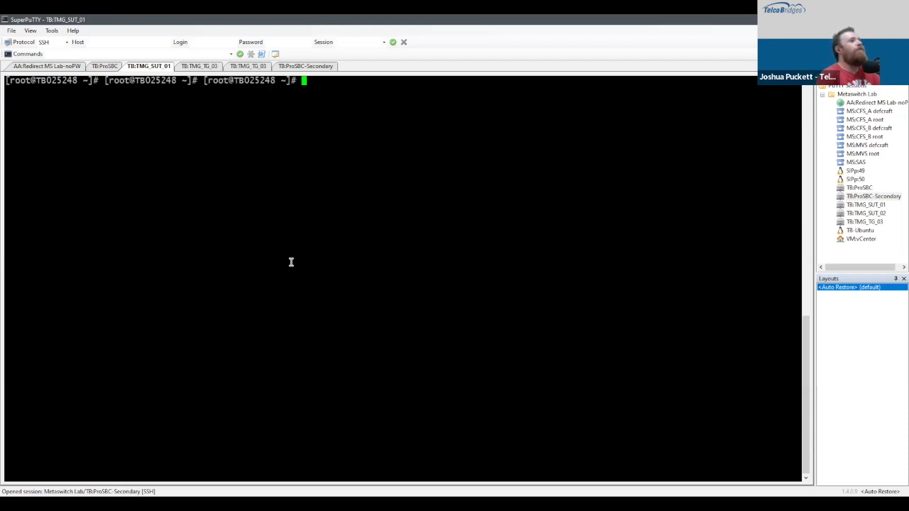
type("ip")
key("Return")
key("Return")
key("Return")
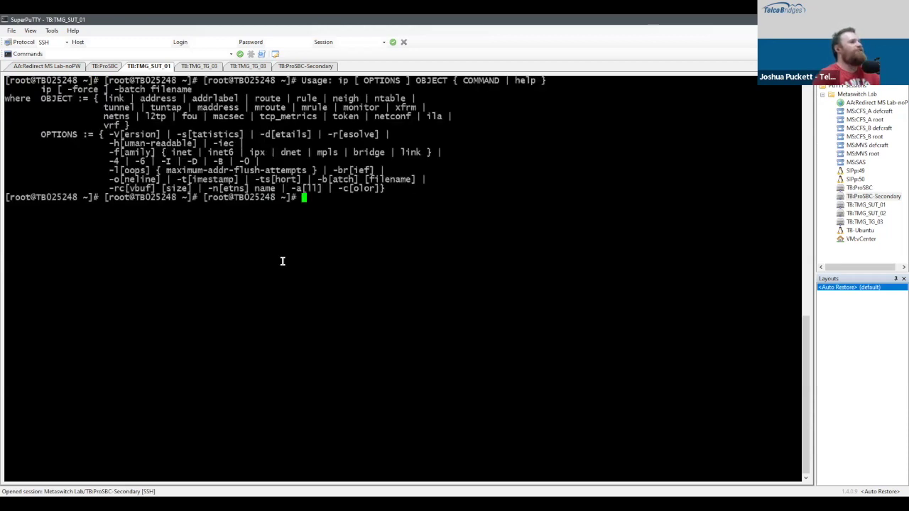
key("Return")
key("Return")
key("Return")
key("Return")
key("Return")
key("Return")
key("Return")
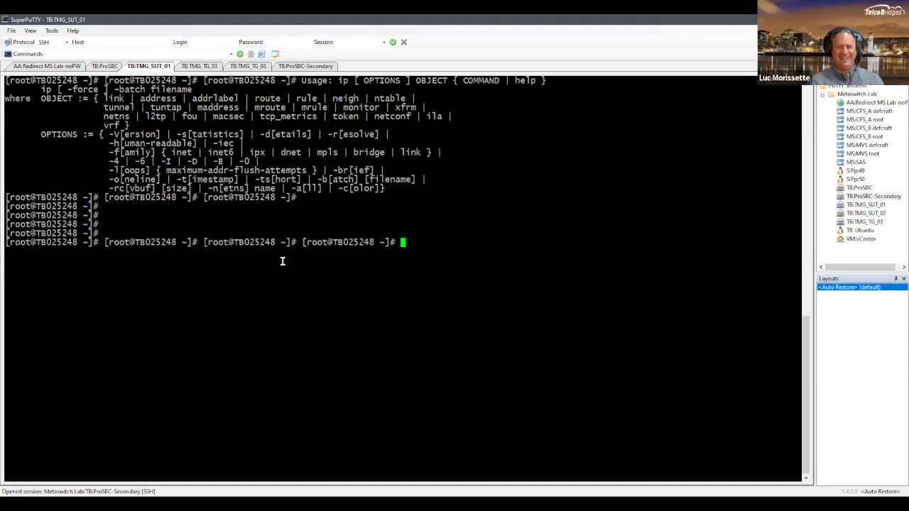
Step: Open a new TB:TMG_SUT_01 session from the Metaswitch Lab sessions and enlarge its terminal text
double_click(872, 205)
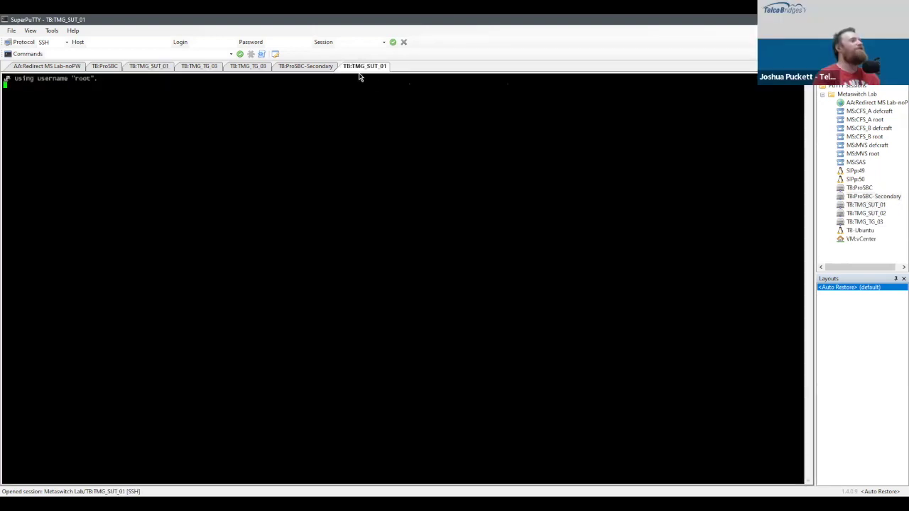
right_click(358, 68)
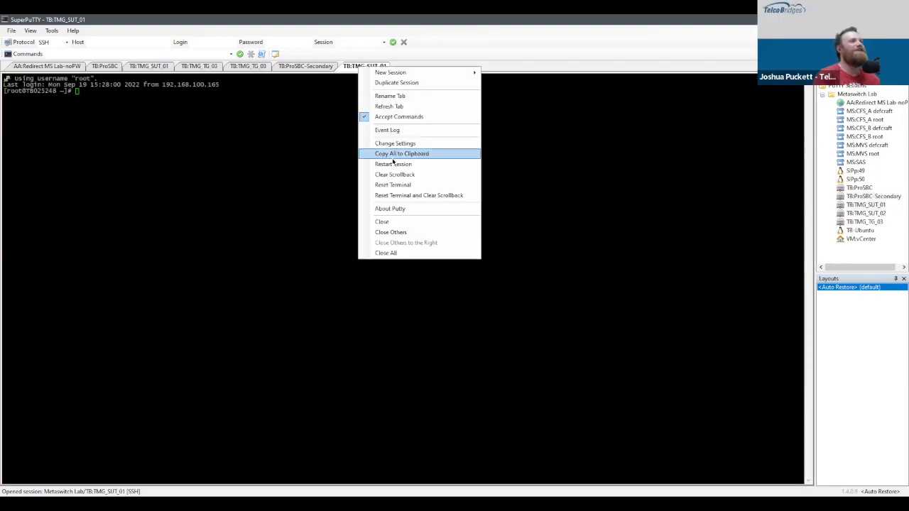
left_click(392, 144)
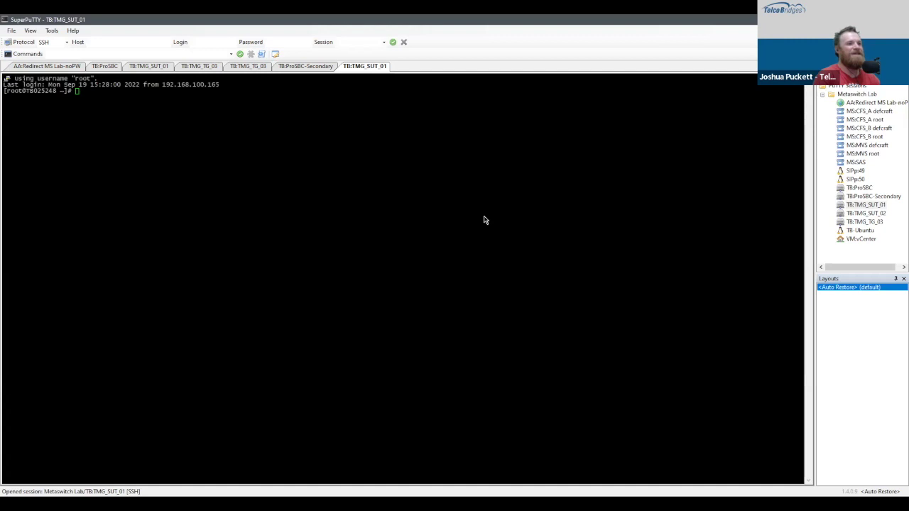
Step: List the unit's network interfaces with ip a and review the output from its beginning
key("Return")
key("Return")
key("Return")
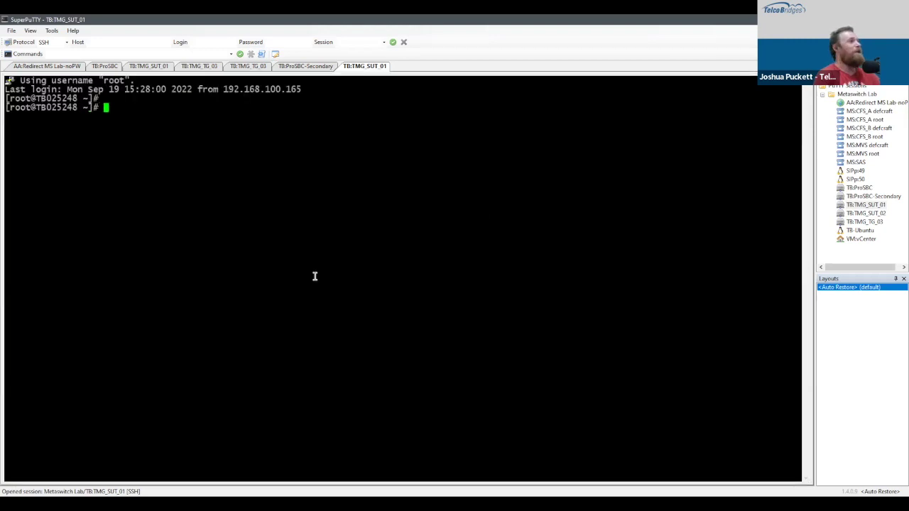
type("ip a")
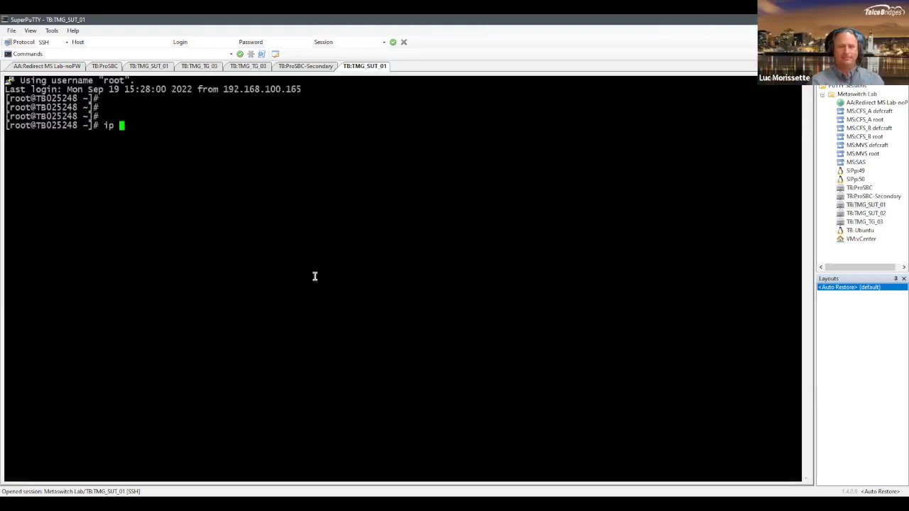
key("Return")
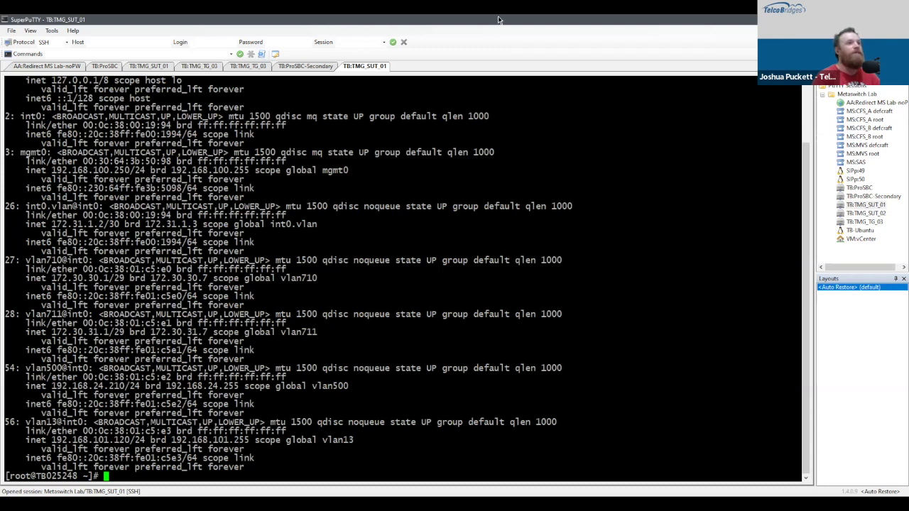
left_click_drag(499, 21, 497, 75)
key("super+Up")
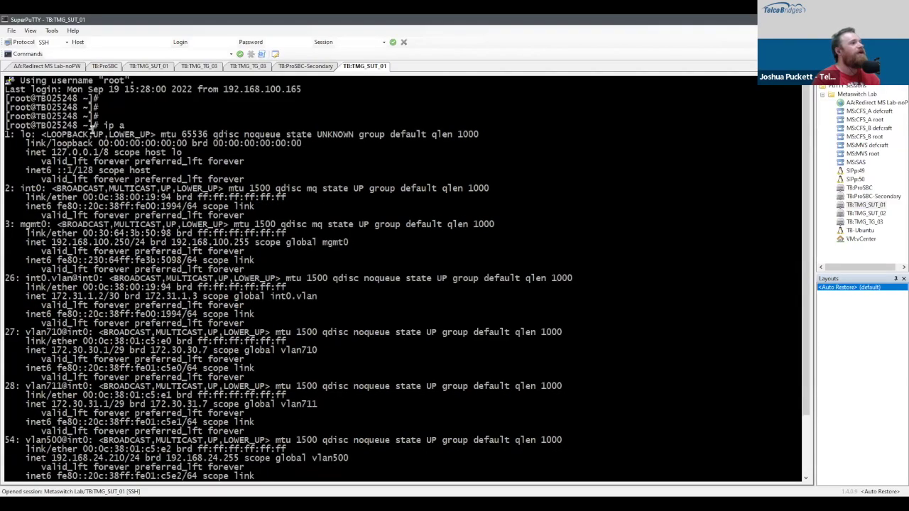
left_click_drag(97, 125, 155, 133)
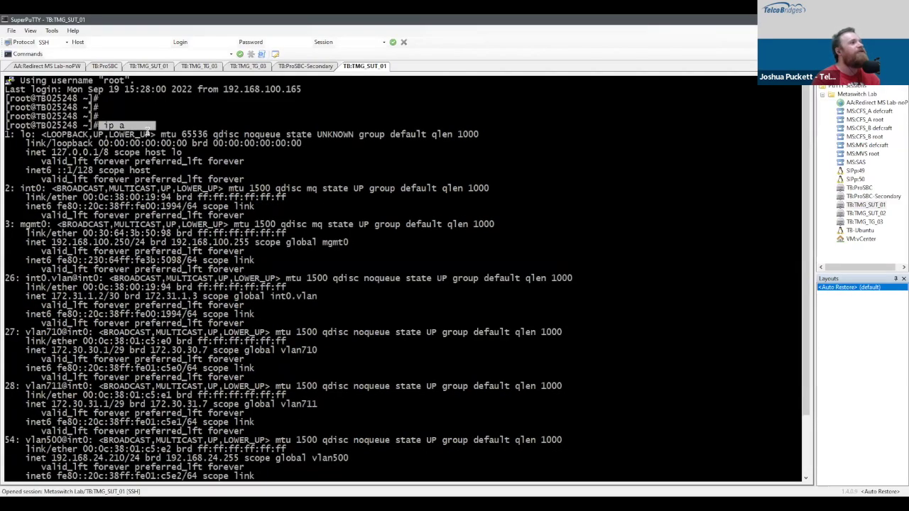
Step: Review the ip a output from the command line through the last listed VLAN interface
left_click_drag(98, 125, 134, 125)
left_click(140, 125)
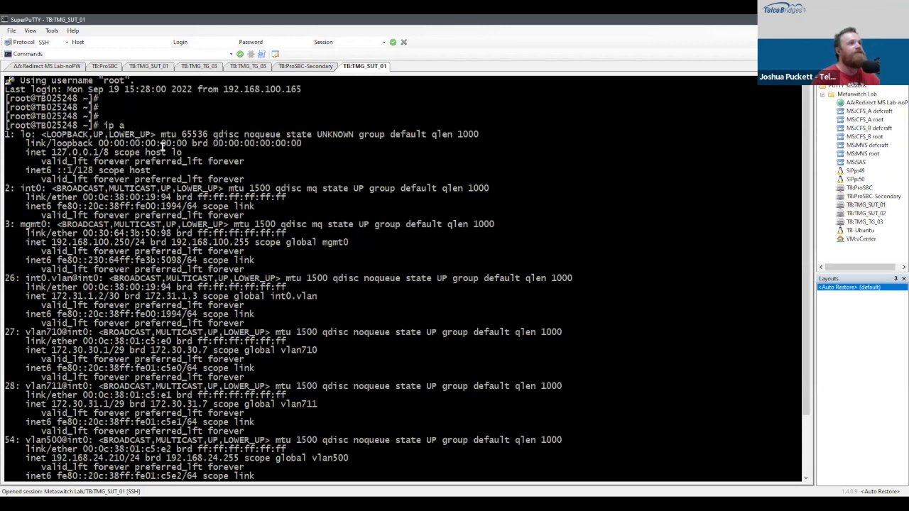
scroll(162, 147, "down", 3)
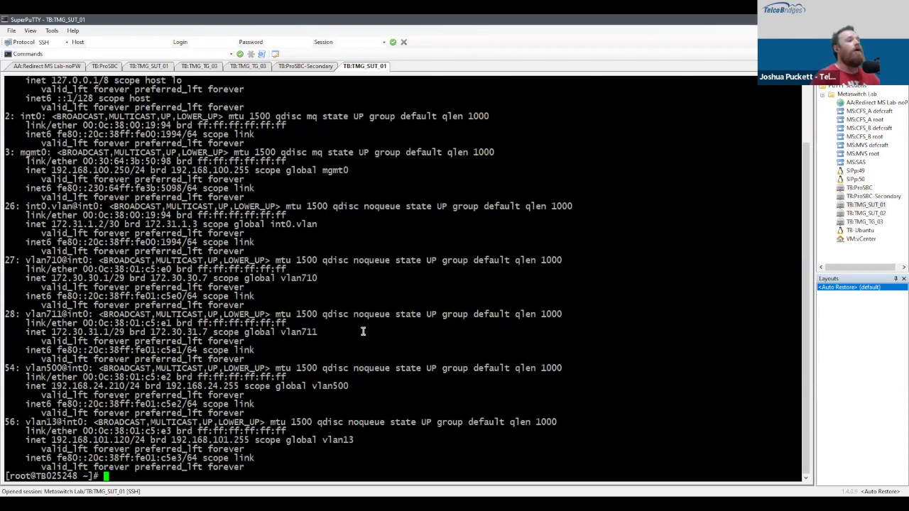
Step: Run tbx_cli_tools_remote to list the remote hosts available for control
type("tbx_cl")
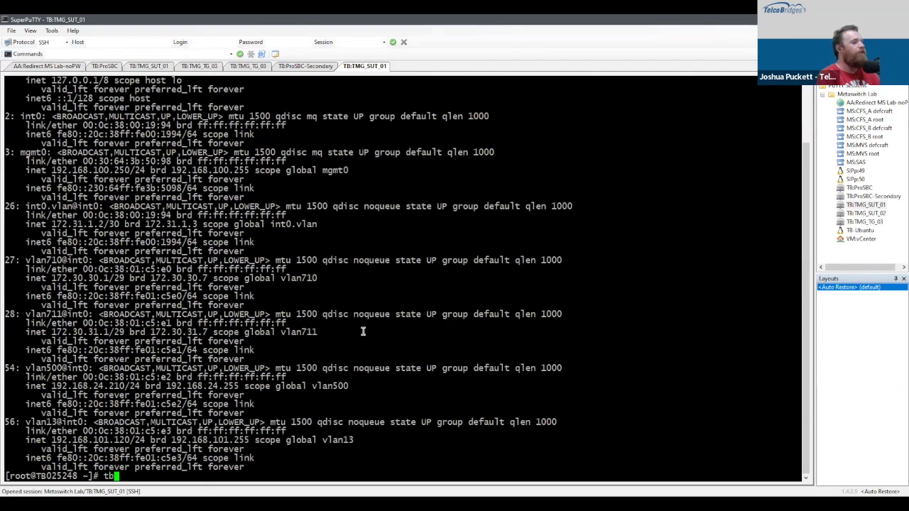
key("Tab")
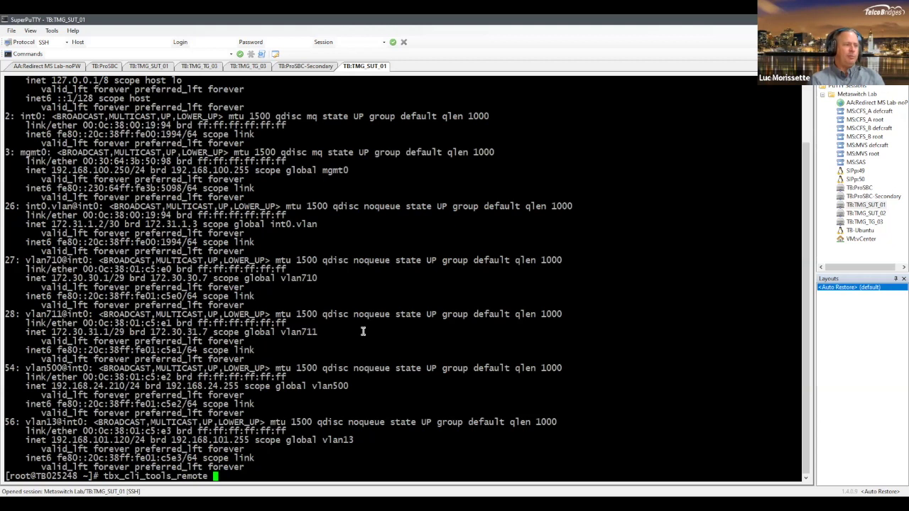
key("Return")
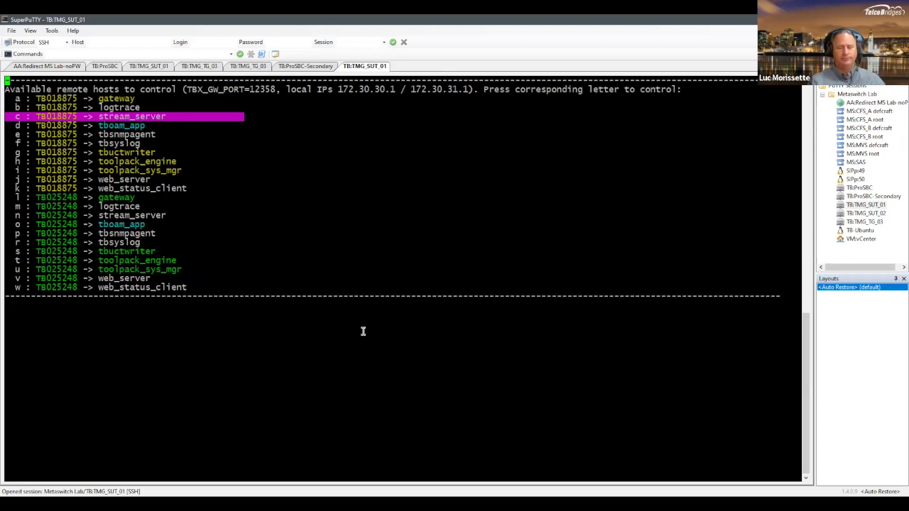
Step: Browse the TB018875 applications in the remote host list down to the TB025248 gateway entry and back up to logtrace
key("Down")
key("Down")
key("Down")
key("Down")
key("Down")
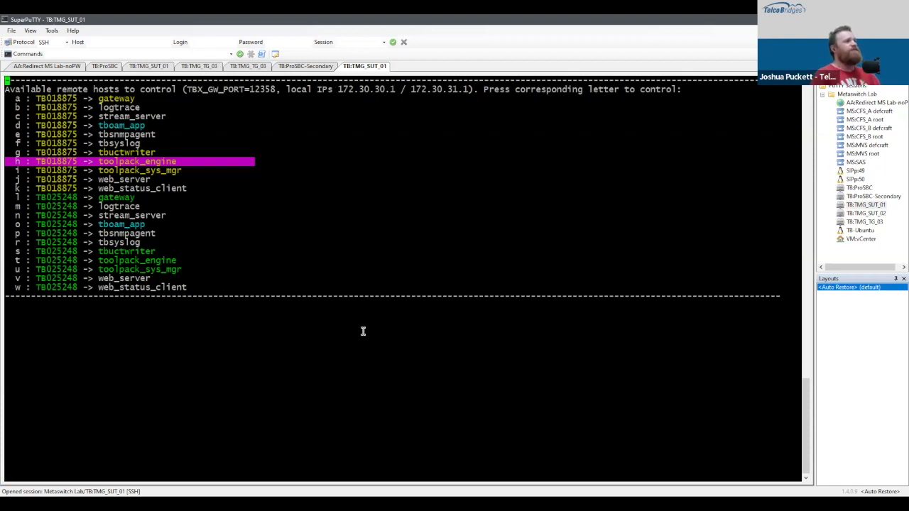
key("Down")
key("Down")
key("Down")
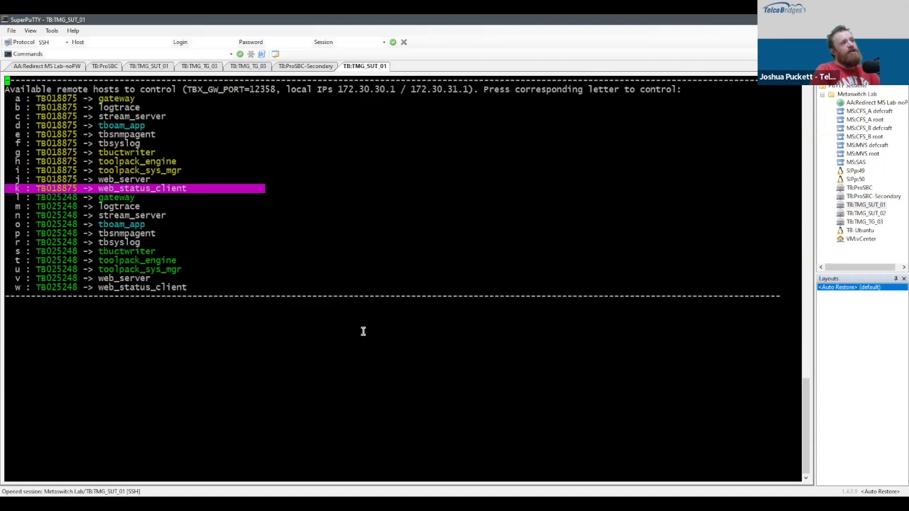
key("Down")
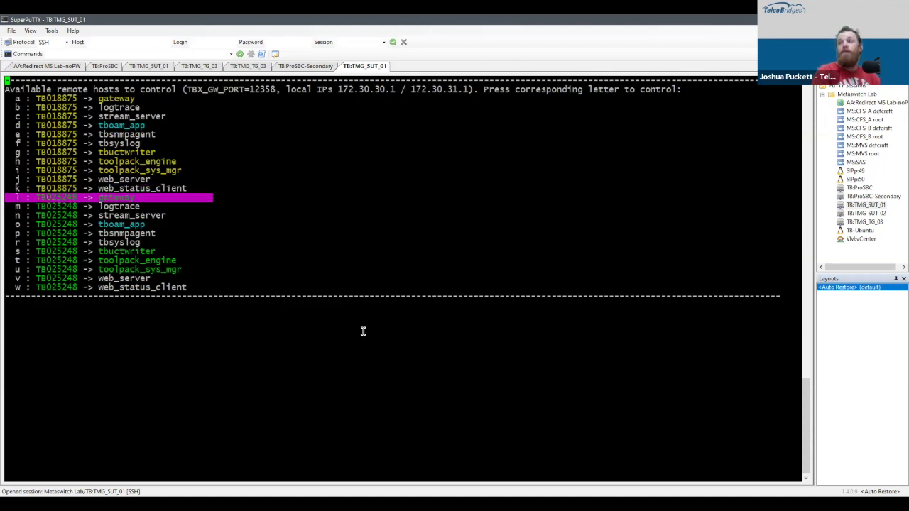
key("Up")
key("Up")
key("Up")
key("Up")
key("Up")
key("Up")
key("Up")
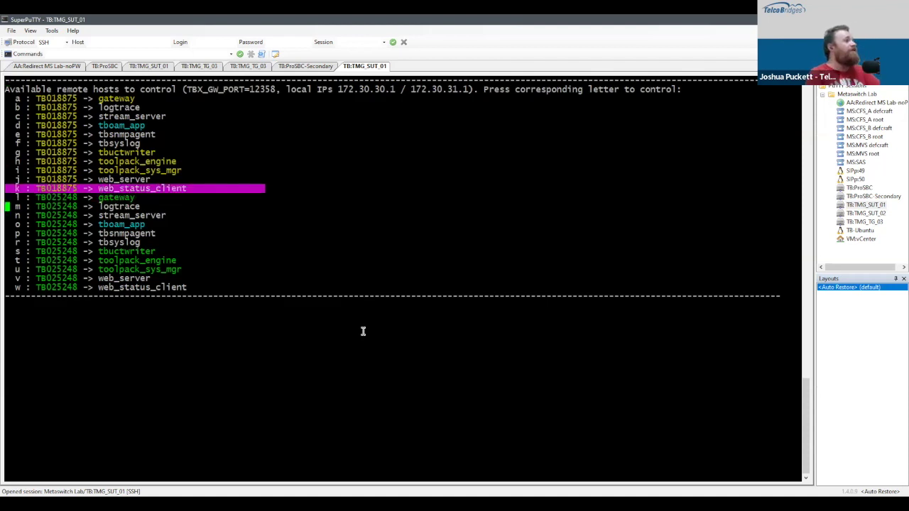
key("Up")
key("Up")
key("Down")
key("Up")
key("Up")
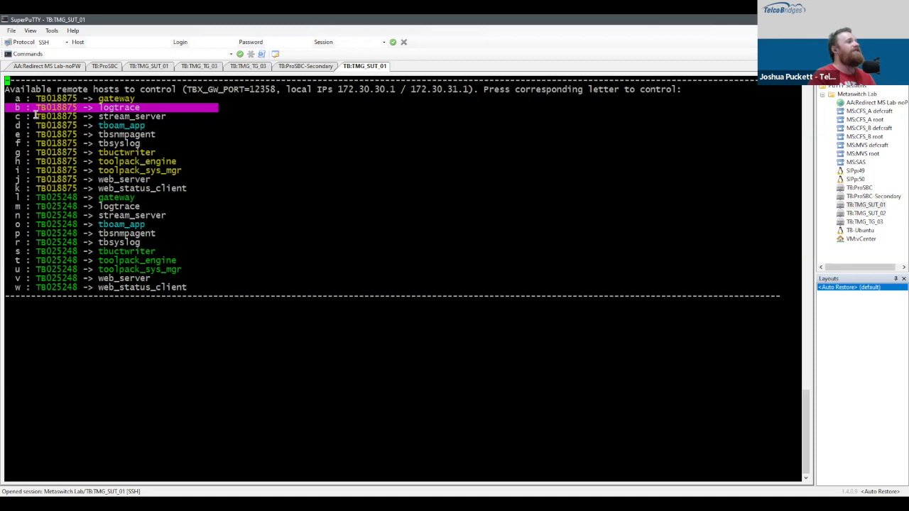
Step: Examine the TB018875 serial number, the gateway entries of both units and the TB025248 tbuctwriter entry in the host list
left_click_drag(34, 115, 77, 118)
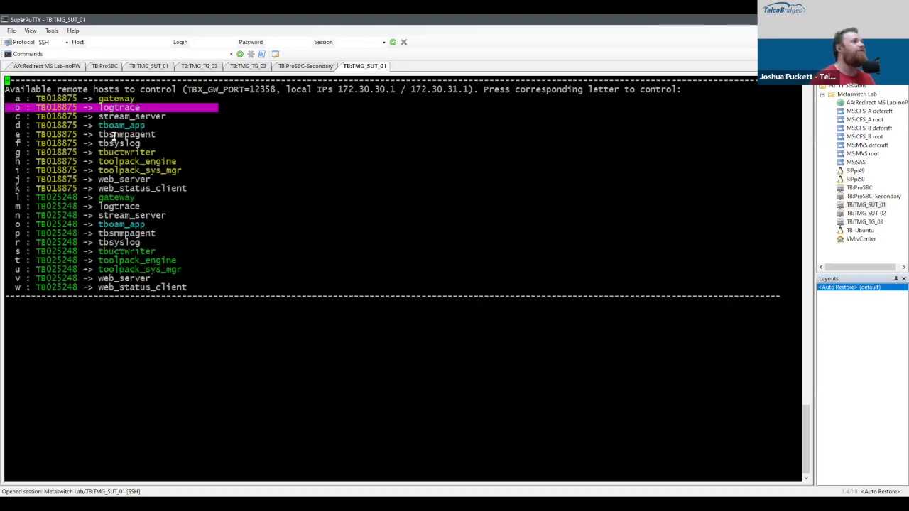
left_click_drag(138, 98, 100, 99)
left_click_drag(141, 198, 95, 198)
left_click(152, 248)
left_click_drag(158, 251, 103, 252)
left_click(128, 199)
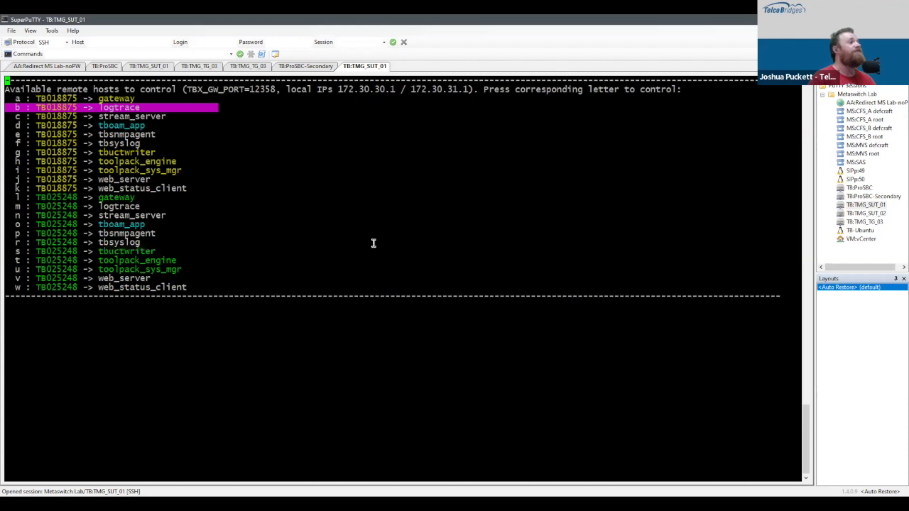
Step: Move through the remote host list again from logtrace past toolpack_engine to compare the units' applications
key("Down")
key("Down")
key("Down")
key("Down")
key("Down")
key("Down")
key("Down")
key("Down")
key("Down")
key("Down")
key("Down")
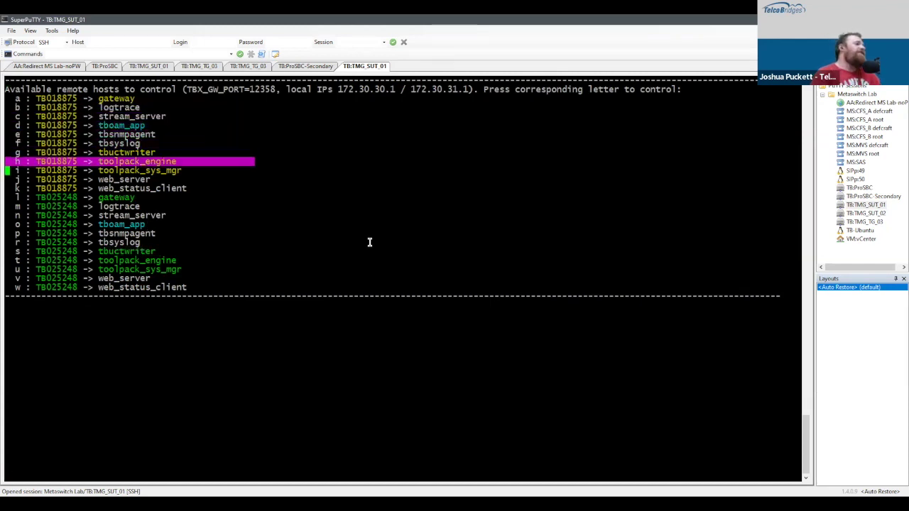
key("Up")
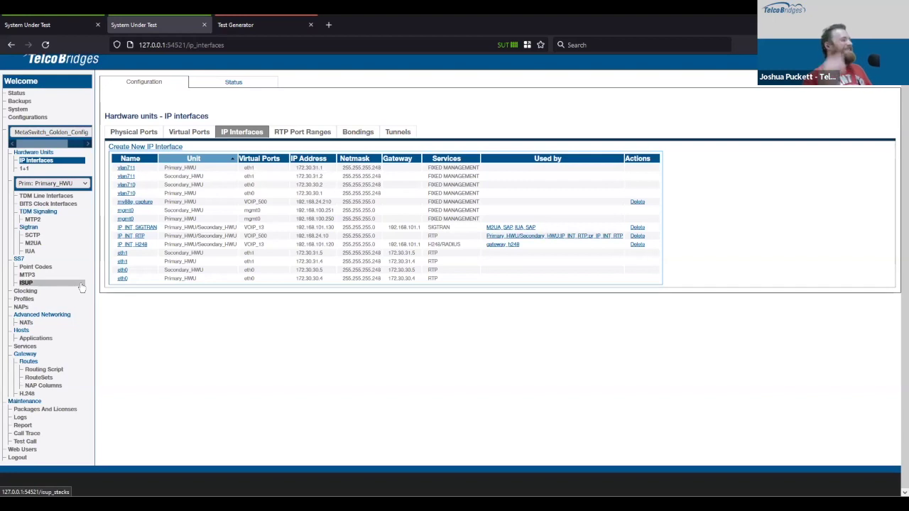
Step: Switch to the System Under Test web portal and choose the September_Training configuration
left_click(49, 134)
scroll(50, 357, "down", 3)
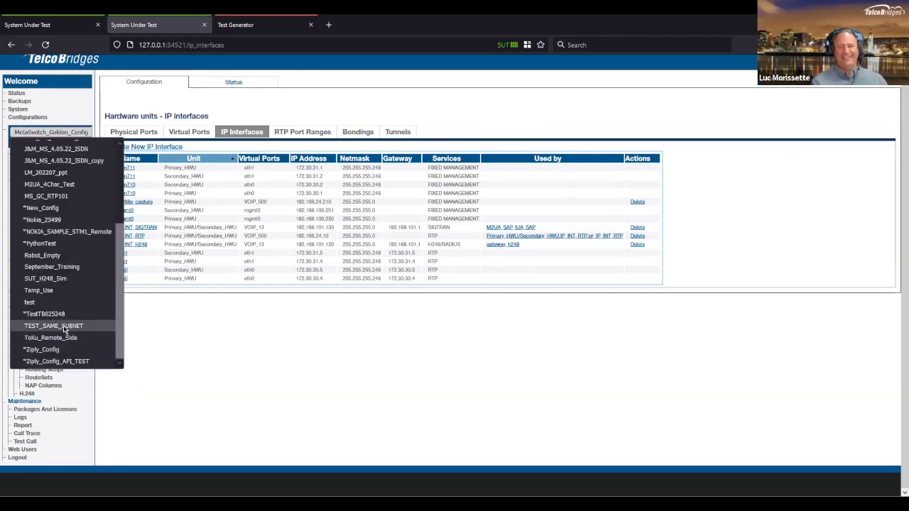
left_click(54, 268)
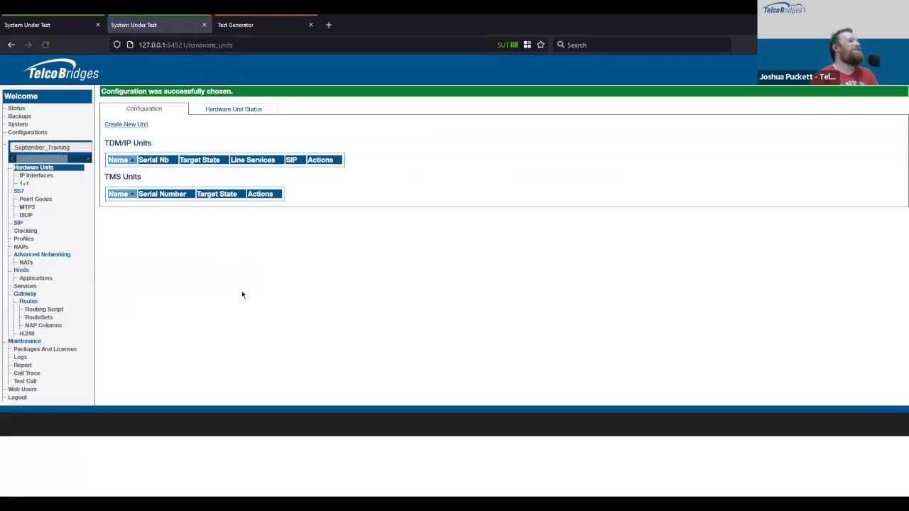
Step: Start creating a new hardware unit and enter TB025248 as its serial number
left_click(137, 124)
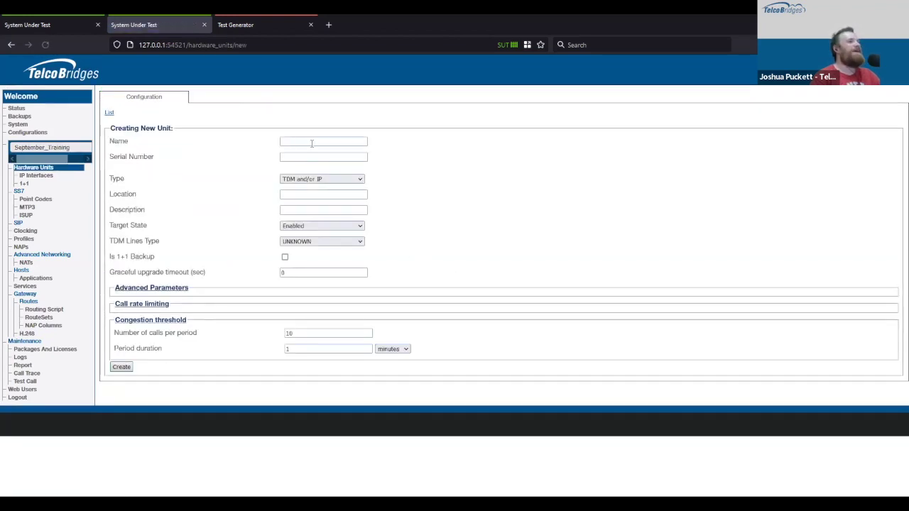
left_click(310, 141)
left_click(430, 155)
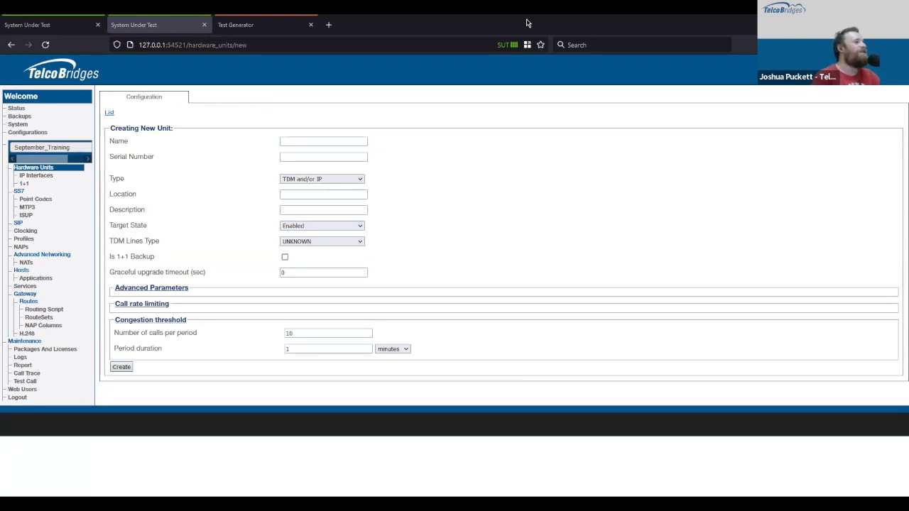
left_click(311, 157)
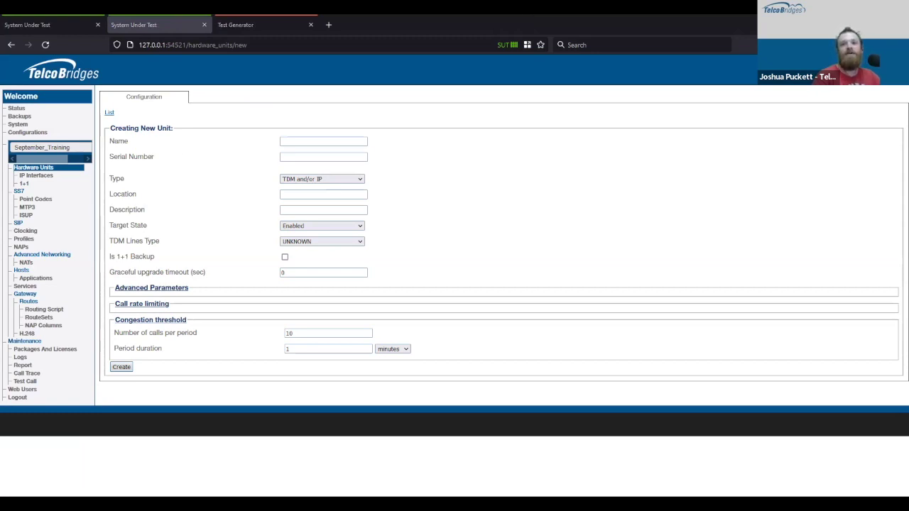
left_click(291, 153)
key("ctrl+b")
key("ctrl+f")
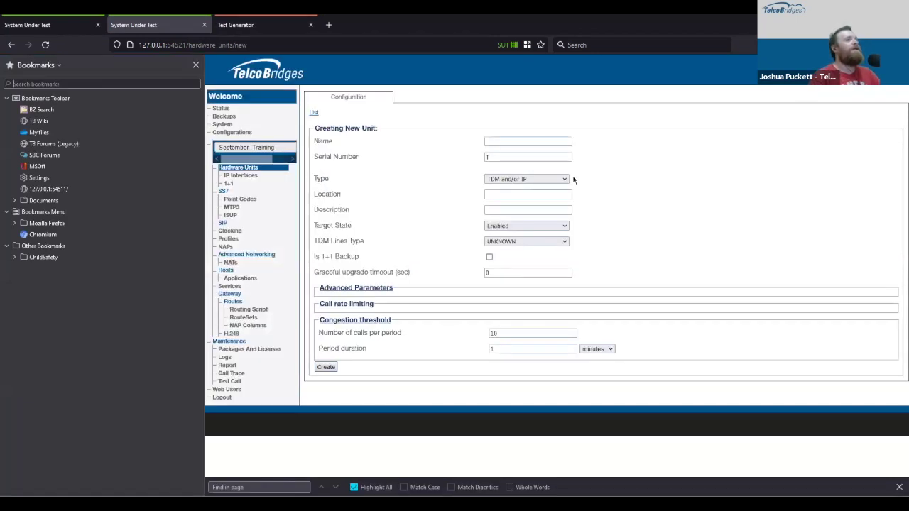
key("ctrl+b")
type("TB025248")
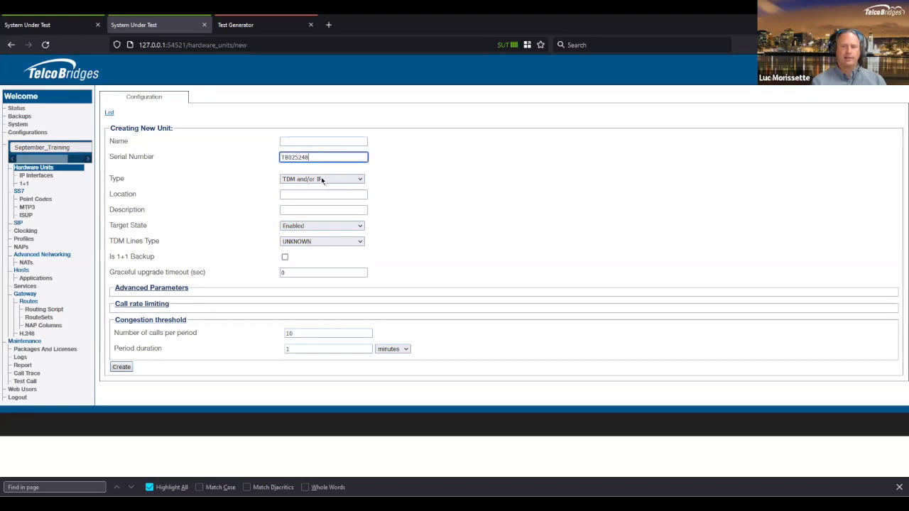
Step: Keep the new unit's type as TDM and/or IP and set its location to MetaSwitch Lab
left_click(321, 179)
left_click(341, 204)
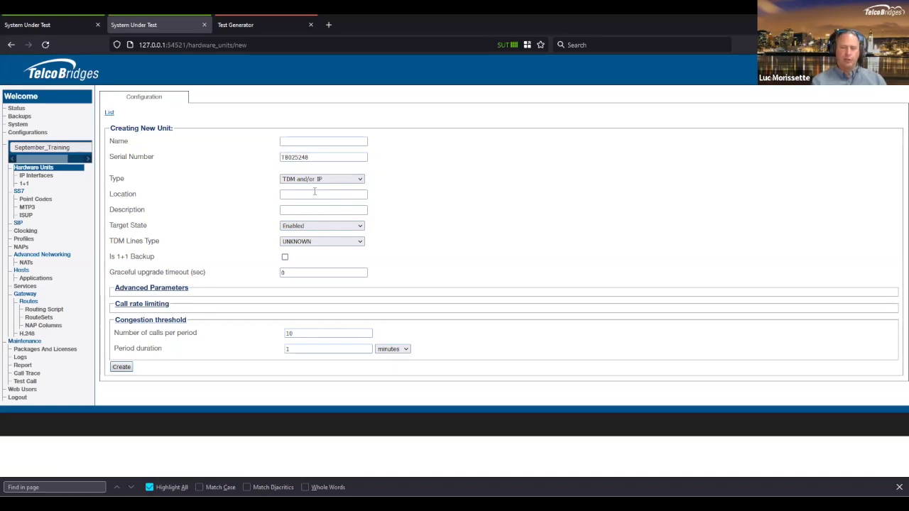
left_click(314, 194)
type("M")
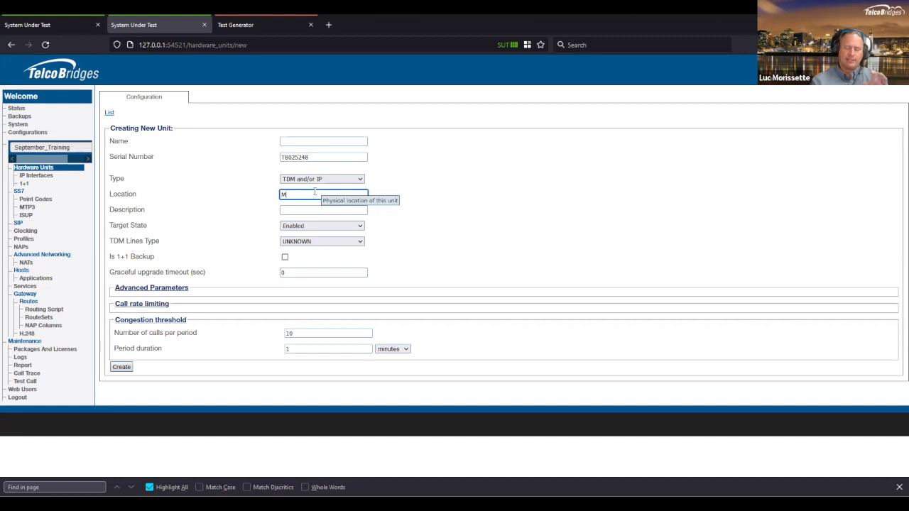
type("etaSwitch Lab")
left_click(481, 184)
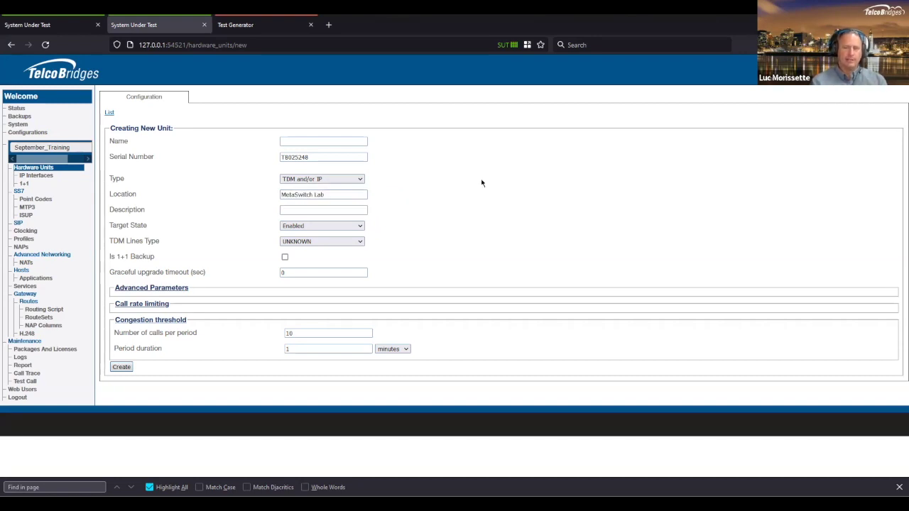
Step: Set the new unit's TDM lines type to OC3_STM1 and its name to PRIMARY
left_click(319, 242)
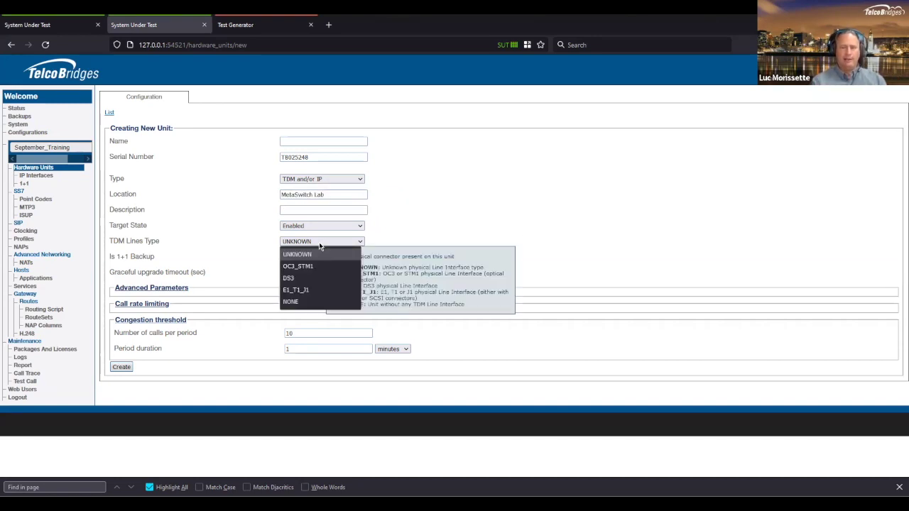
left_click(349, 267)
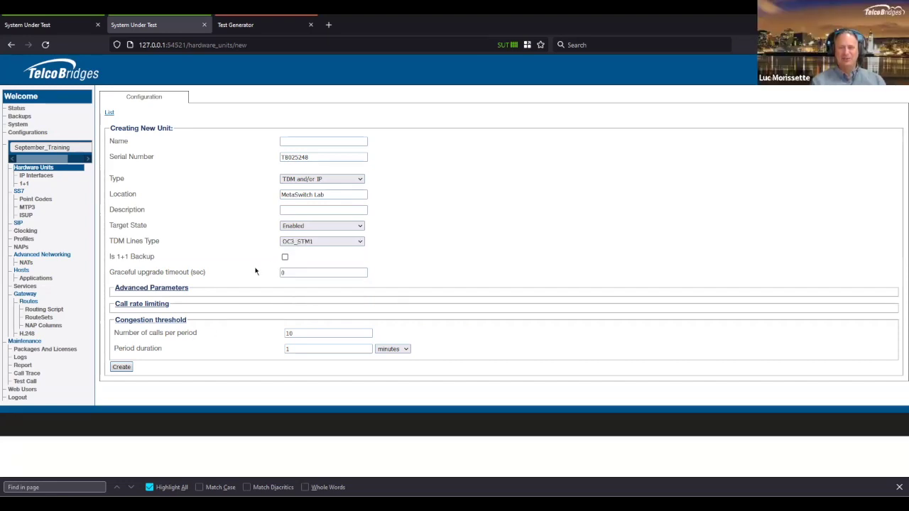
left_click(302, 140)
type("PRIMARY")
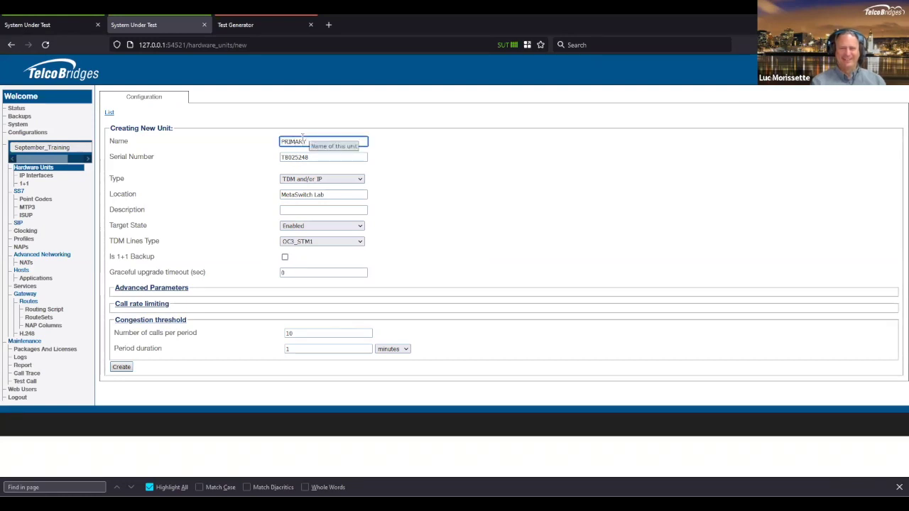
Step: Review the unit's name, location and TDM lines type, and create the hardware unit
left_click_drag(310, 141, 253, 144)
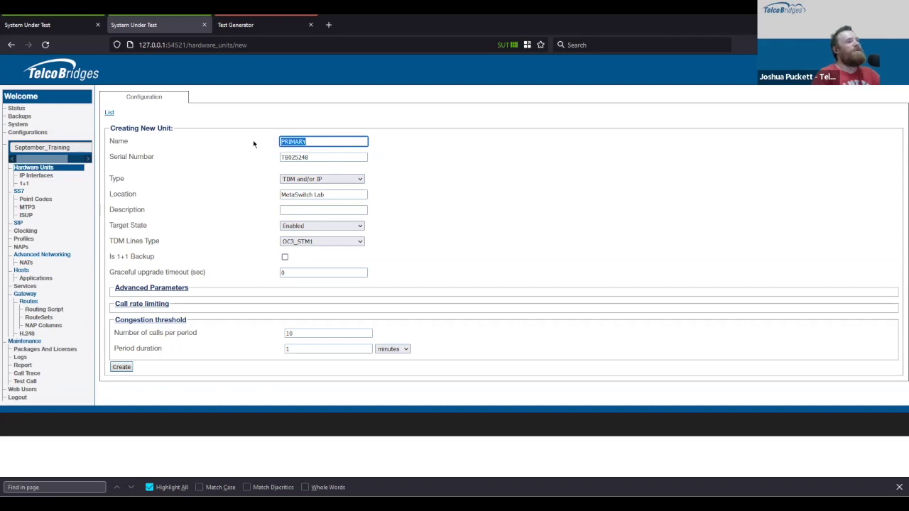
left_click(295, 195)
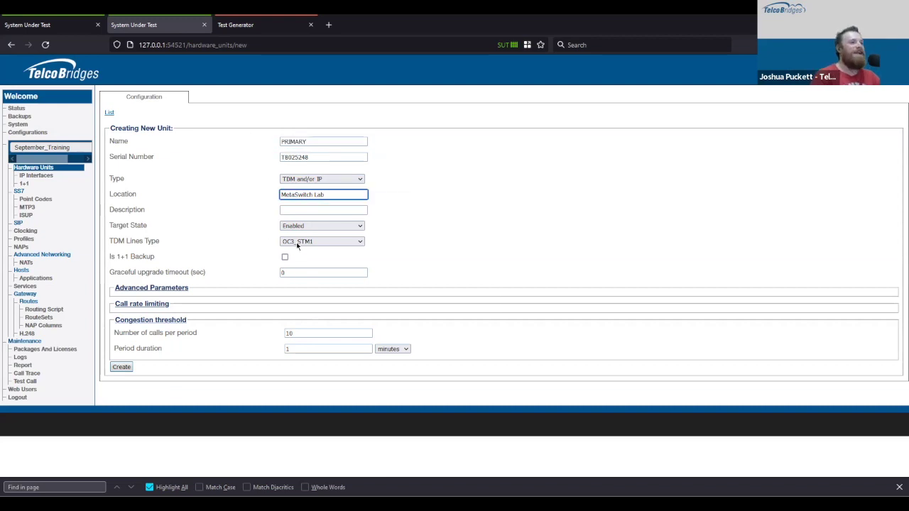
mouse_move(296, 242)
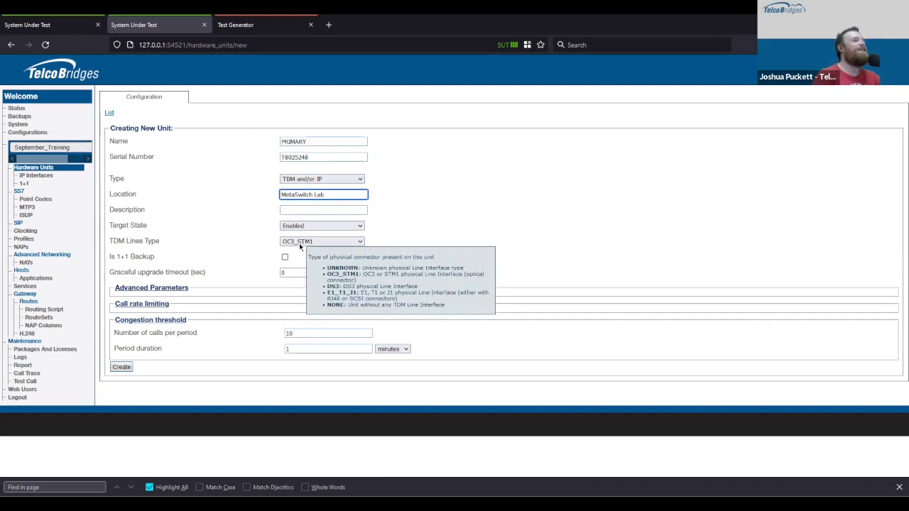
left_click(122, 367)
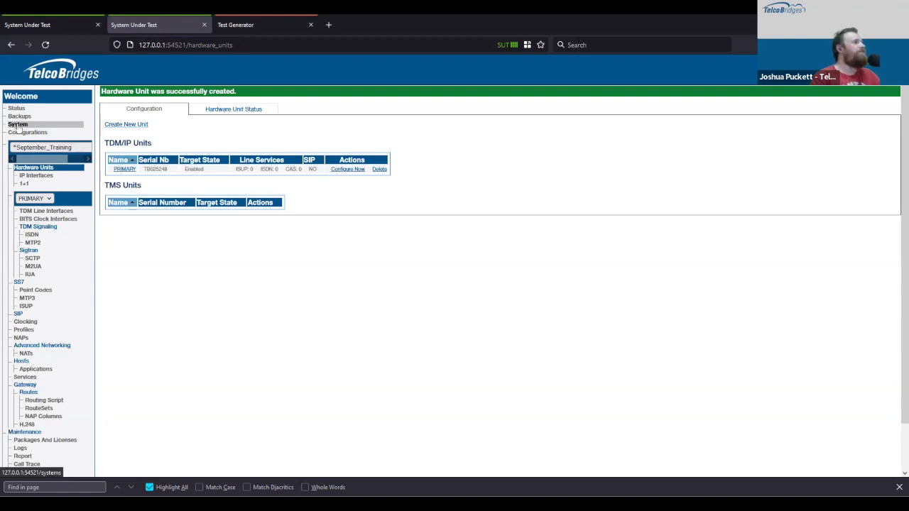
Step: Open the system settings and choose September_Training as the configuration for activation
left_click(18, 126)
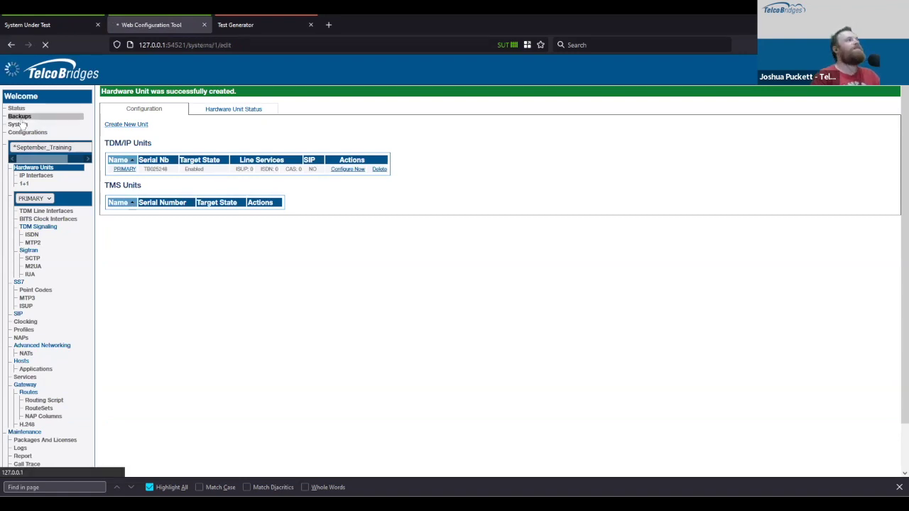
left_click(367, 201)
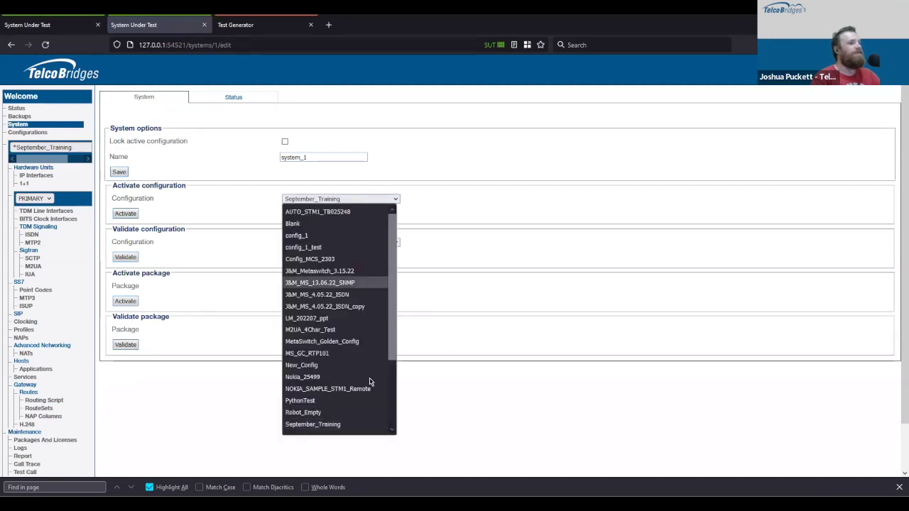
left_click(334, 424)
Step: Switch to the Test Generator's system page and examine the activation results for each application
key("ctrl+Tab")
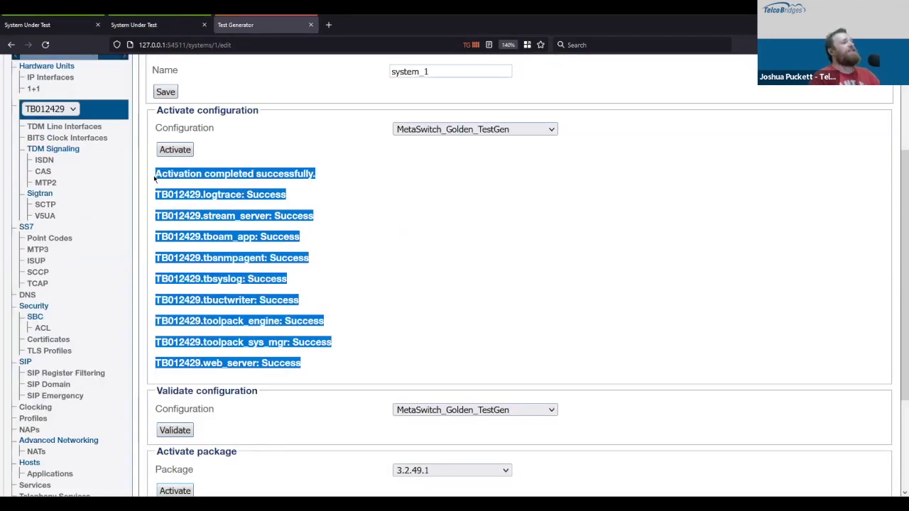
left_click(294, 328)
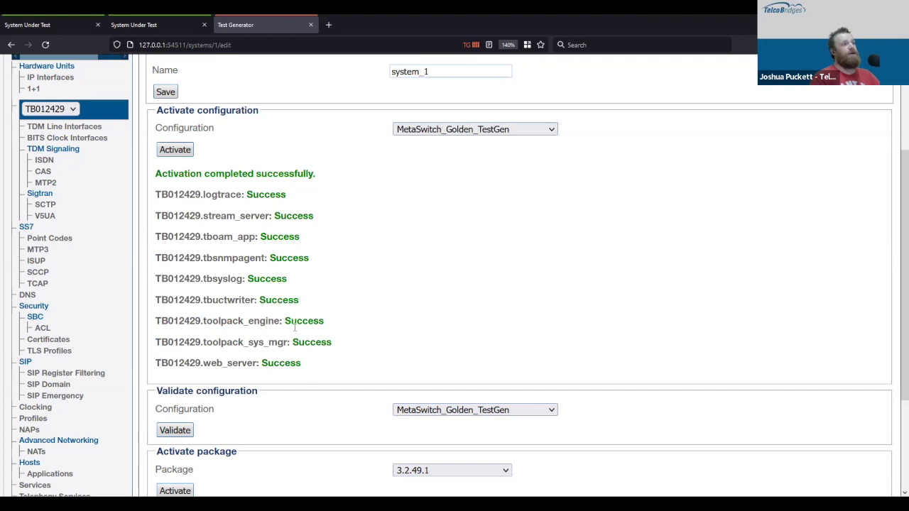
Step: Highlight the Test Generator's per-application activation results, and validate MetaSwitch_Golden_Config on the System Under Test's system page
left_click_drag(301, 363, 201, 305)
left_click_drag(153, 207, 154, 201)
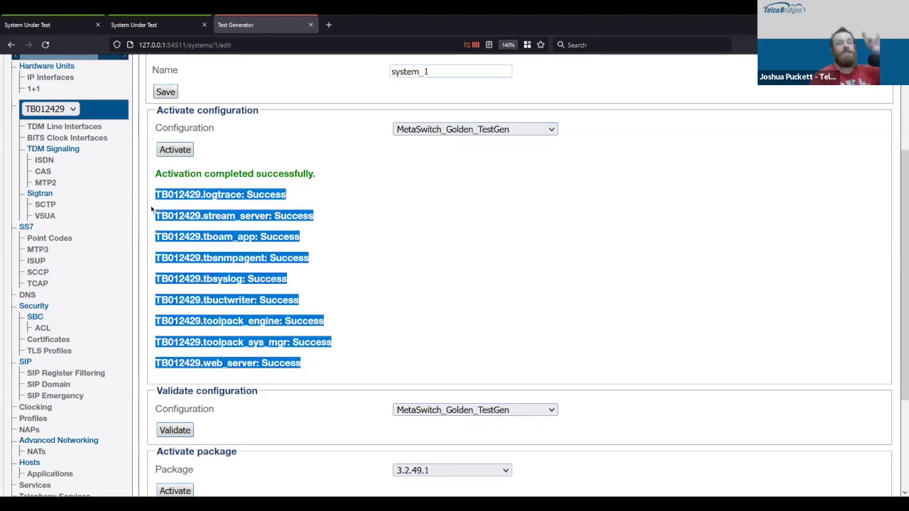
left_click(158, 31)
left_click(174, 335)
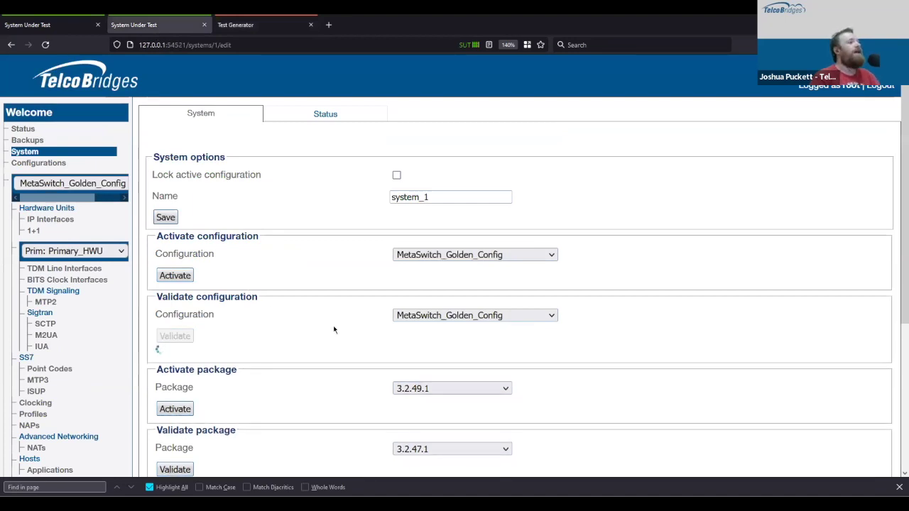
Step: Examine the validation results of each application on hosts TB018875 and TB025248
key("ctrl+minus")
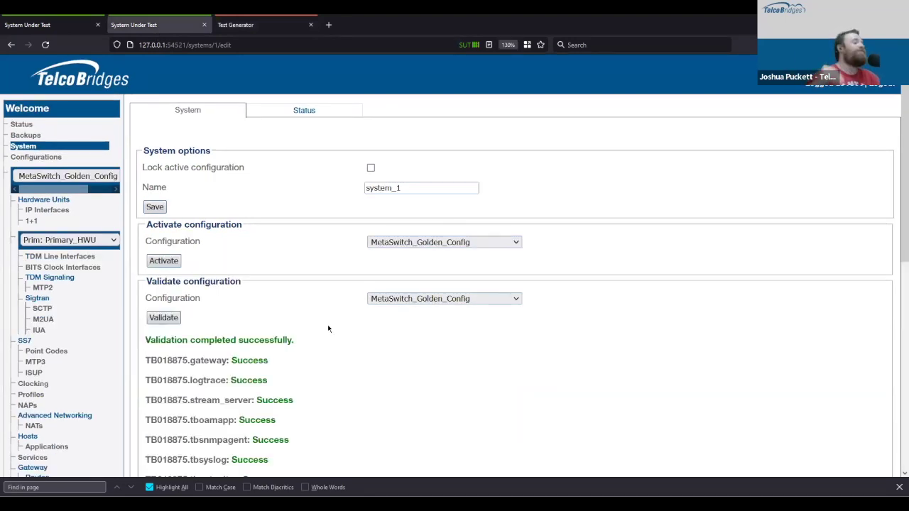
scroll(327, 325, "down", 3)
scroll(328, 327, "down", 5)
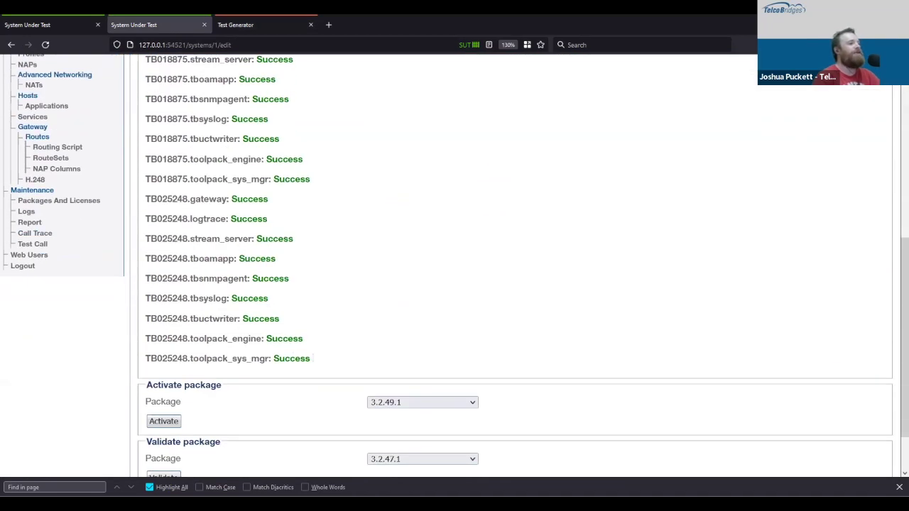
left_click_drag(313, 358, 211, 260)
left_click_drag(145, 199, 190, 180)
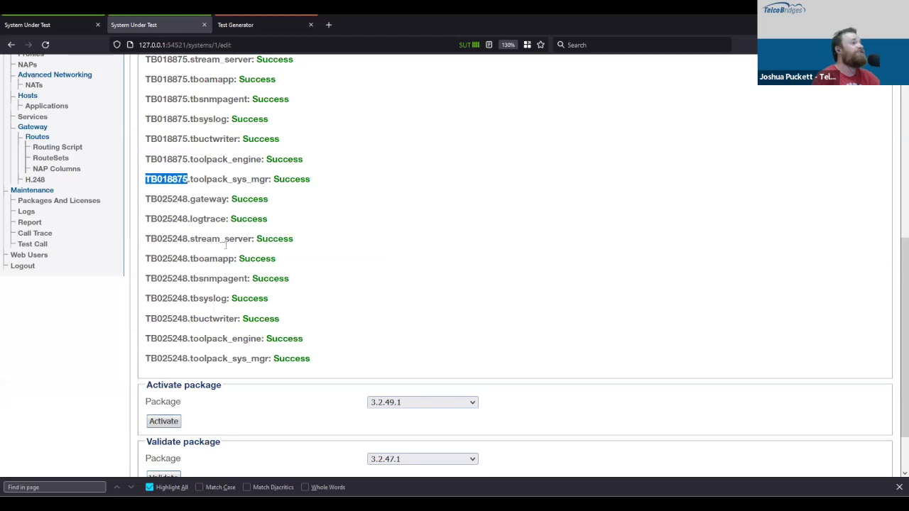
scroll(215, 301, "up", 1)
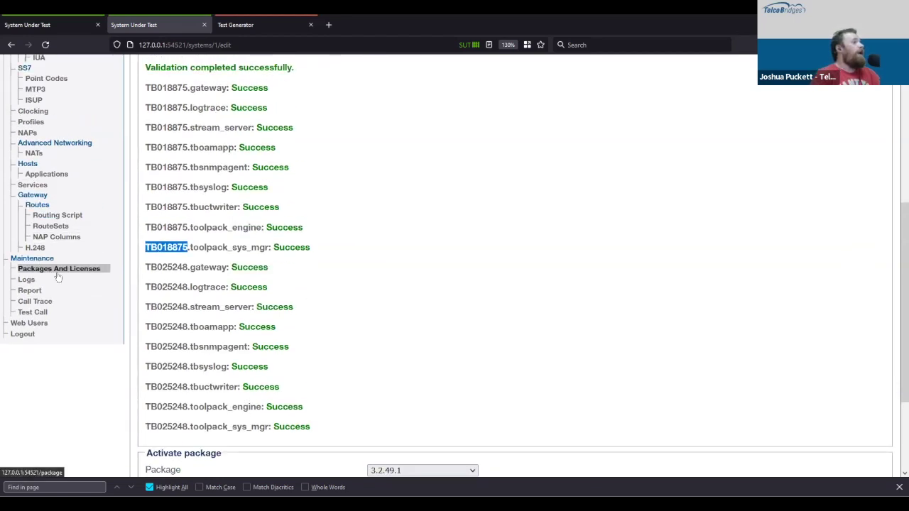
scroll(84, 277, "up", 4)
scroll(83, 276, "down", 4)
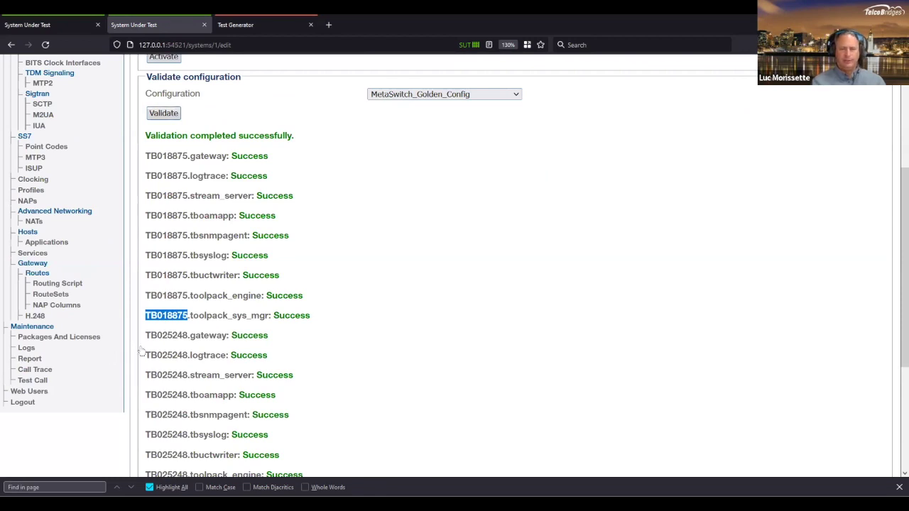
Step: Open the packages and licenses page and review the hosts, license edition and upload log
left_click(80, 339)
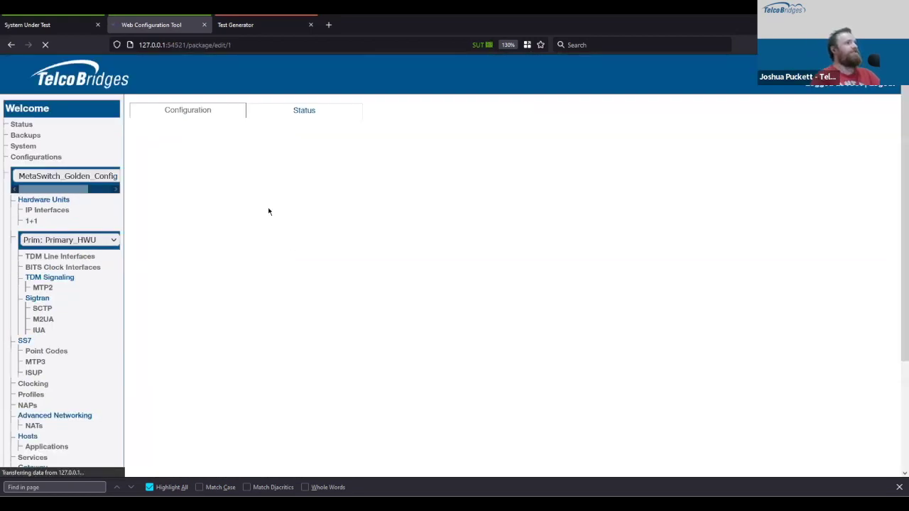
scroll(548, 298, "down", 2)
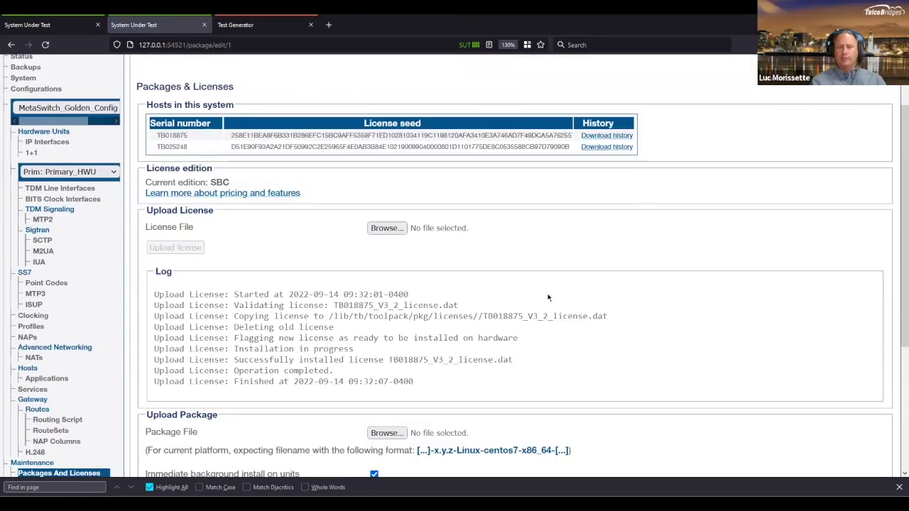
scroll(544, 297, "up", 2)
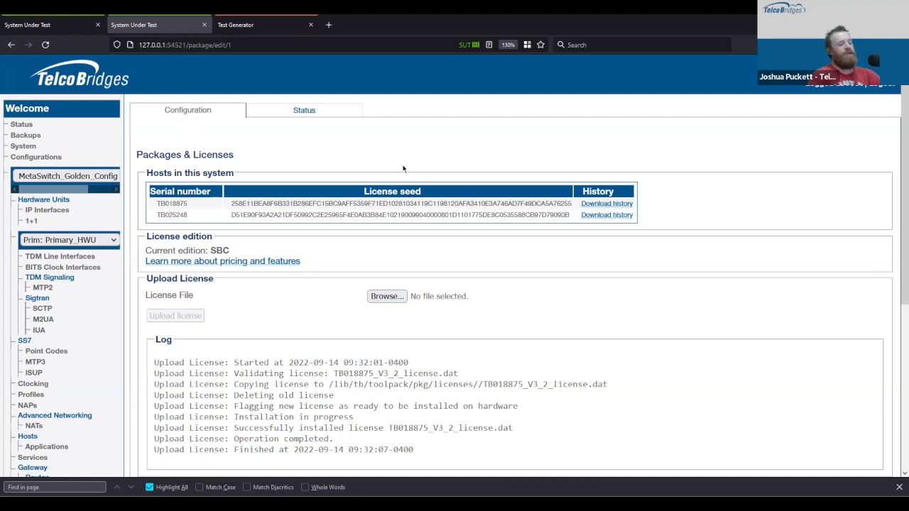
scroll(386, 176, "down", 2)
scroll(375, 177, "up", 2)
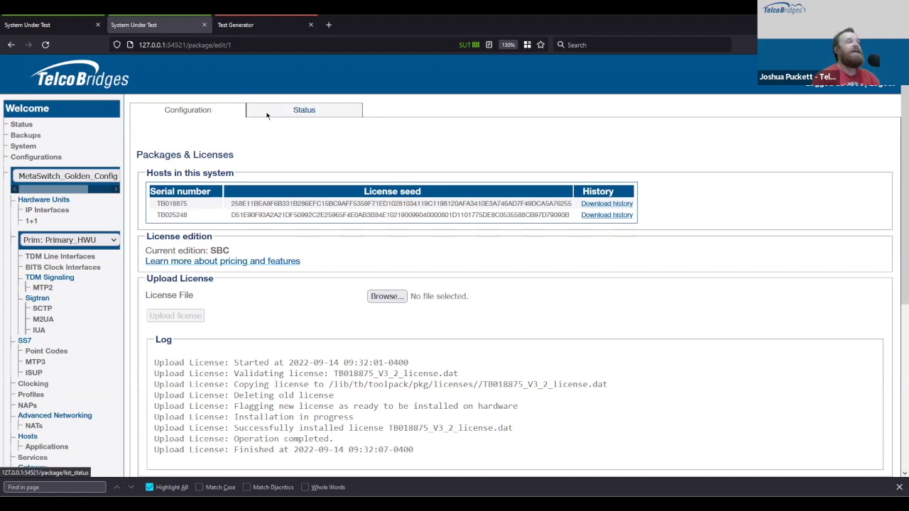
Step: View the hardware units' IP interface list and its status list
left_click(48, 211)
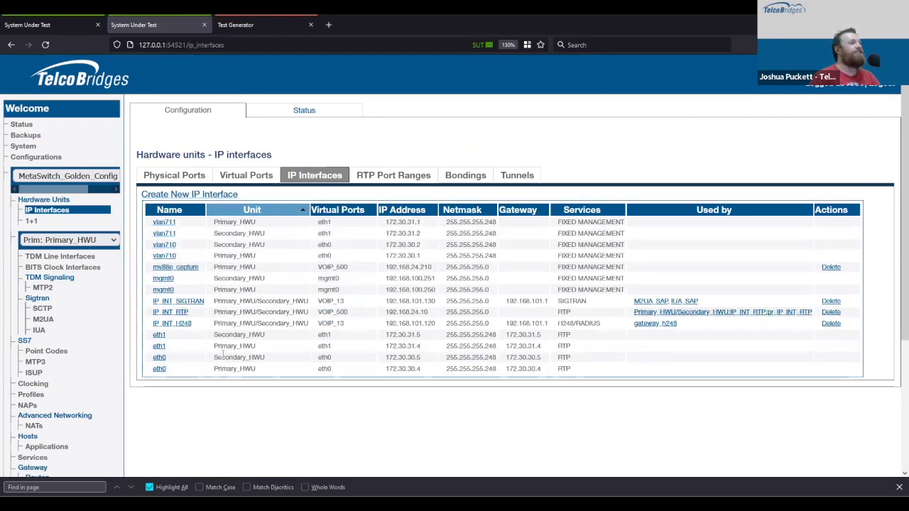
left_click(310, 114)
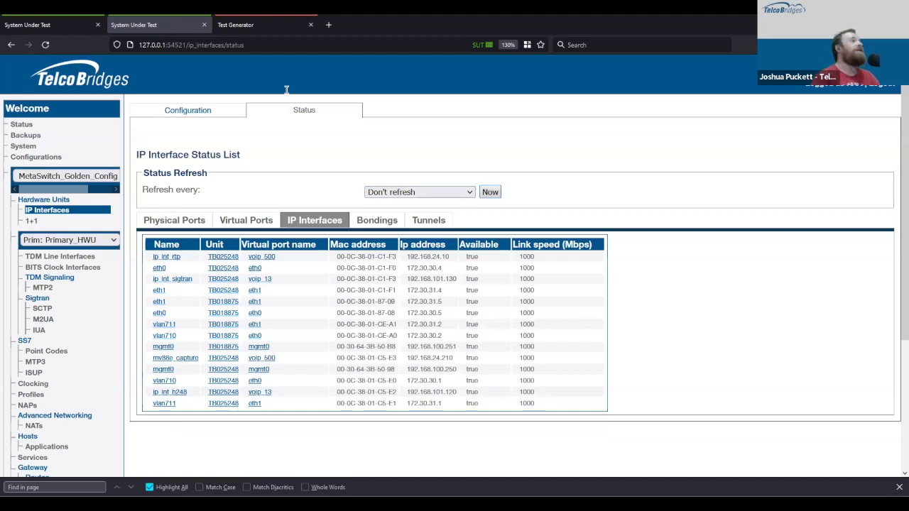
Step: Open the overall system status and examine the HA, H.248 and Sigtran M2ua details
left_click(22, 124)
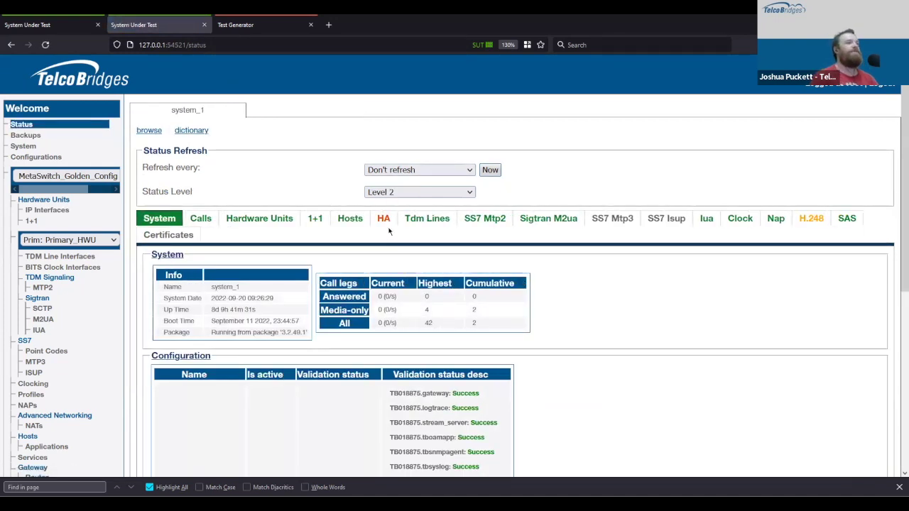
left_click(384, 218)
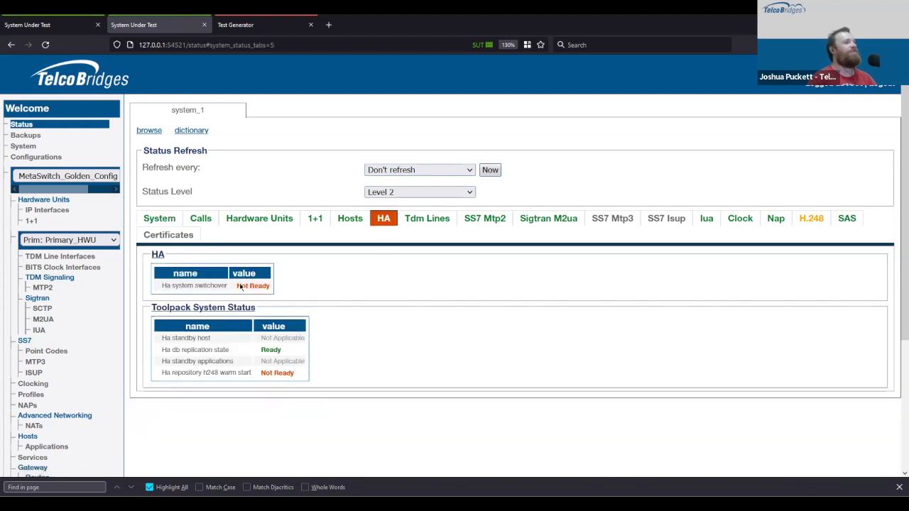
left_click(159, 218)
left_click(805, 222)
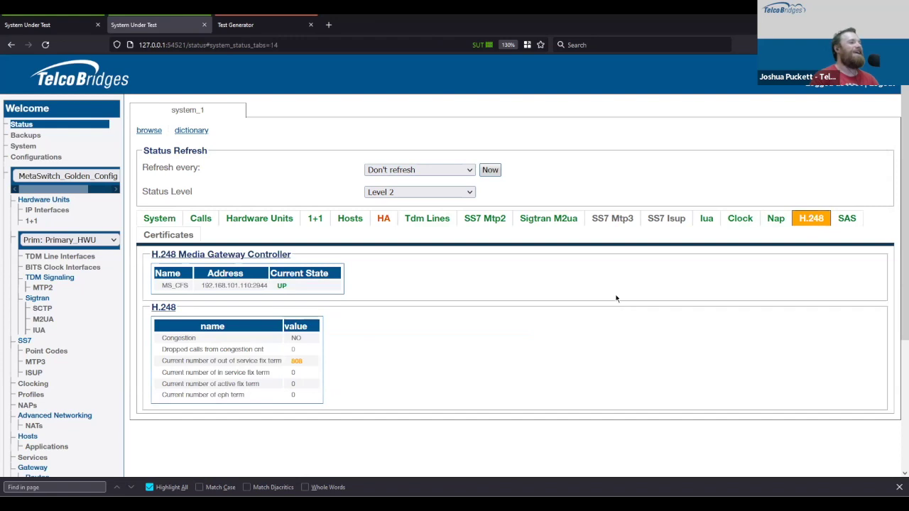
double_click(304, 363)
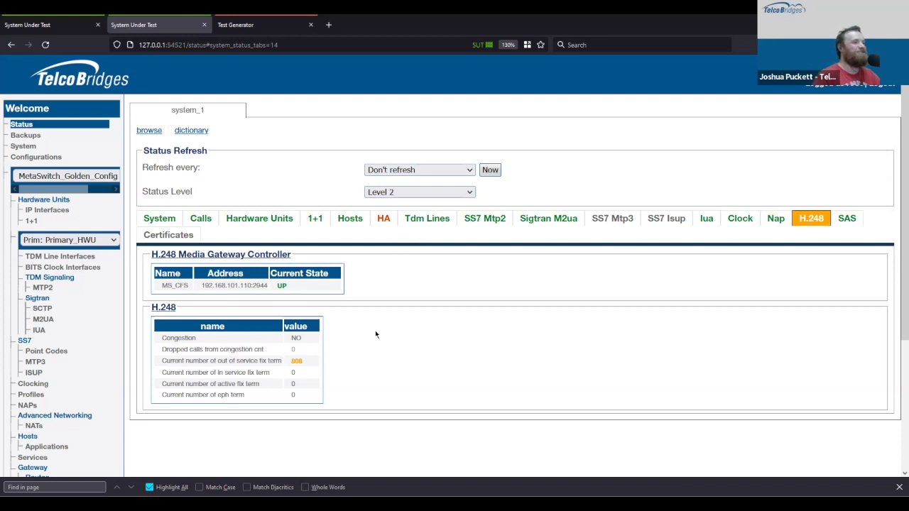
left_click(546, 220)
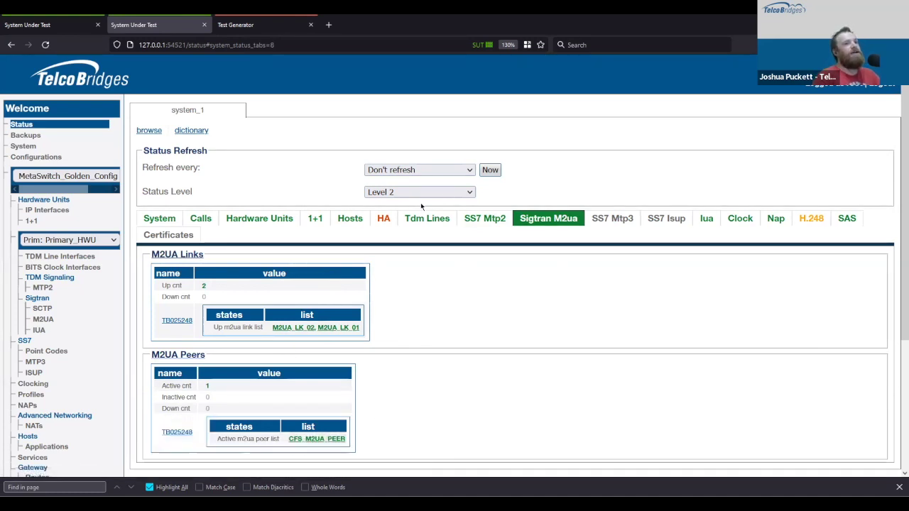
Step: Show the TDM lines status, set the status level to Level 0 and refresh it
left_click(416, 221)
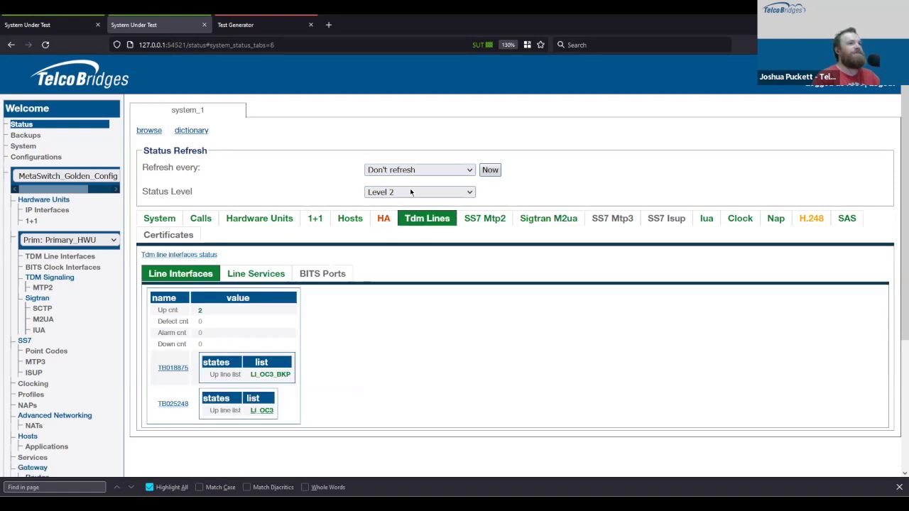
left_click(410, 191)
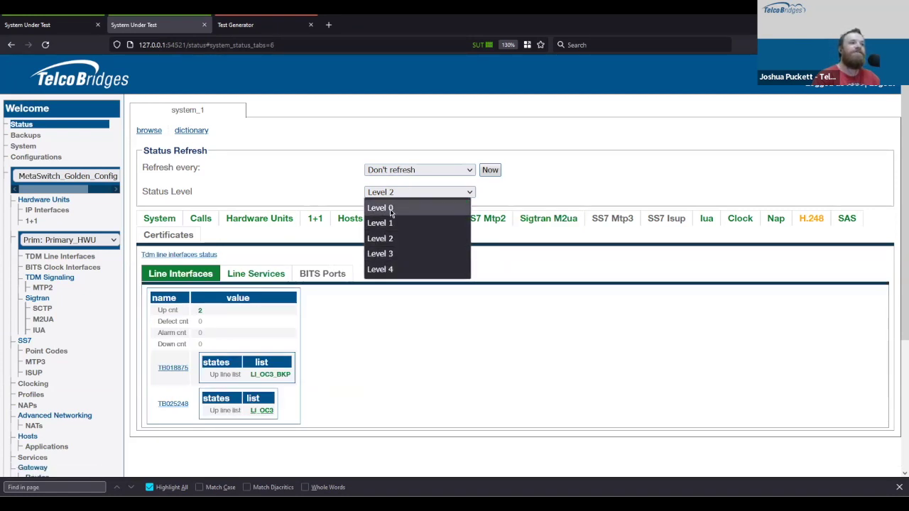
left_click(390, 209)
left_click(491, 177)
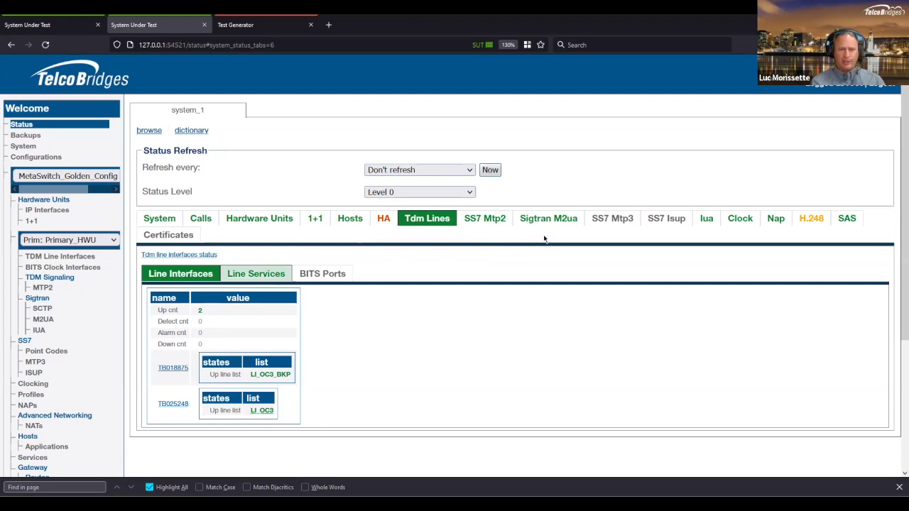
Step: Open the MTP2 configuration under TDM signaling and display the settings of link MTP2_LK_01
scroll(540, 238, "down", 1)
left_click(488, 152)
left_click(37, 223)
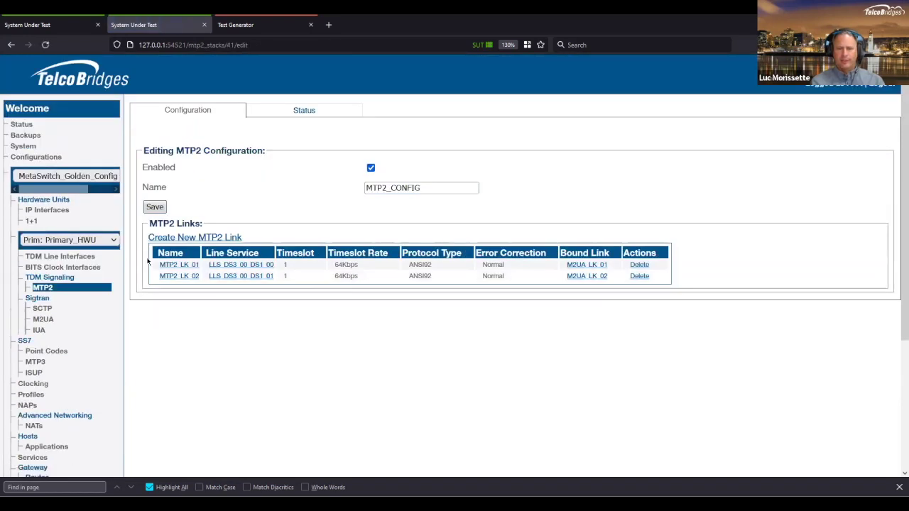
left_click(178, 265)
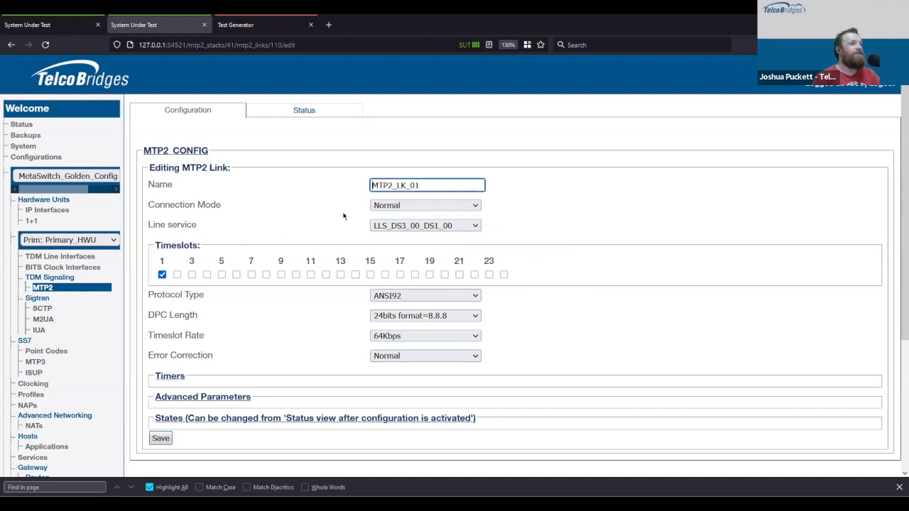
Step: Review the line service and protocol type choices and the remaining settings of MTP2_LK_01
left_click(409, 227)
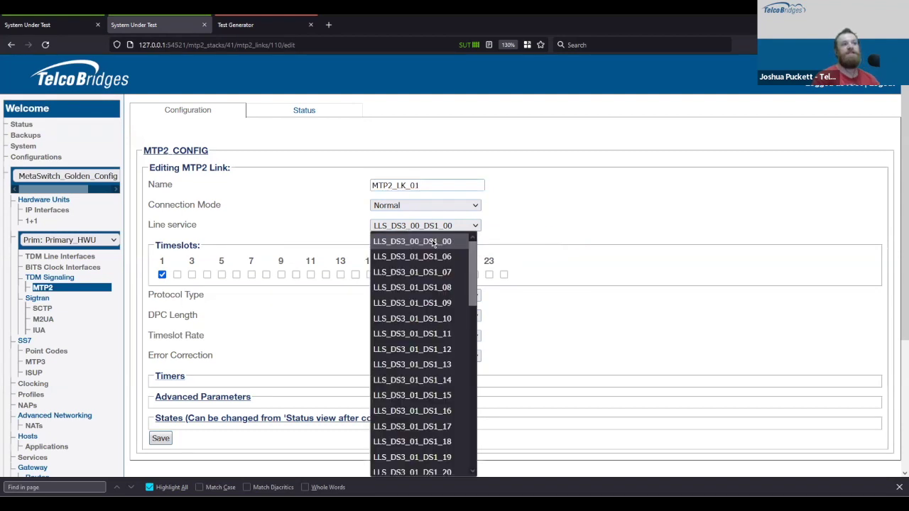
left_click(545, 240)
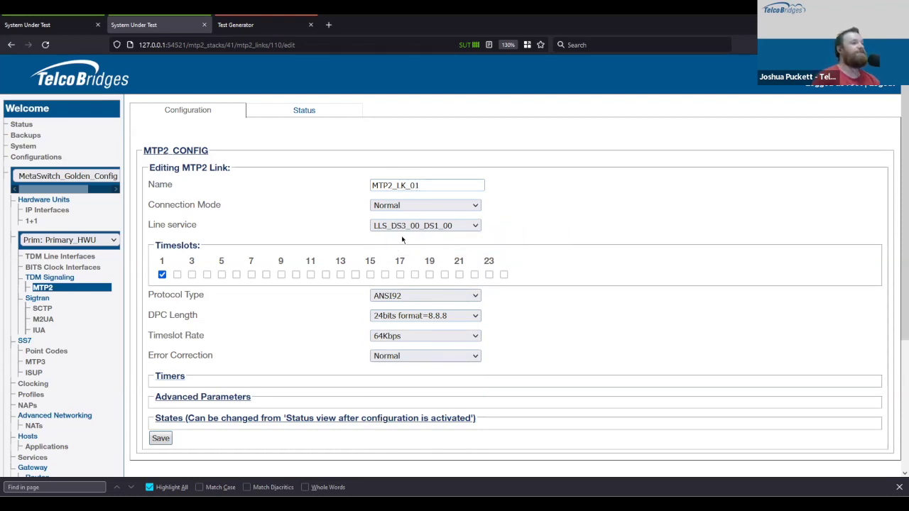
left_click(438, 297)
left_click(580, 303)
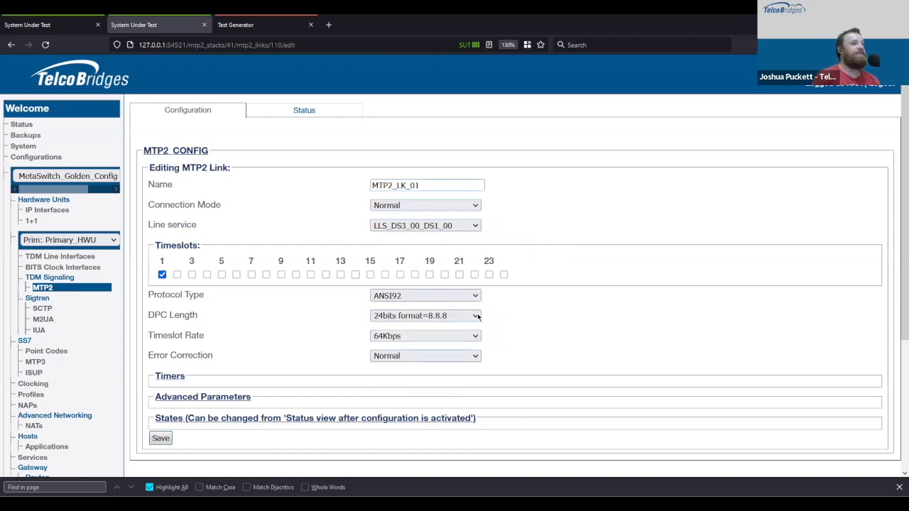
scroll(590, 325, "down", 3)
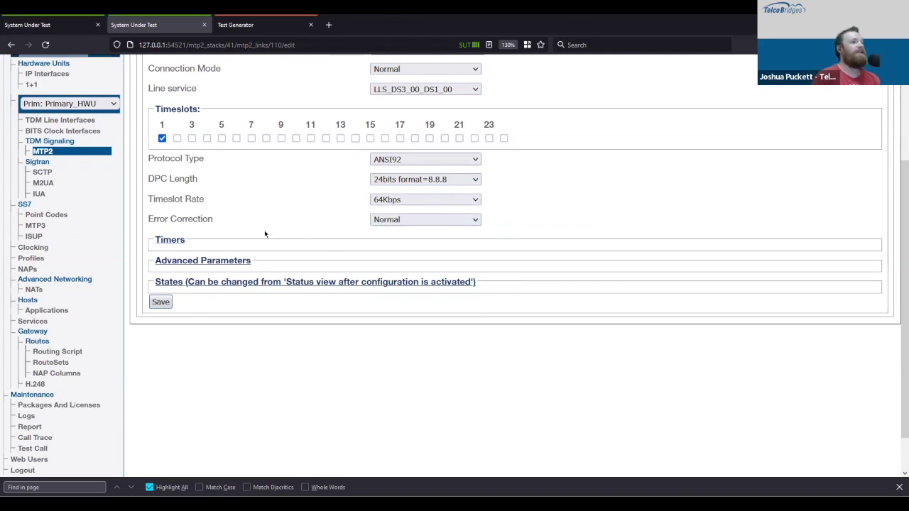
scroll(162, 206, "up", 2)
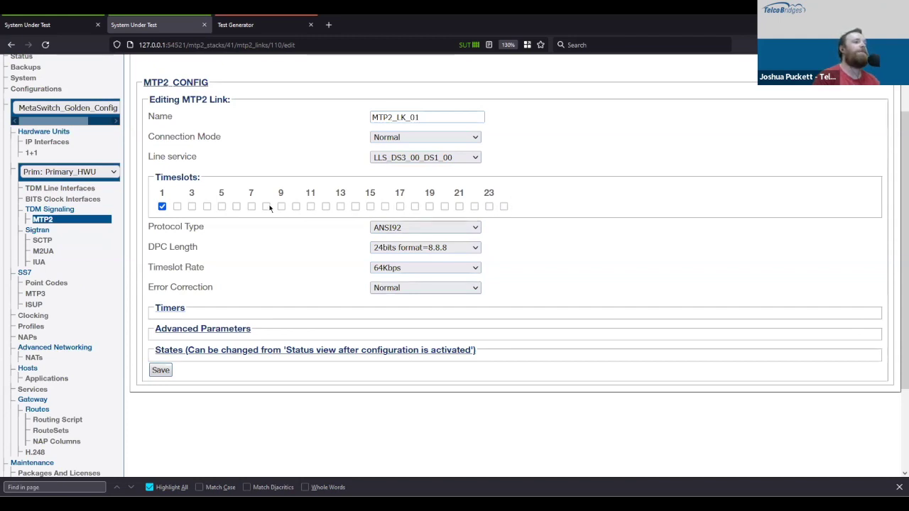
Step: Switch the link's connection mode to HSL, highlight the timeslots note, and restore the mode to Normal
left_click(462, 139)
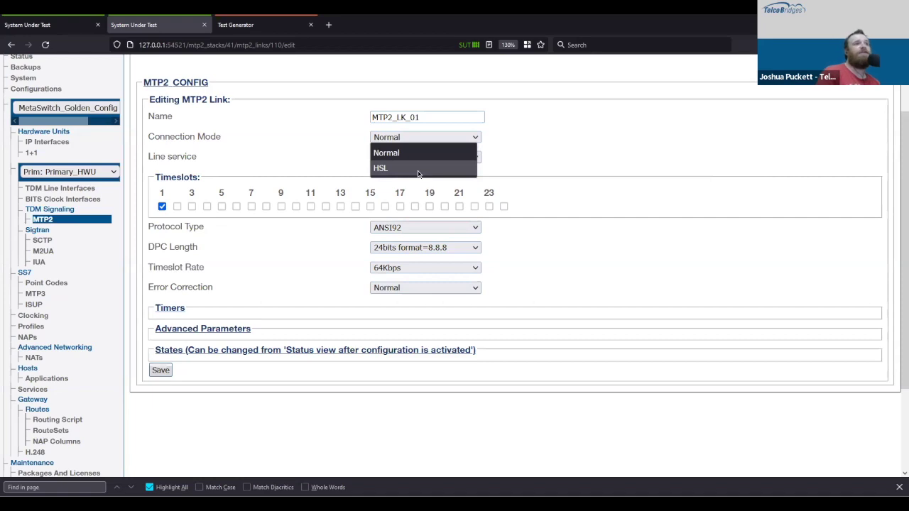
left_click(418, 170)
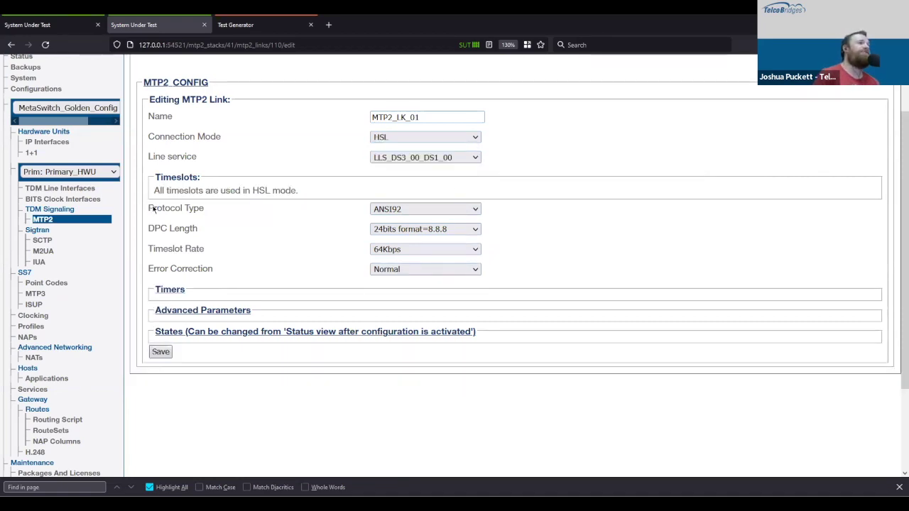
left_click_drag(145, 192, 333, 194)
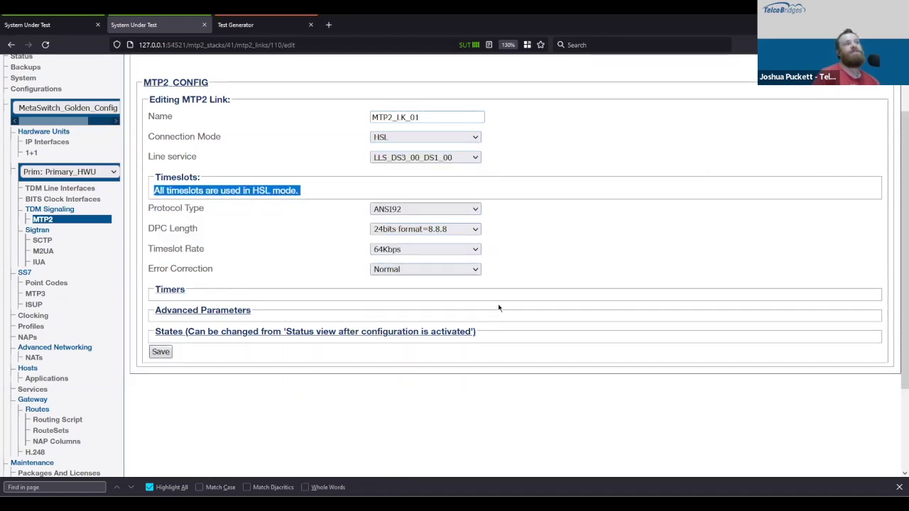
left_click(417, 136)
left_click(418, 151)
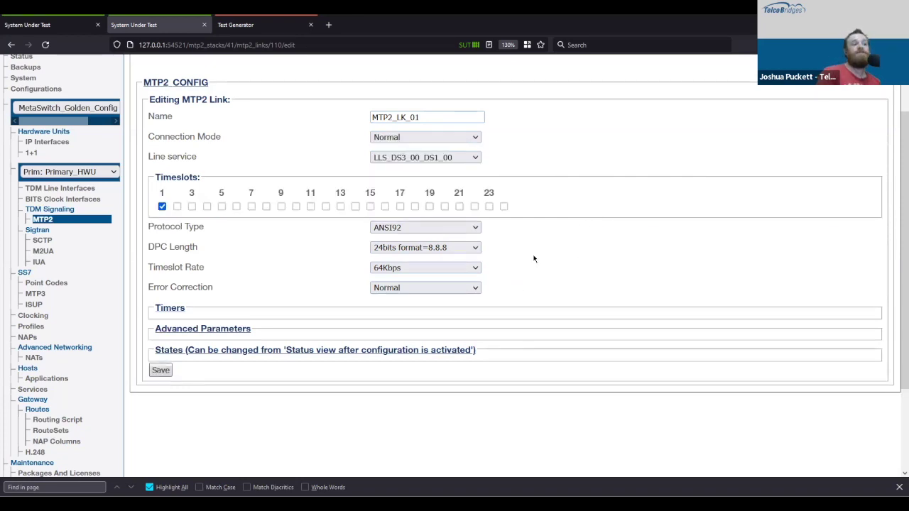
Step: Check the link status of MTP2_LK_01 and return to its configuration
scroll(503, 274, "up", 2)
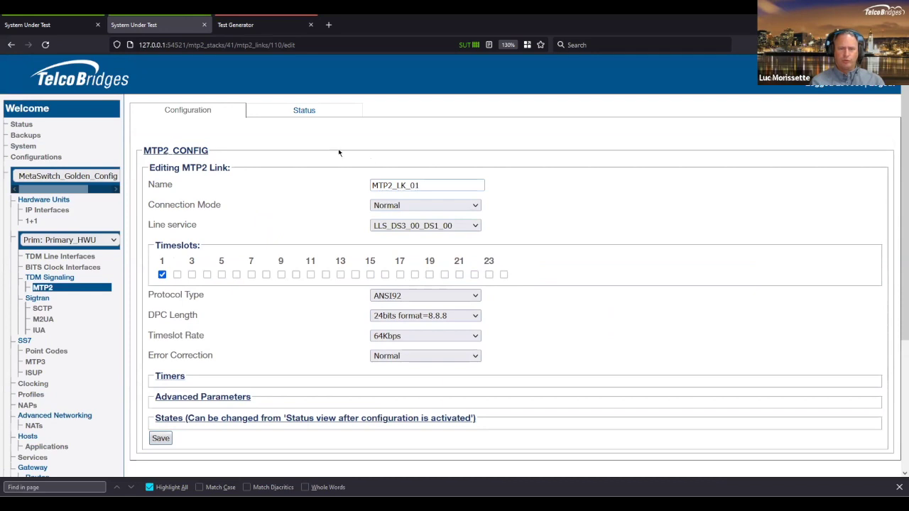
left_click(299, 118)
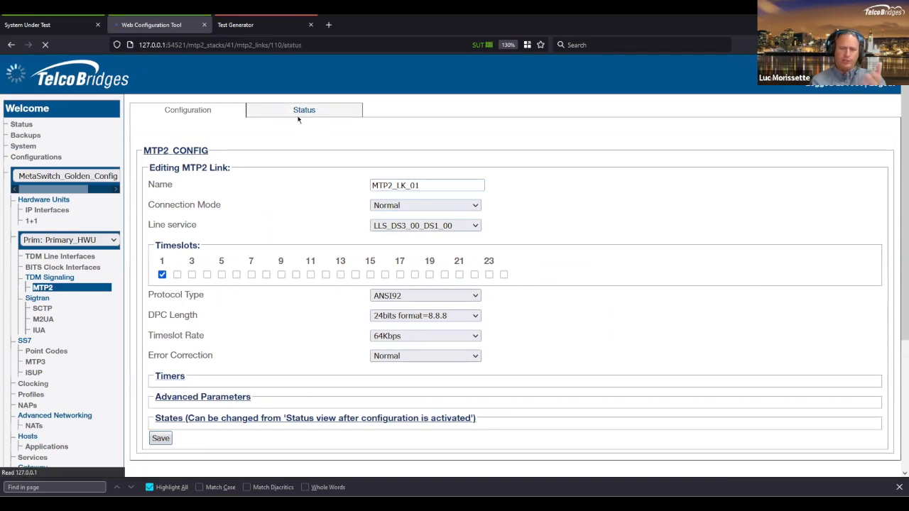
left_click(210, 110)
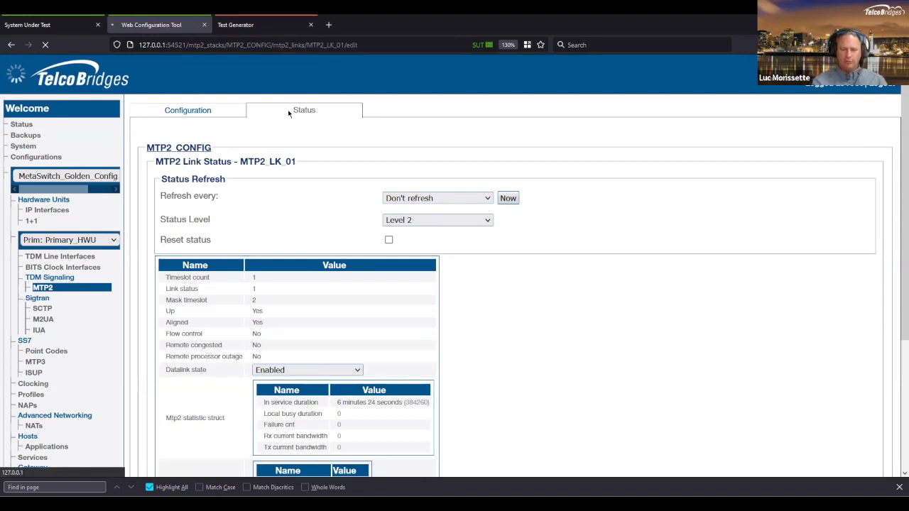
Step: Review the status of link MTP2_LK_01, switching to its configuration and back to the status view
left_click(277, 112)
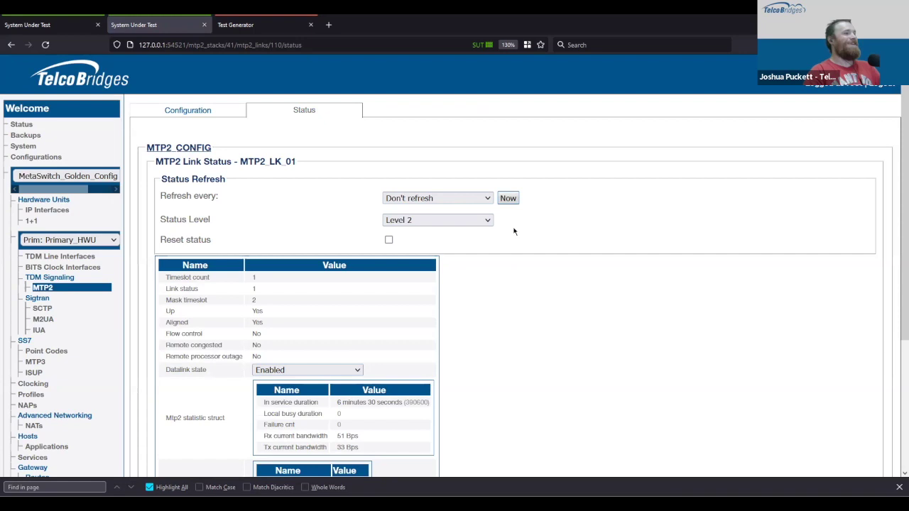
scroll(426, 256, "down", 3)
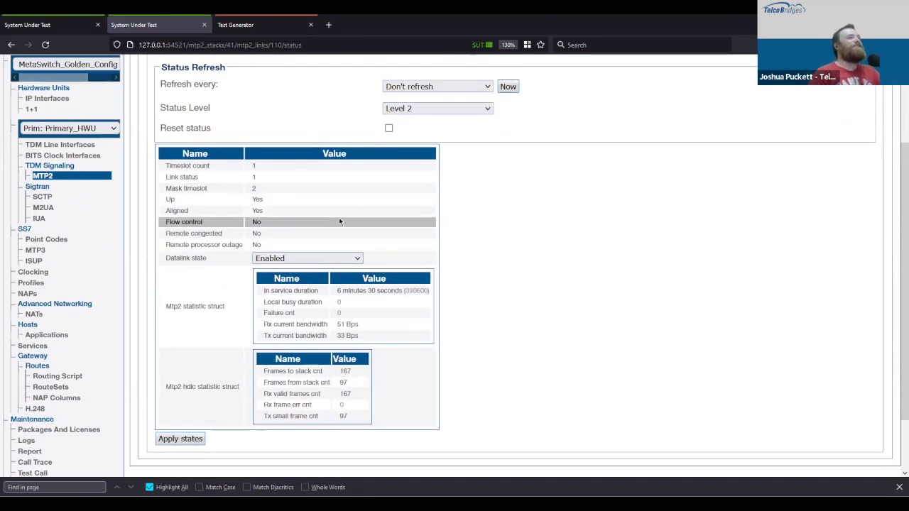
scroll(333, 220, "up", 3)
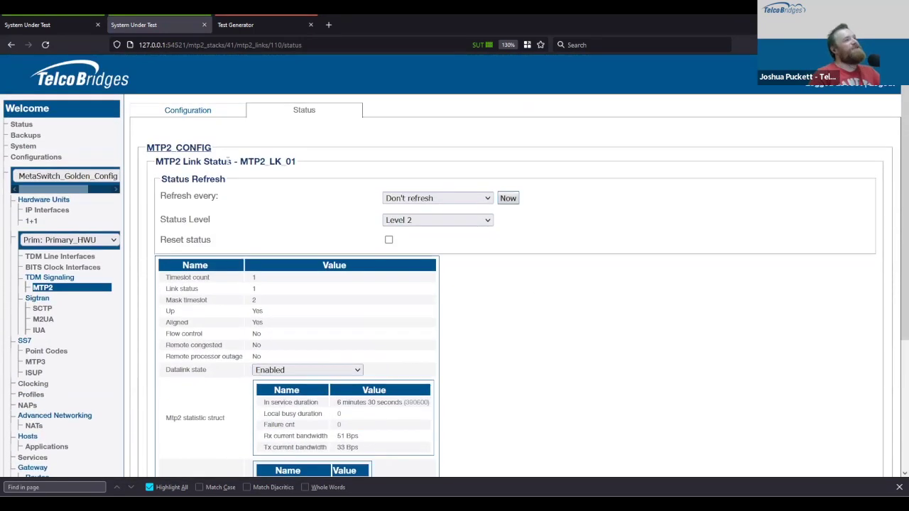
left_click(201, 113)
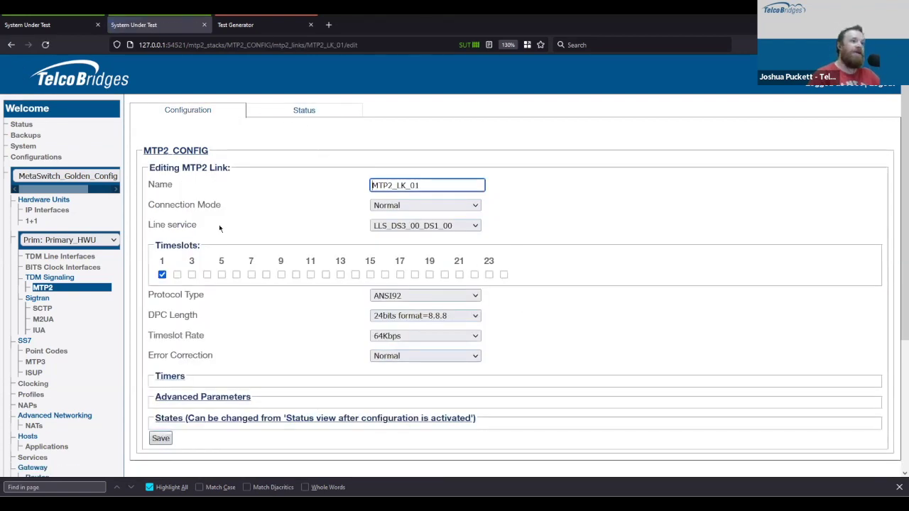
left_click(303, 111)
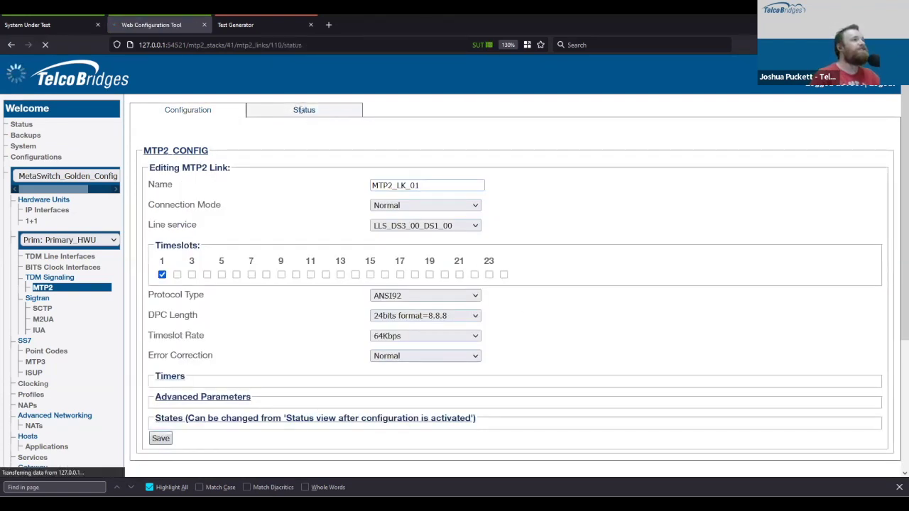
scroll(395, 224, "down", 3)
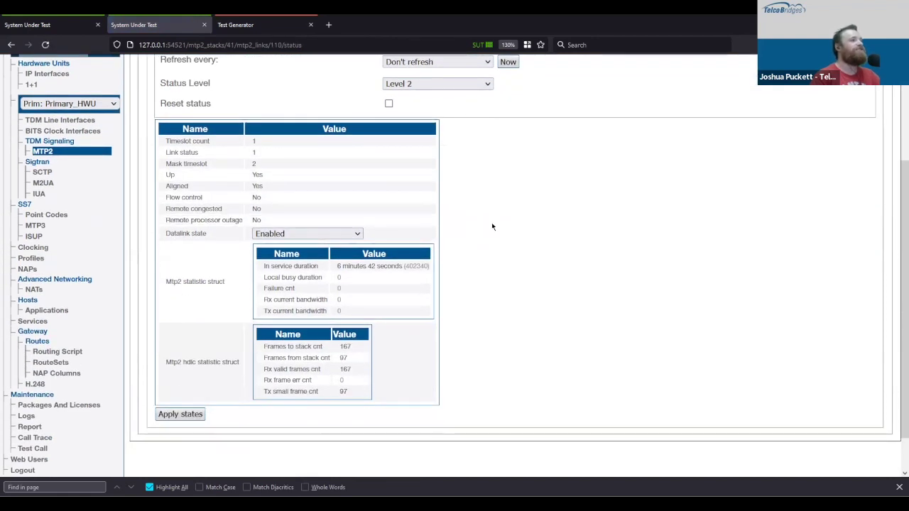
Step: Set the status level of MTP2_LK_01 to Level 0, refresh the status, and review the detailed link values
scroll(433, 155, "up", 2)
left_click(423, 152)
left_click(423, 164)
left_click(507, 130)
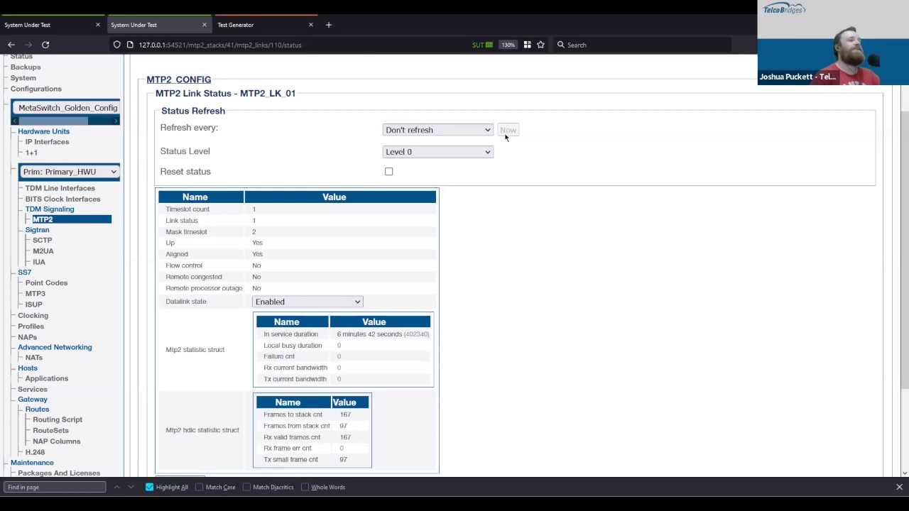
scroll(543, 180, "down", 3)
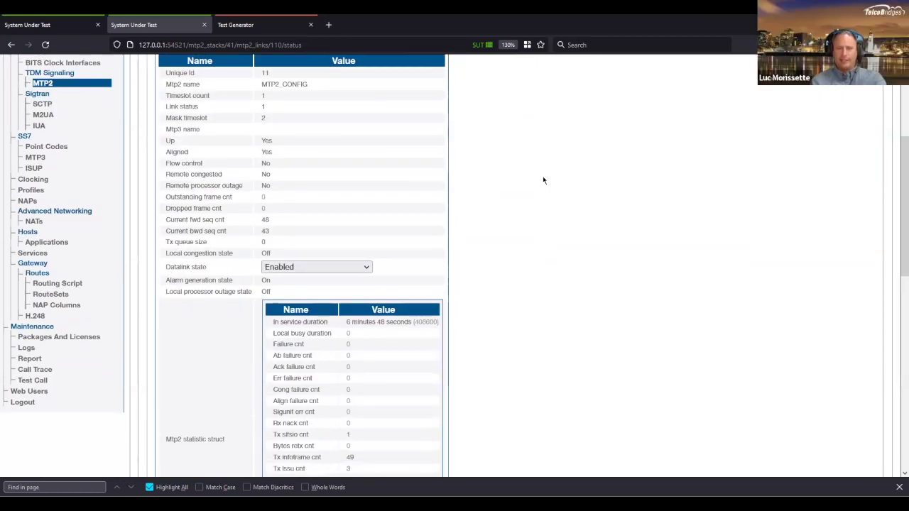
scroll(529, 184, "up", 2)
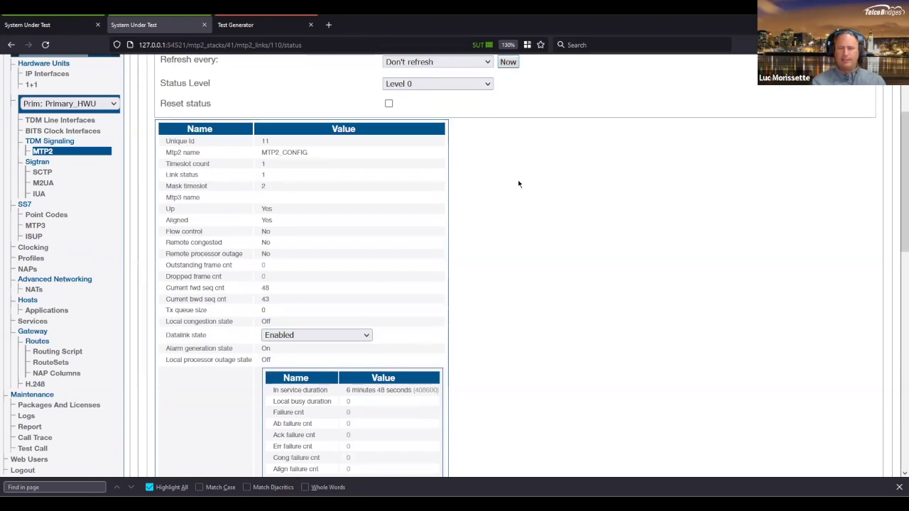
Step: Choose Disabled as the datalink state of MTP2_LK_01 and try to apply the state
left_click(328, 336)
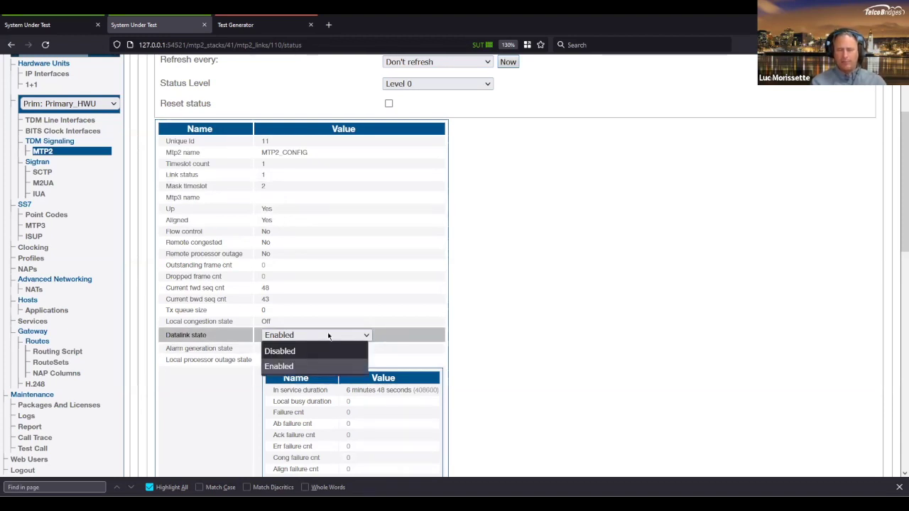
left_click(313, 353)
scroll(415, 339, "down", 15)
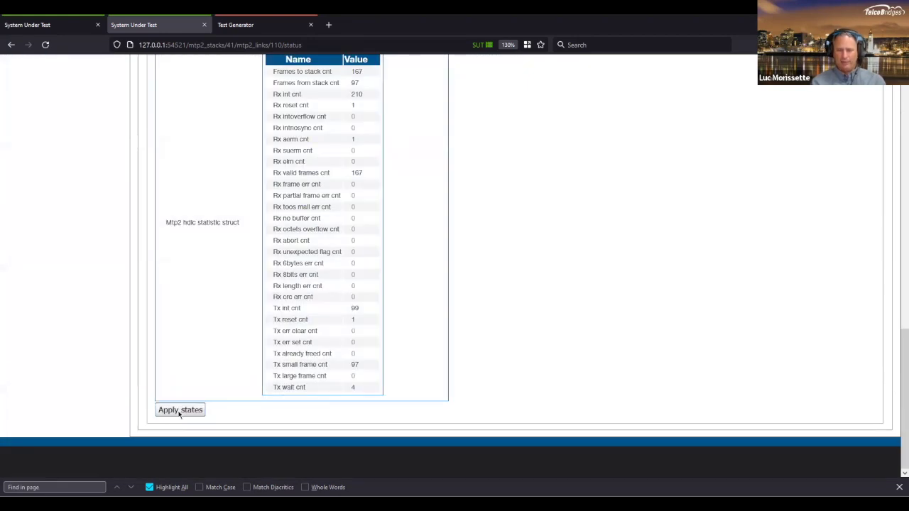
left_click(182, 412)
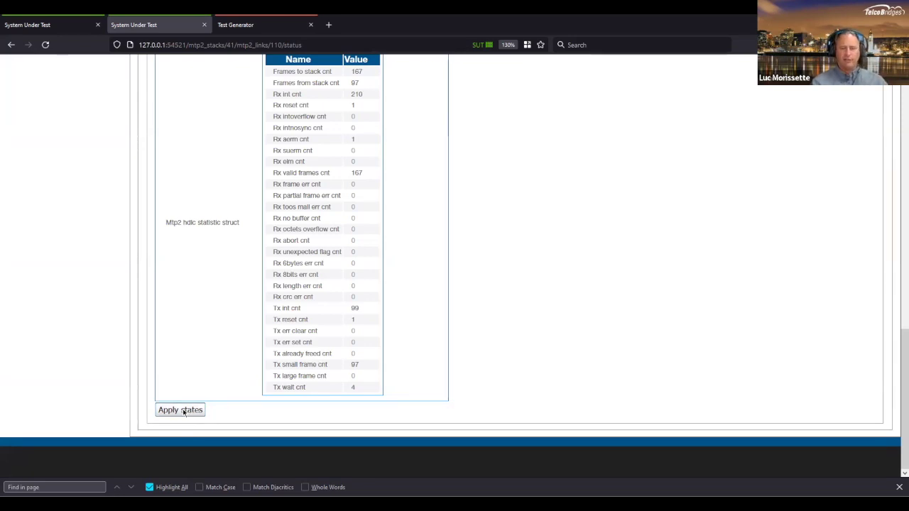
left_click(181, 410)
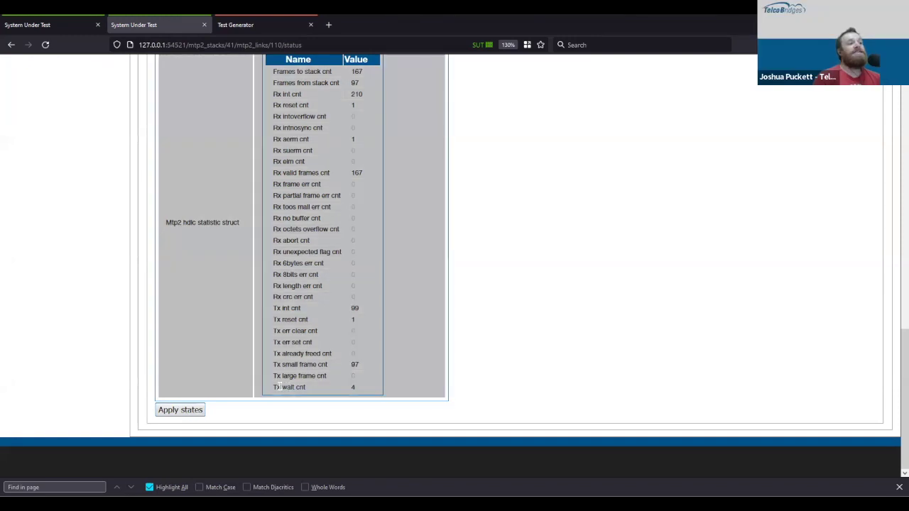
scroll(278, 386, "up", 3)
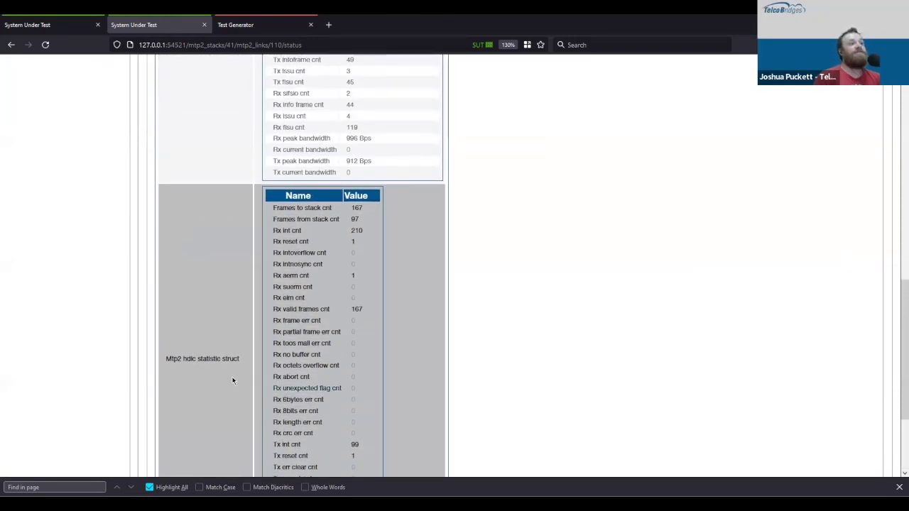
scroll(241, 377, "down", 3)
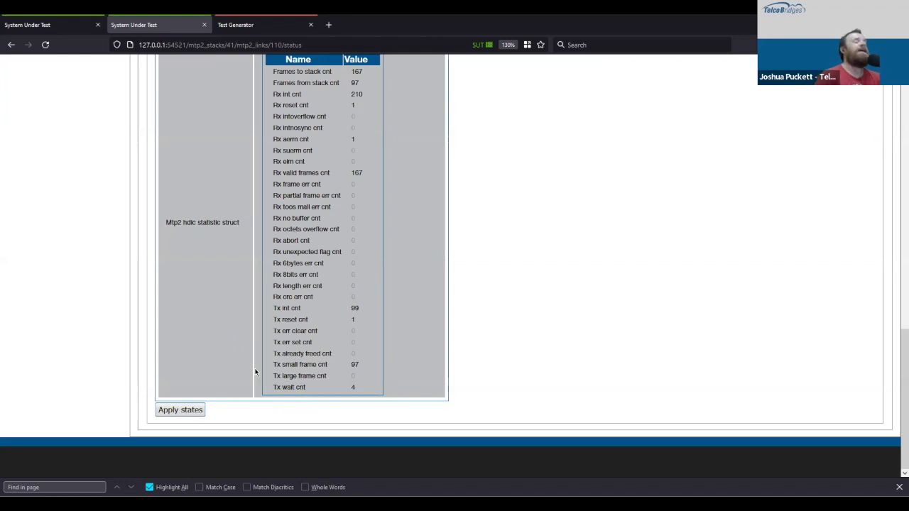
scroll(239, 340, "up", 15)
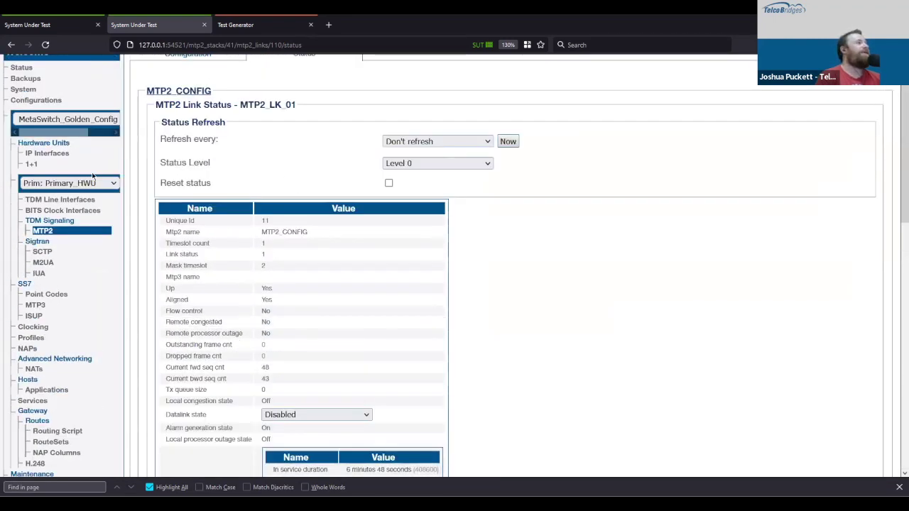
Step: Display the status of TDM line interface LI_OC3 and look at its Tx state choices
left_click(51, 201)
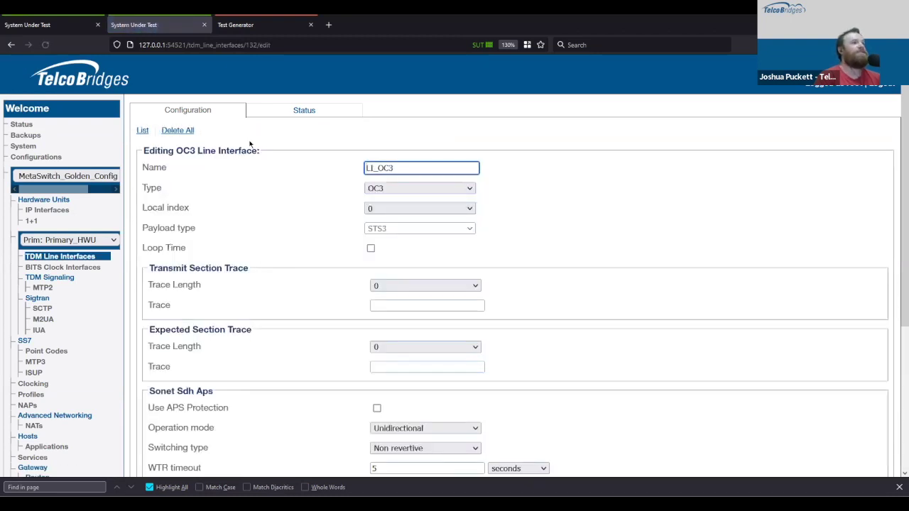
left_click(299, 116)
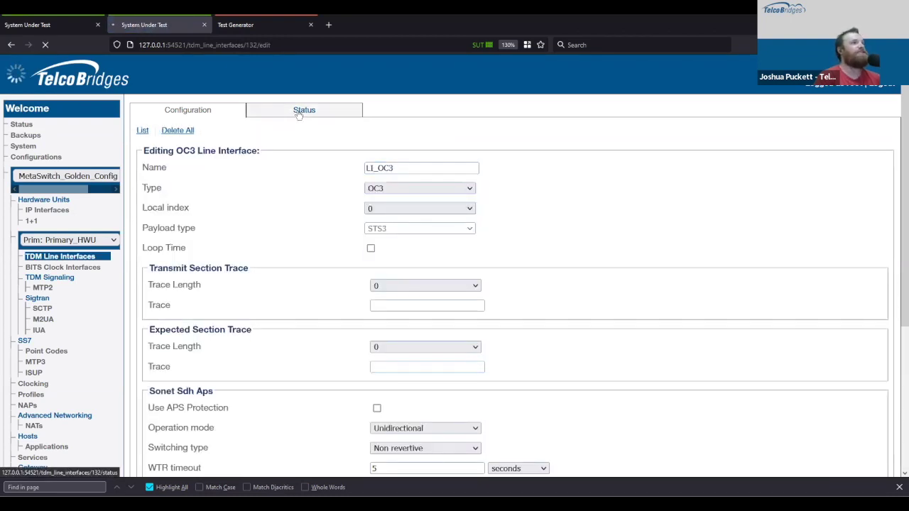
scroll(309, 140, "down", 4)
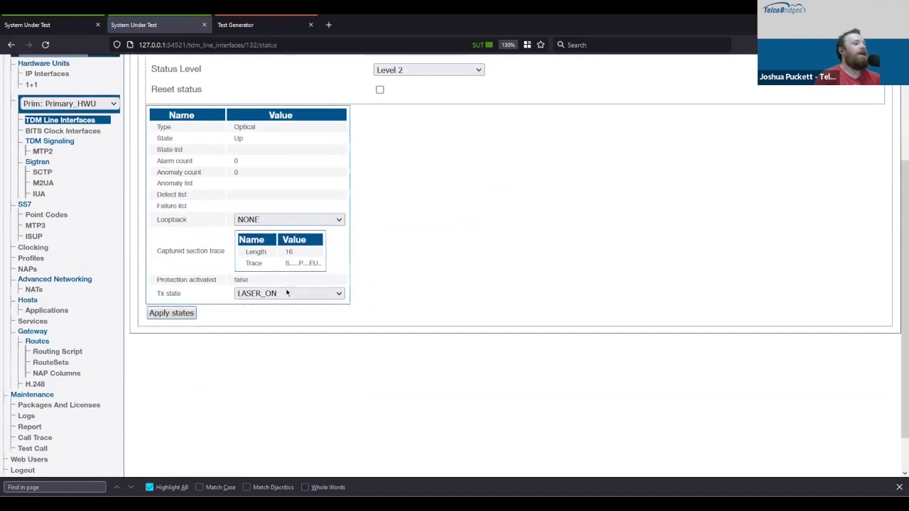
left_click(284, 294)
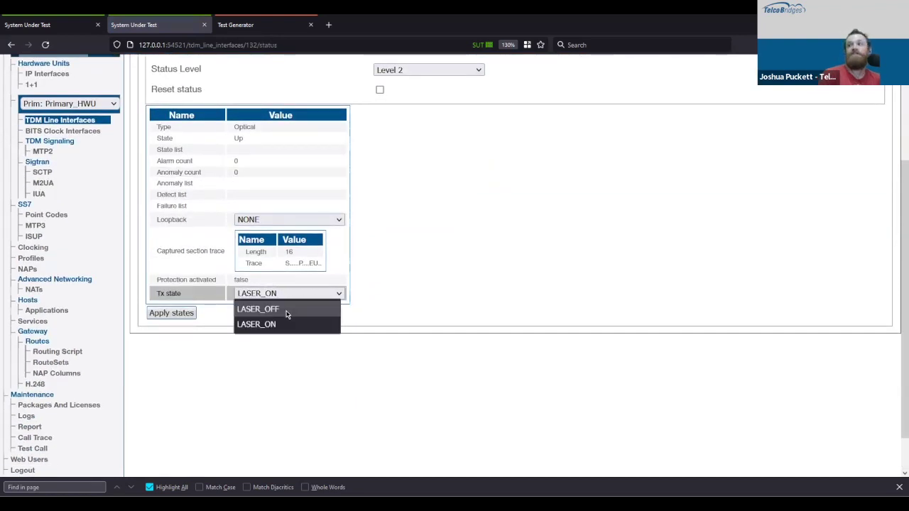
left_click(462, 280)
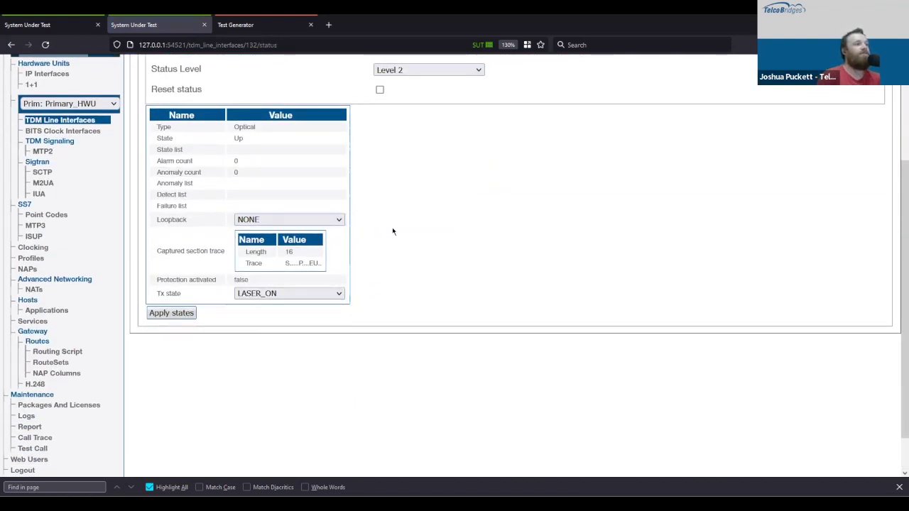
Step: Set the Tx state of LI_OC3 to LASER_OFF and apply the state
left_click(284, 293)
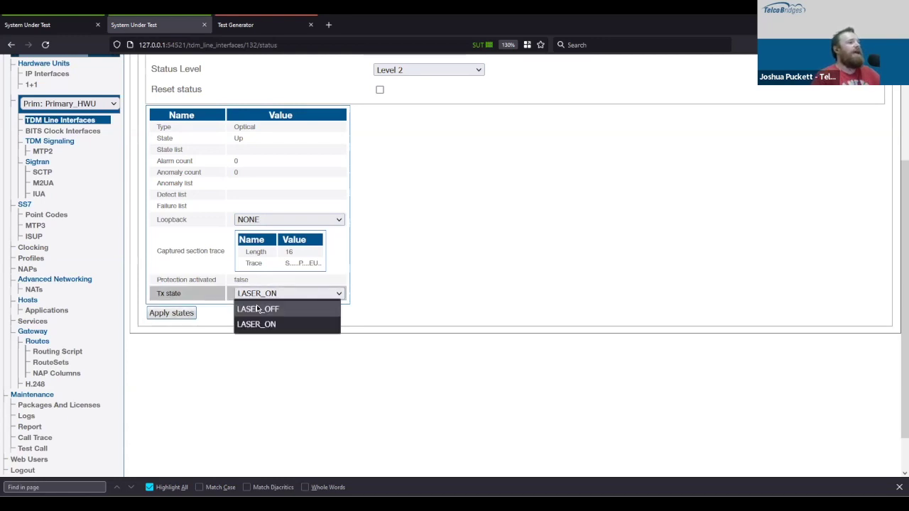
left_click(259, 306)
left_click(175, 315)
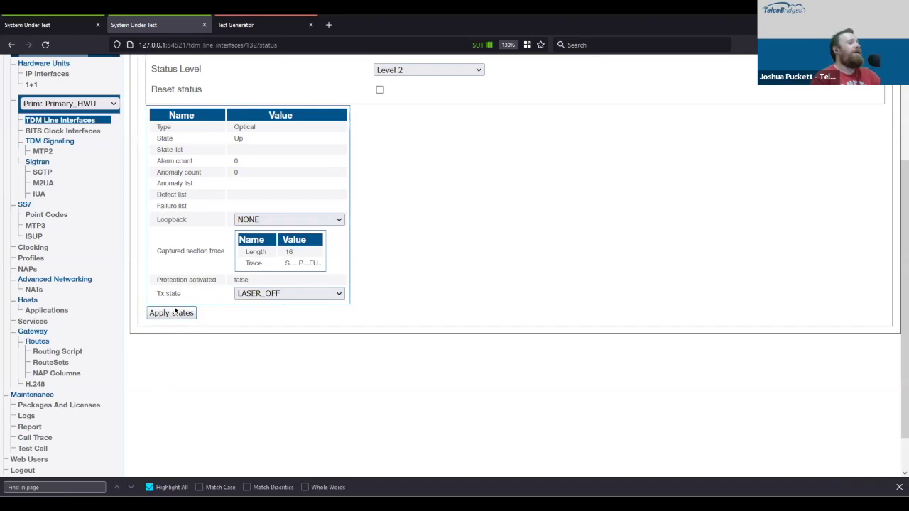
Step: Switch to the Test Generator, display the TDM line interfaces in its system status, and refresh the status every 5 seconds
left_click(315, 19)
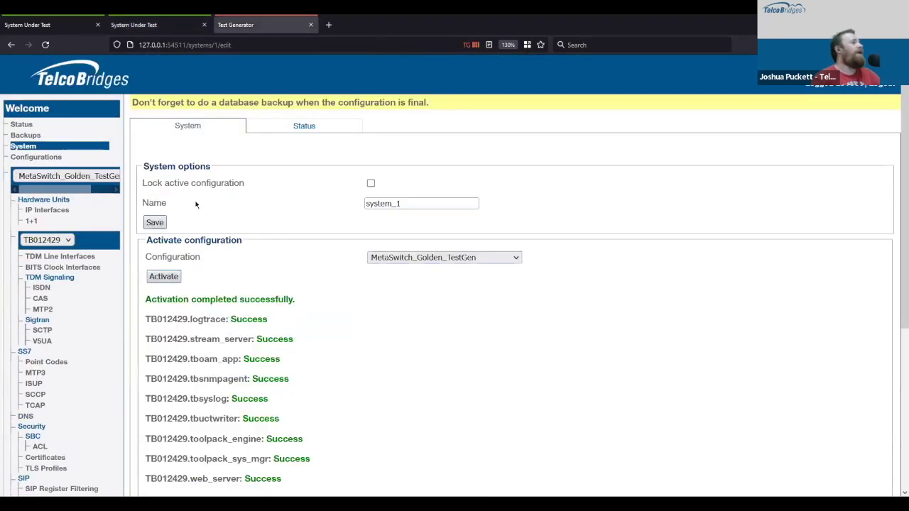
left_click(31, 126)
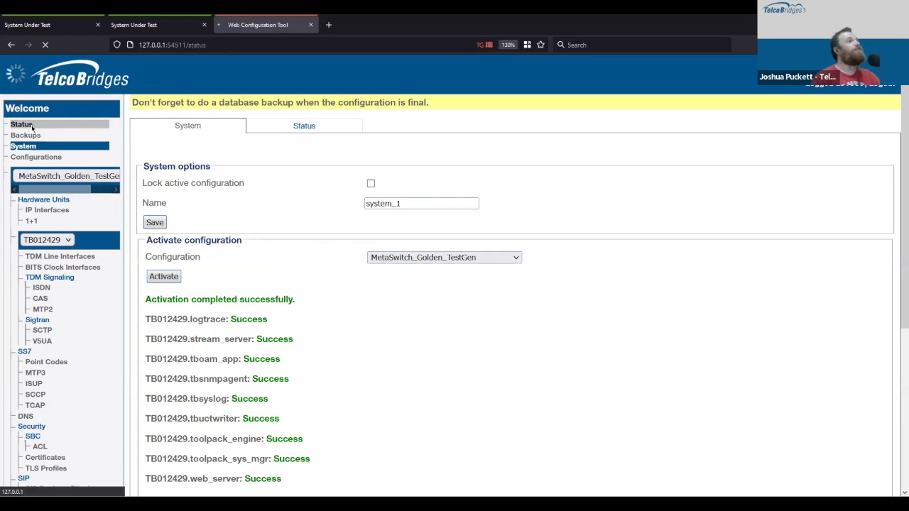
left_click(180, 24)
left_click(260, 33)
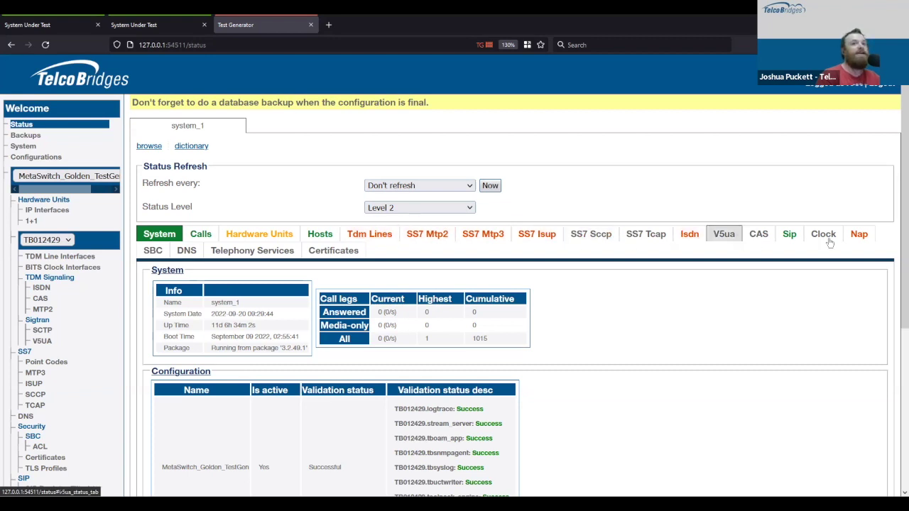
left_click(369, 233)
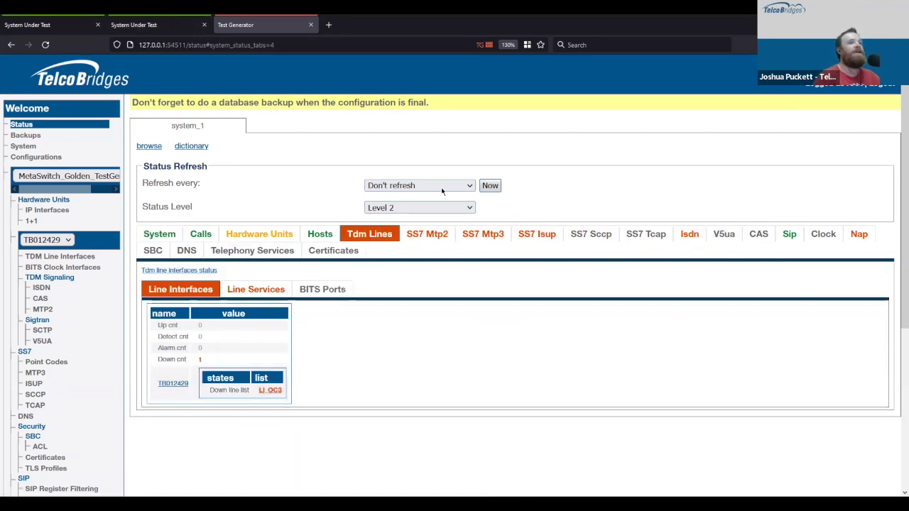
left_click(419, 185)
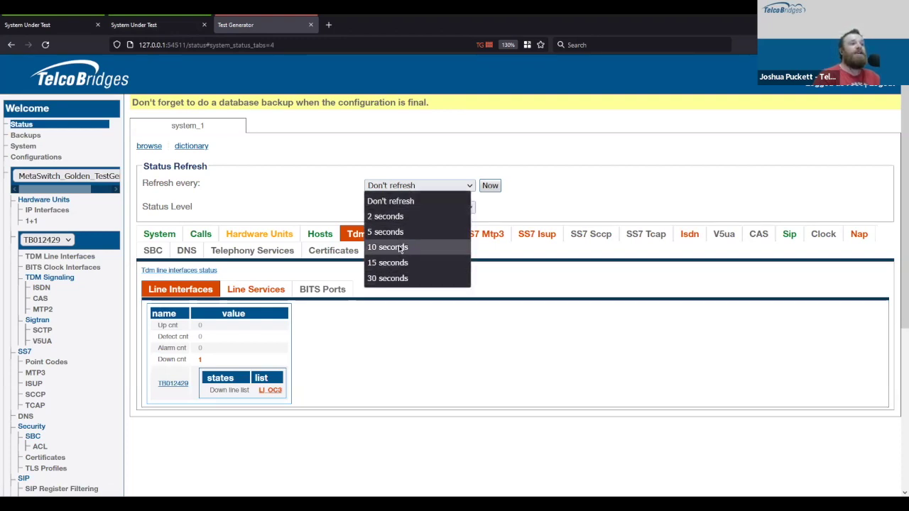
left_click(410, 233)
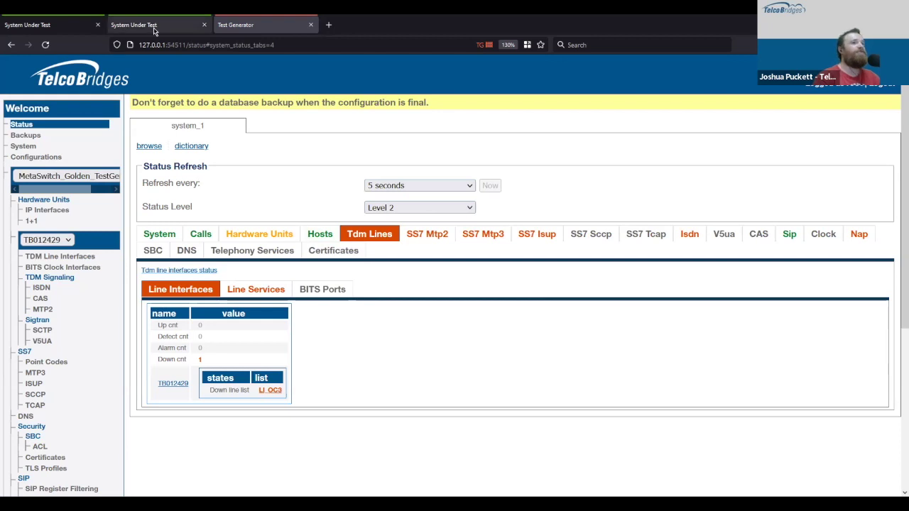
Step: Set the Tx state of LI_OC3 on the System Under Test to LASER_ON, apply it, and check the Test Generator's TDM line status
left_click(154, 27)
left_click(278, 328)
left_click(265, 358)
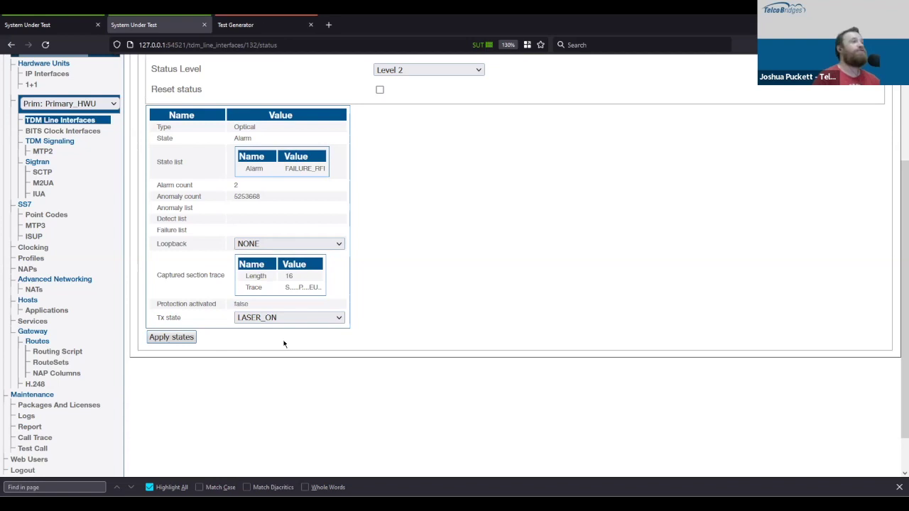
left_click(260, 24)
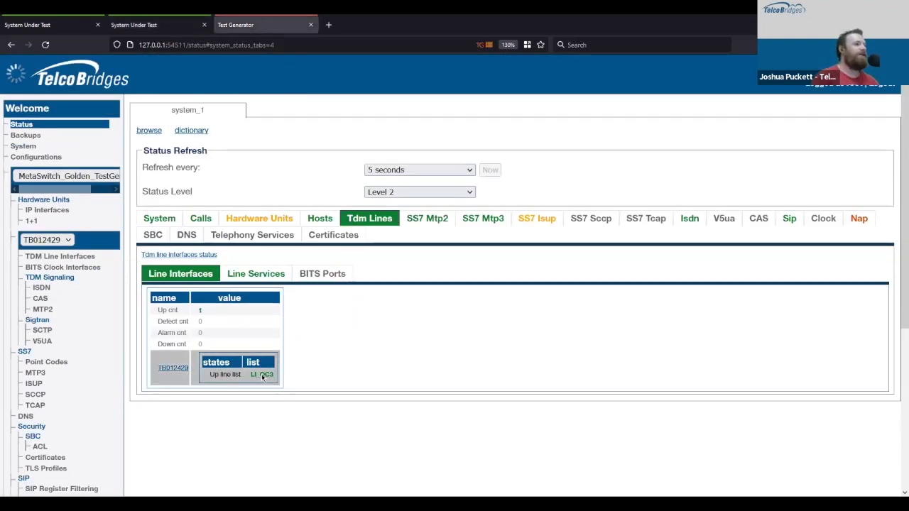
Step: Close the Test Generator page and display the database backups of the System Under Test
left_click(312, 26)
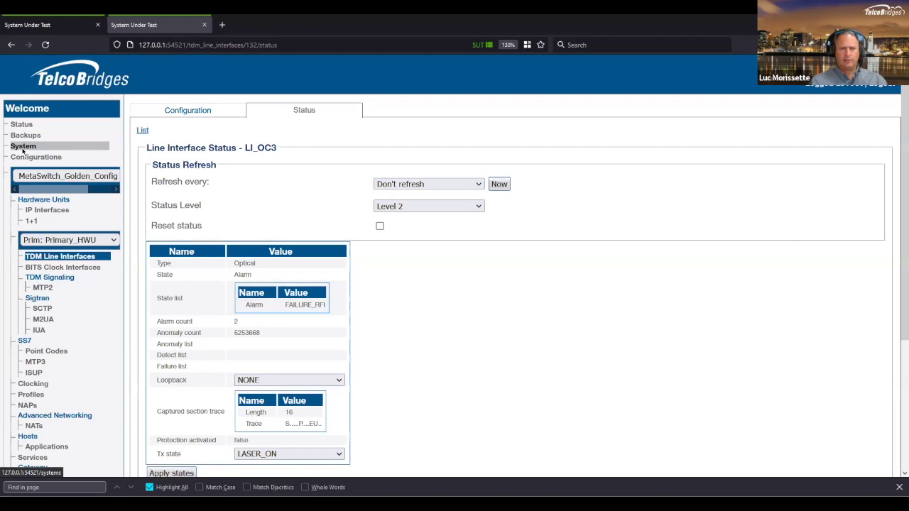
key("ctrl+0")
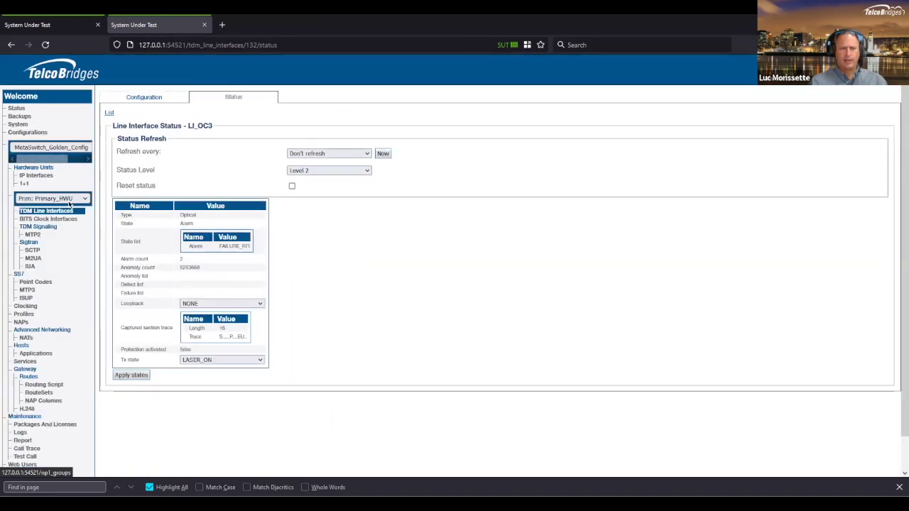
left_click(24, 114)
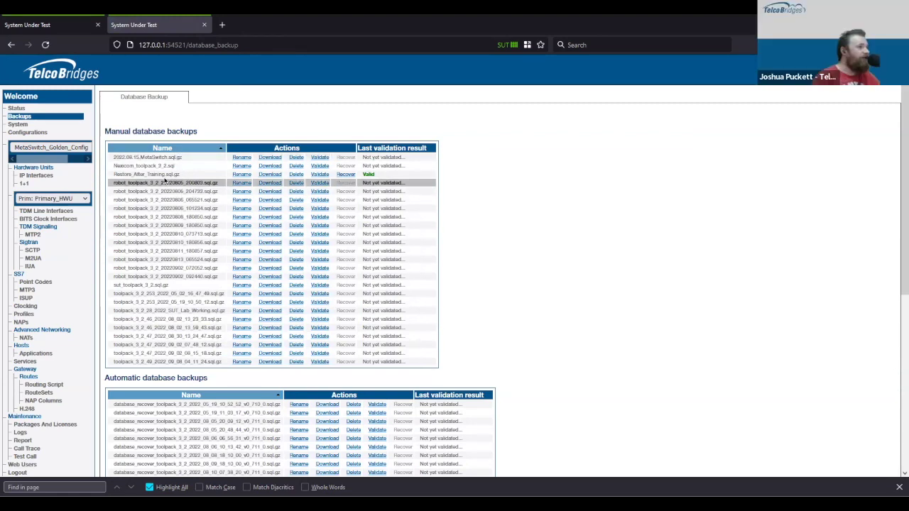
Step: Download the manual database backup Restore_After_Training.sql.gz into the MetaSwitch folder inside Labwork
left_click(271, 175)
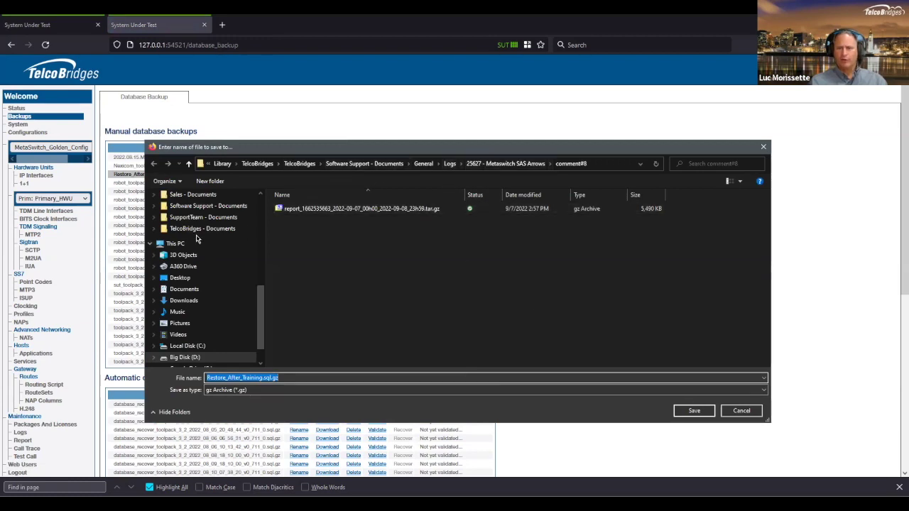
scroll(197, 243, "up", 5)
scroll(196, 243, "up", 3)
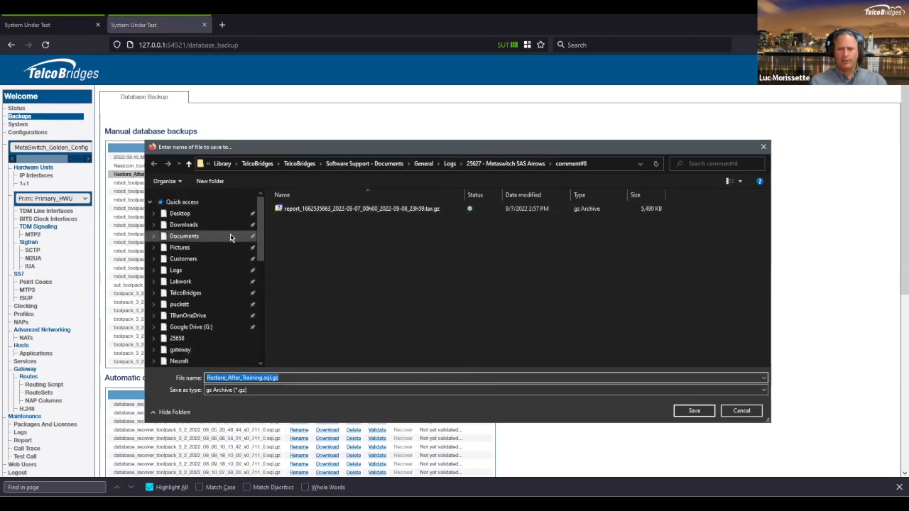
left_click(248, 281)
double_click(295, 228)
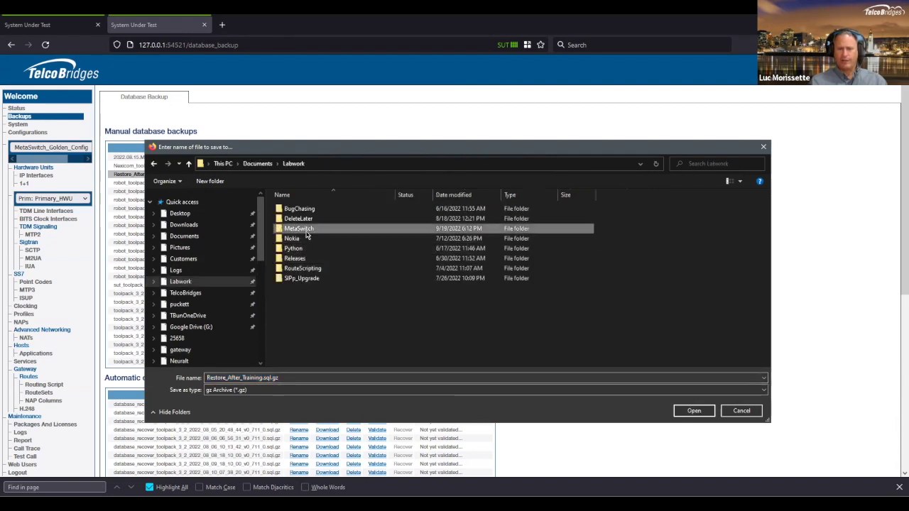
left_click(682, 411)
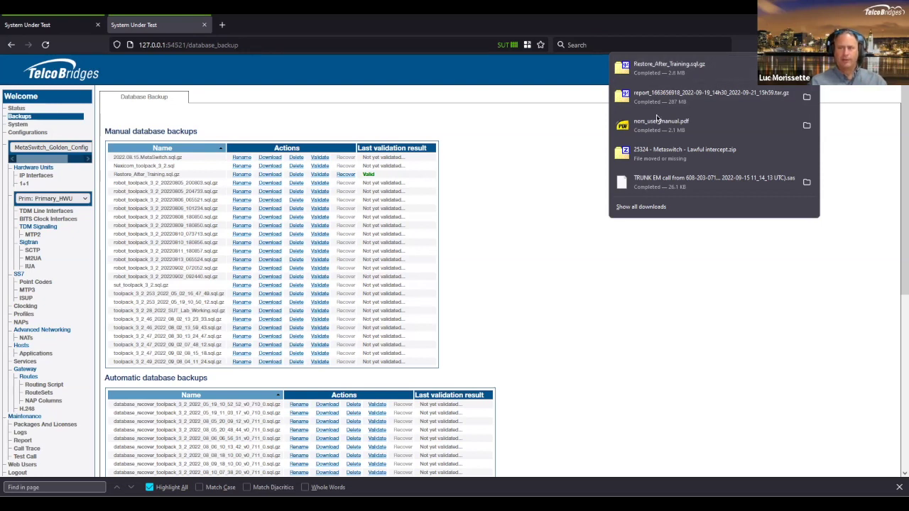
left_click(52, 190)
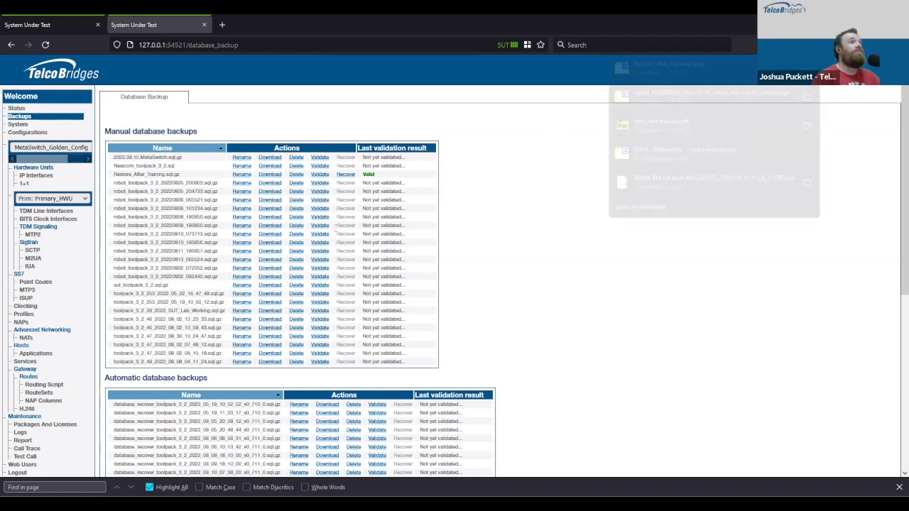
Step: Display the list of web users at an enlarged page size of 140%
scroll(51, 190, "down", 3)
scroll(52, 190, "up", 3)
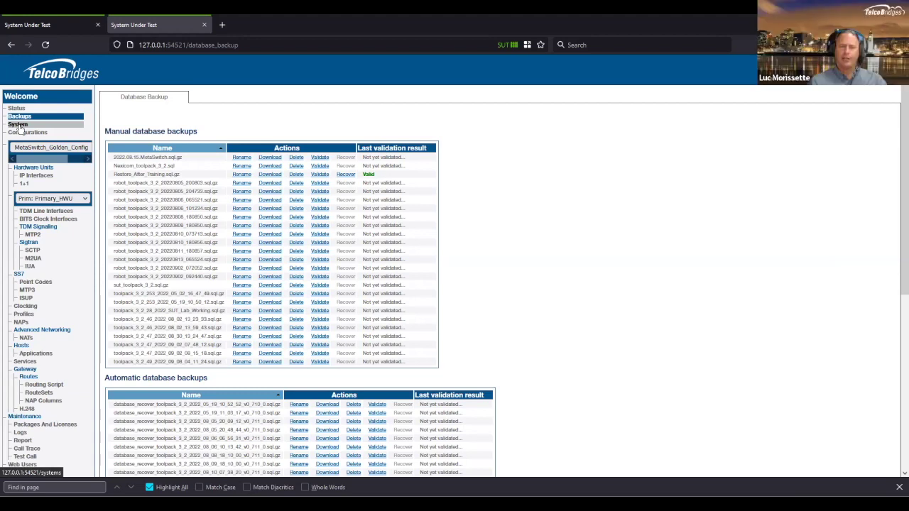
scroll(264, 134, "down", 4)
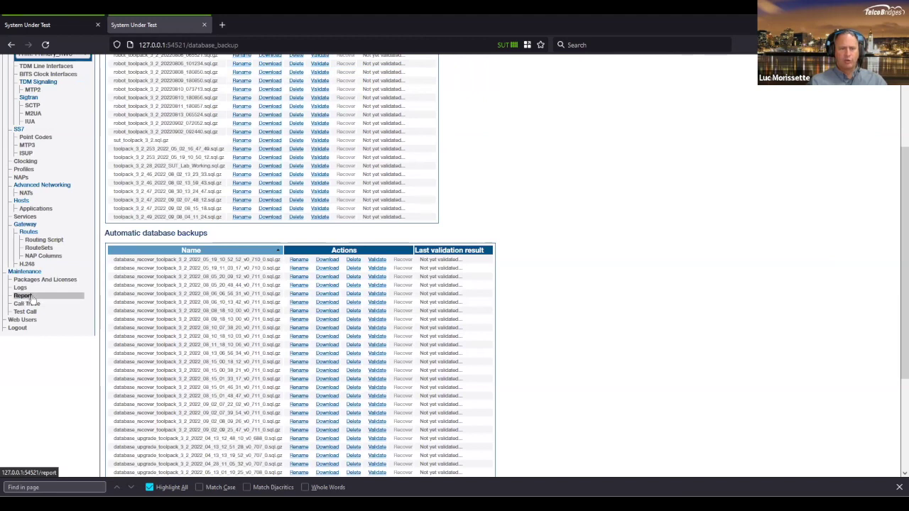
key("ctrl+plus")
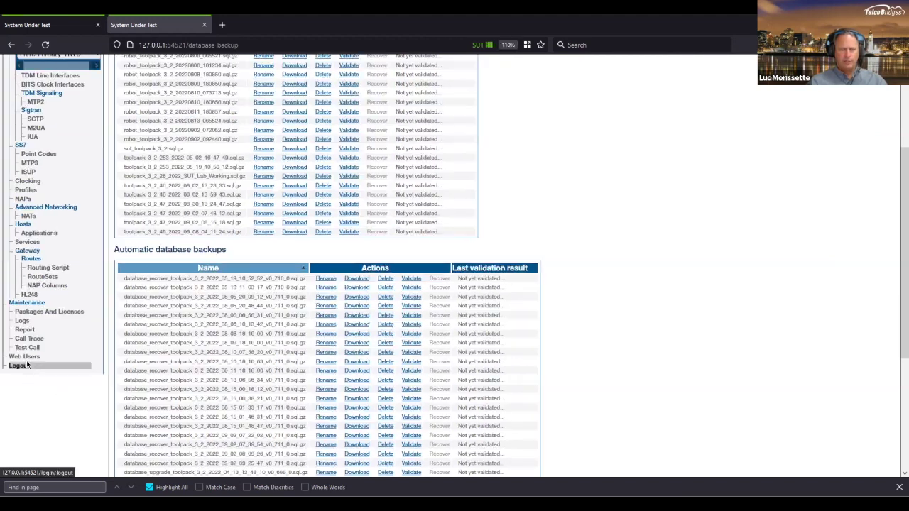
left_click(25, 360)
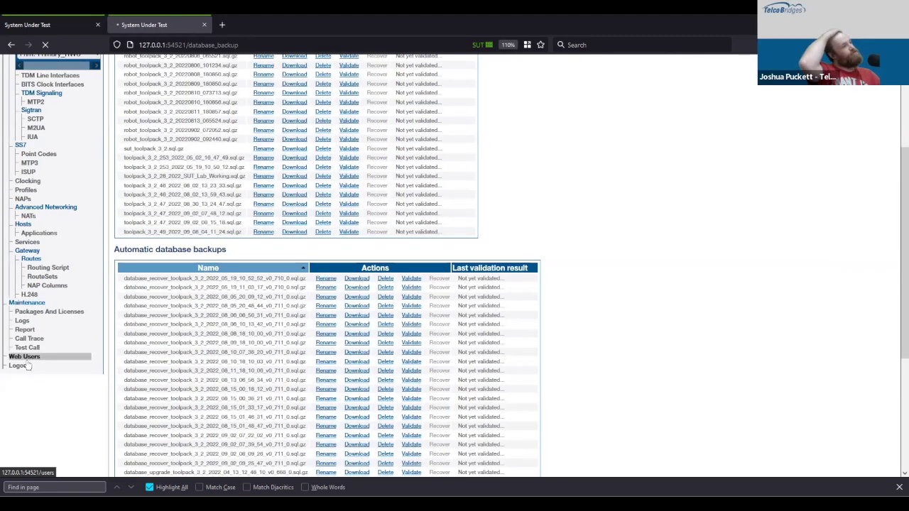
key("ctrl+plus")
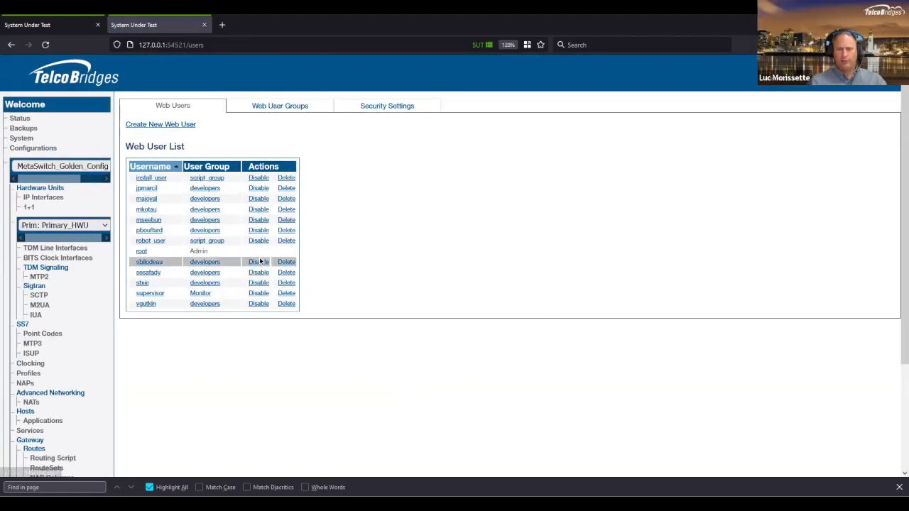
key("ctrl+plus")
key("ctrl+plus")
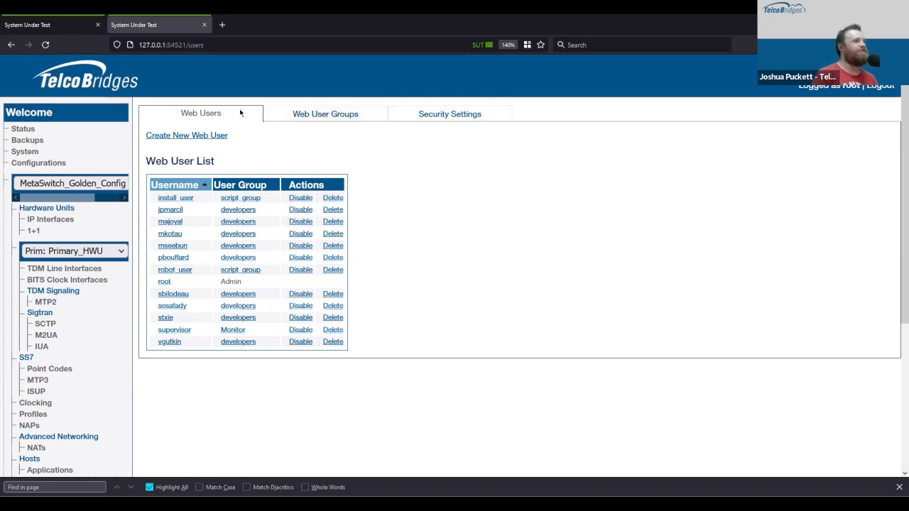
Step: Open the Monitor web user group and review its authorization levels from Status through the routing and monitoring sections
left_click(309, 119)
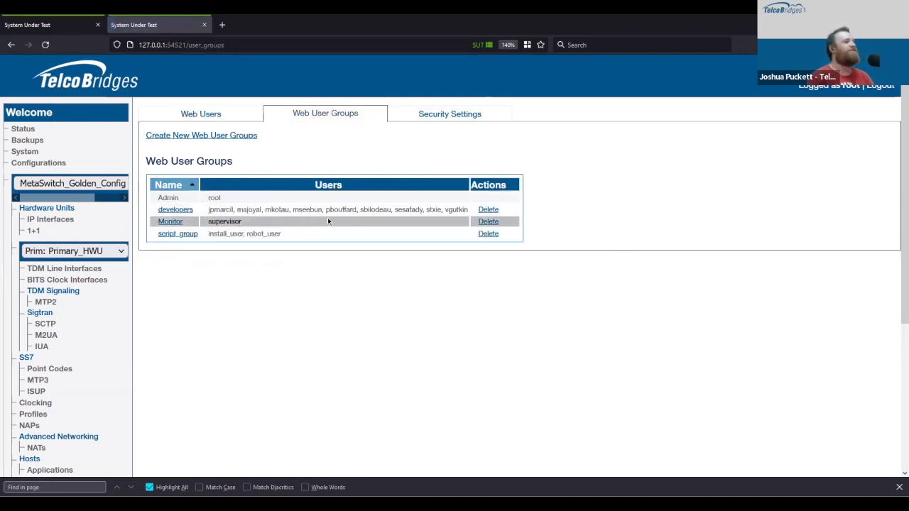
left_click(171, 223)
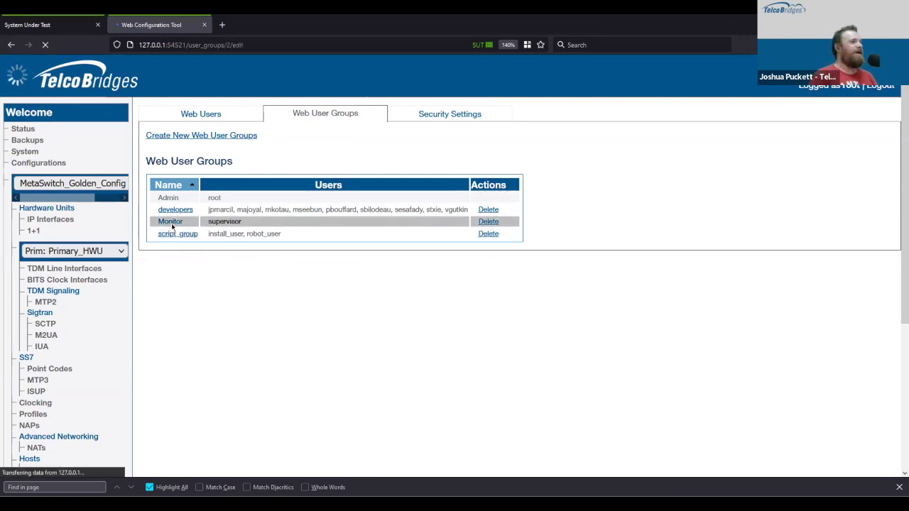
scroll(276, 241, "down", 5)
scroll(275, 242, "down", 5)
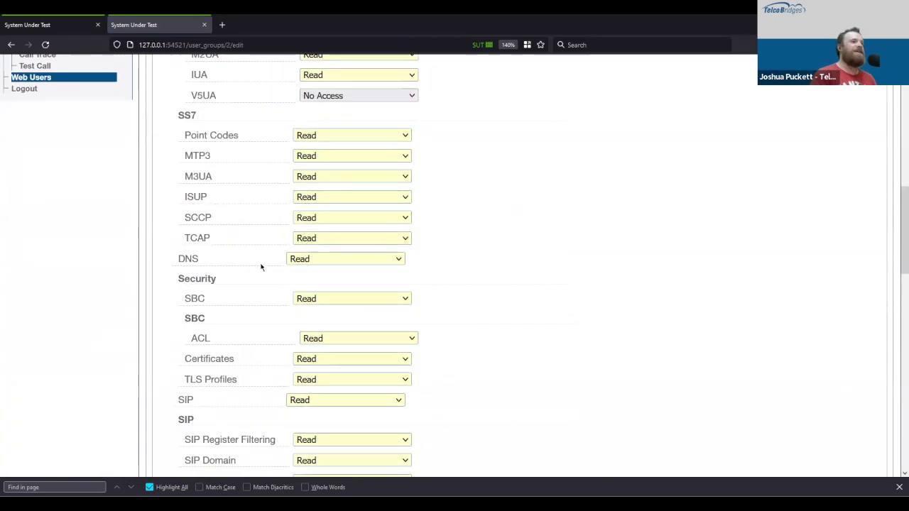
scroll(328, 300, "down", 8)
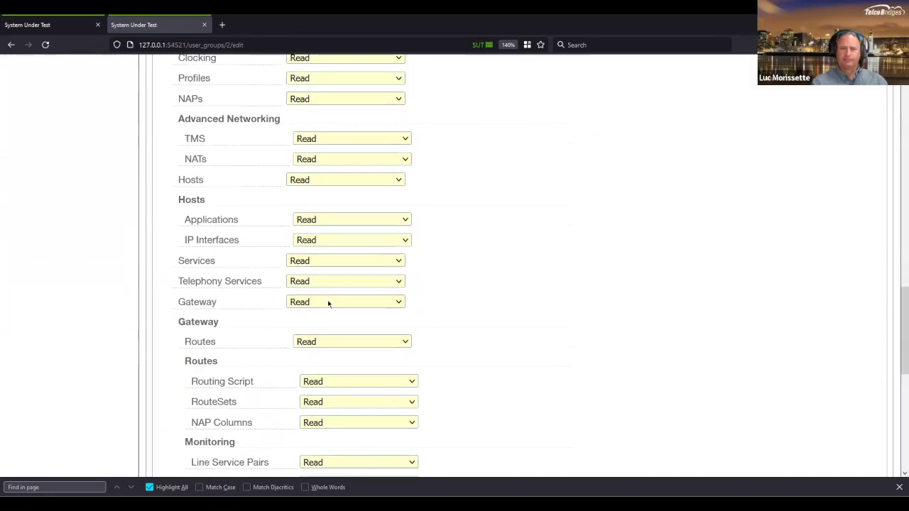
scroll(328, 300, "up", 15)
scroll(329, 316, "up", 4)
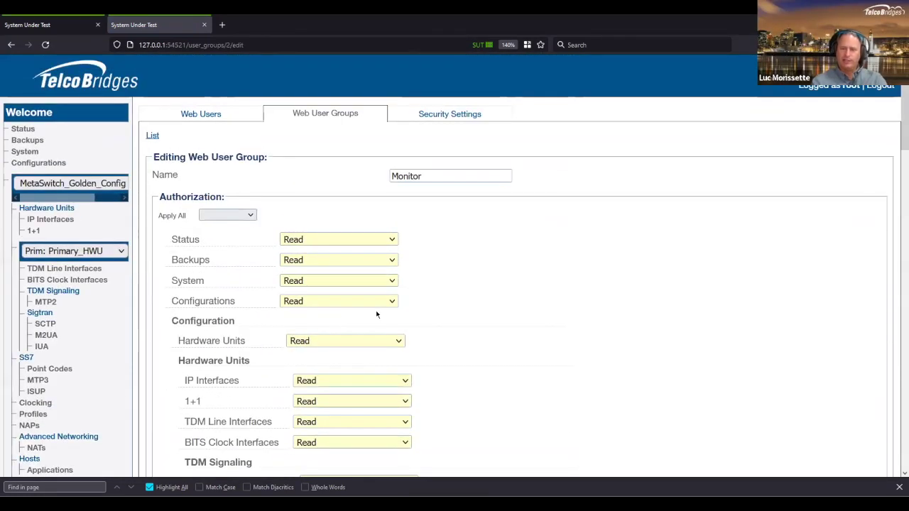
Step: Check the Monitor group's V5UA authorization alongside its other Sigtran, TDM signaling and SS7 entries
scroll(376, 310, "down", 4)
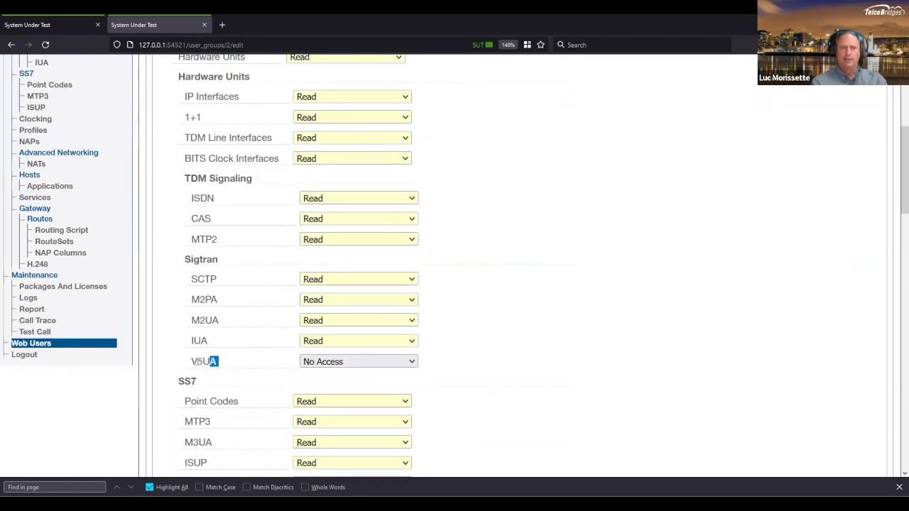
scroll(239, 371, "up", 2)
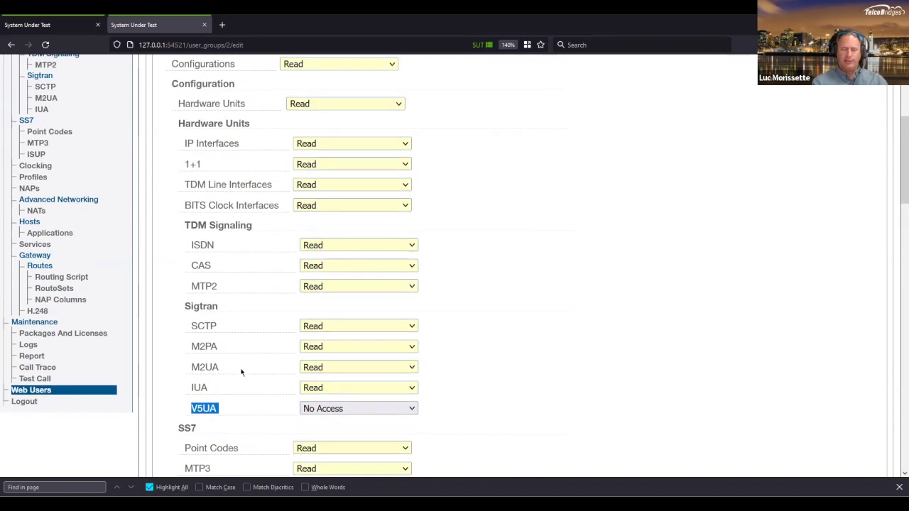
scroll(62, 390, "up", 3)
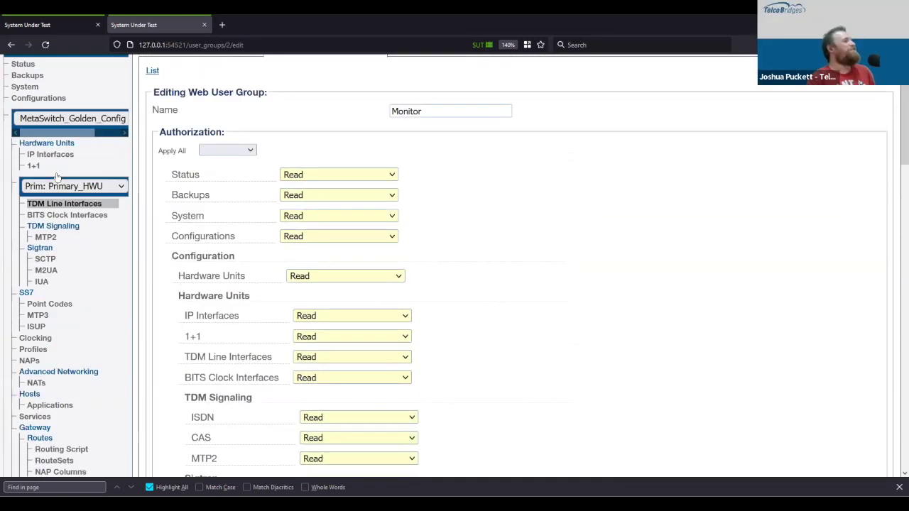
scroll(52, 384, "down", 4)
scroll(592, 325, "down", 3)
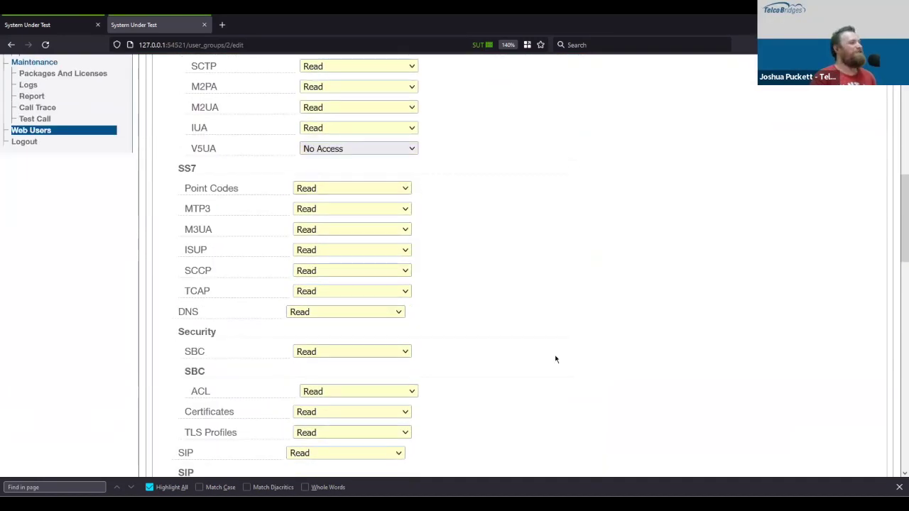
scroll(556, 359, "up", 3)
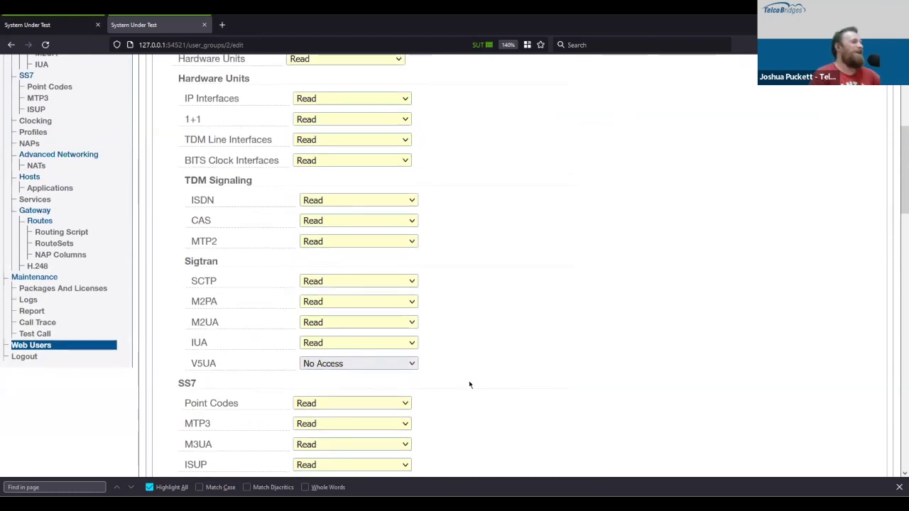
scroll(469, 384, "up", 4)
Step: Return to the web user list and display the security settings for password complexity and session timeout
left_click(201, 114)
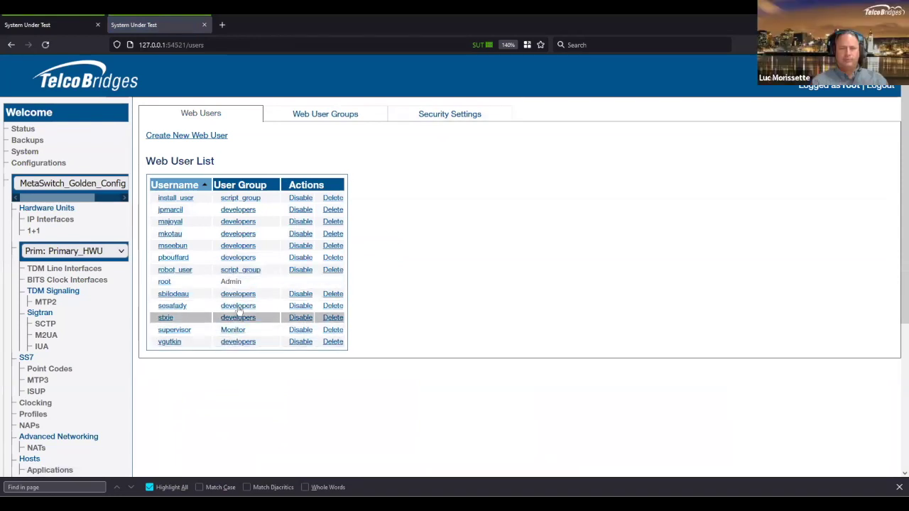
left_click(458, 120)
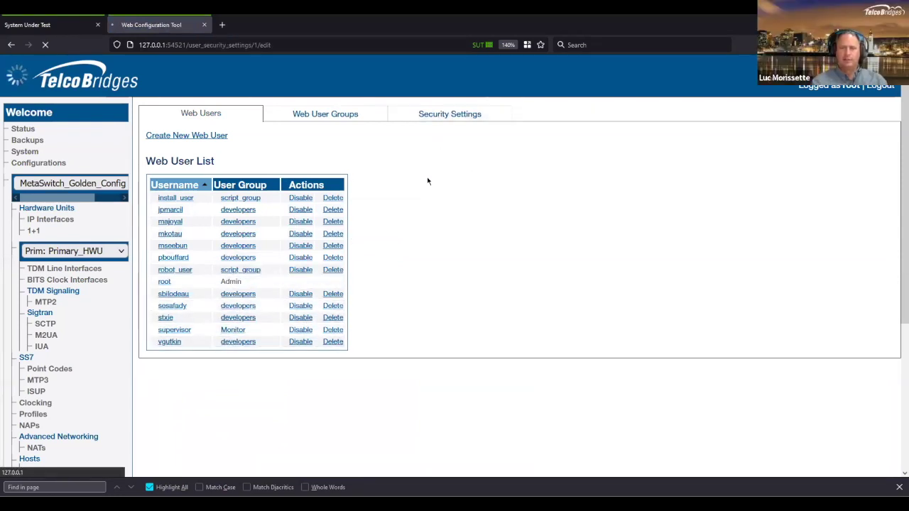
mouse_move(427, 176)
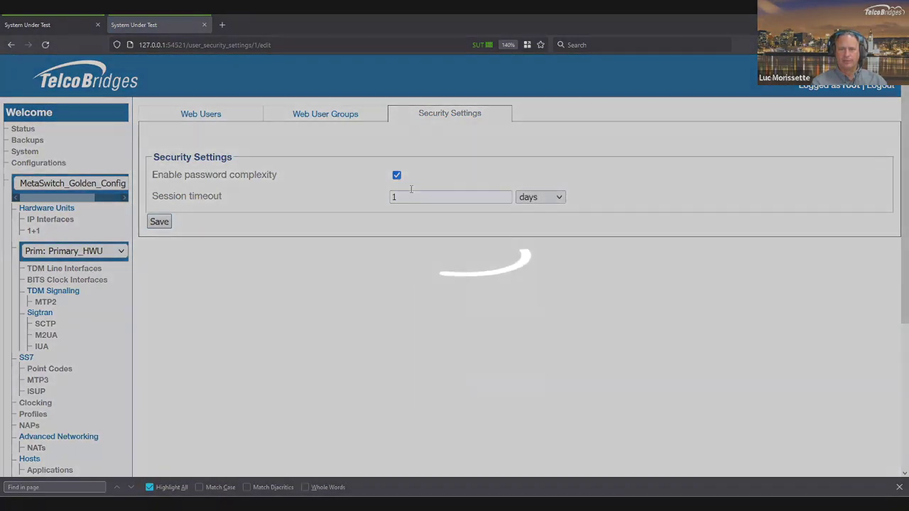